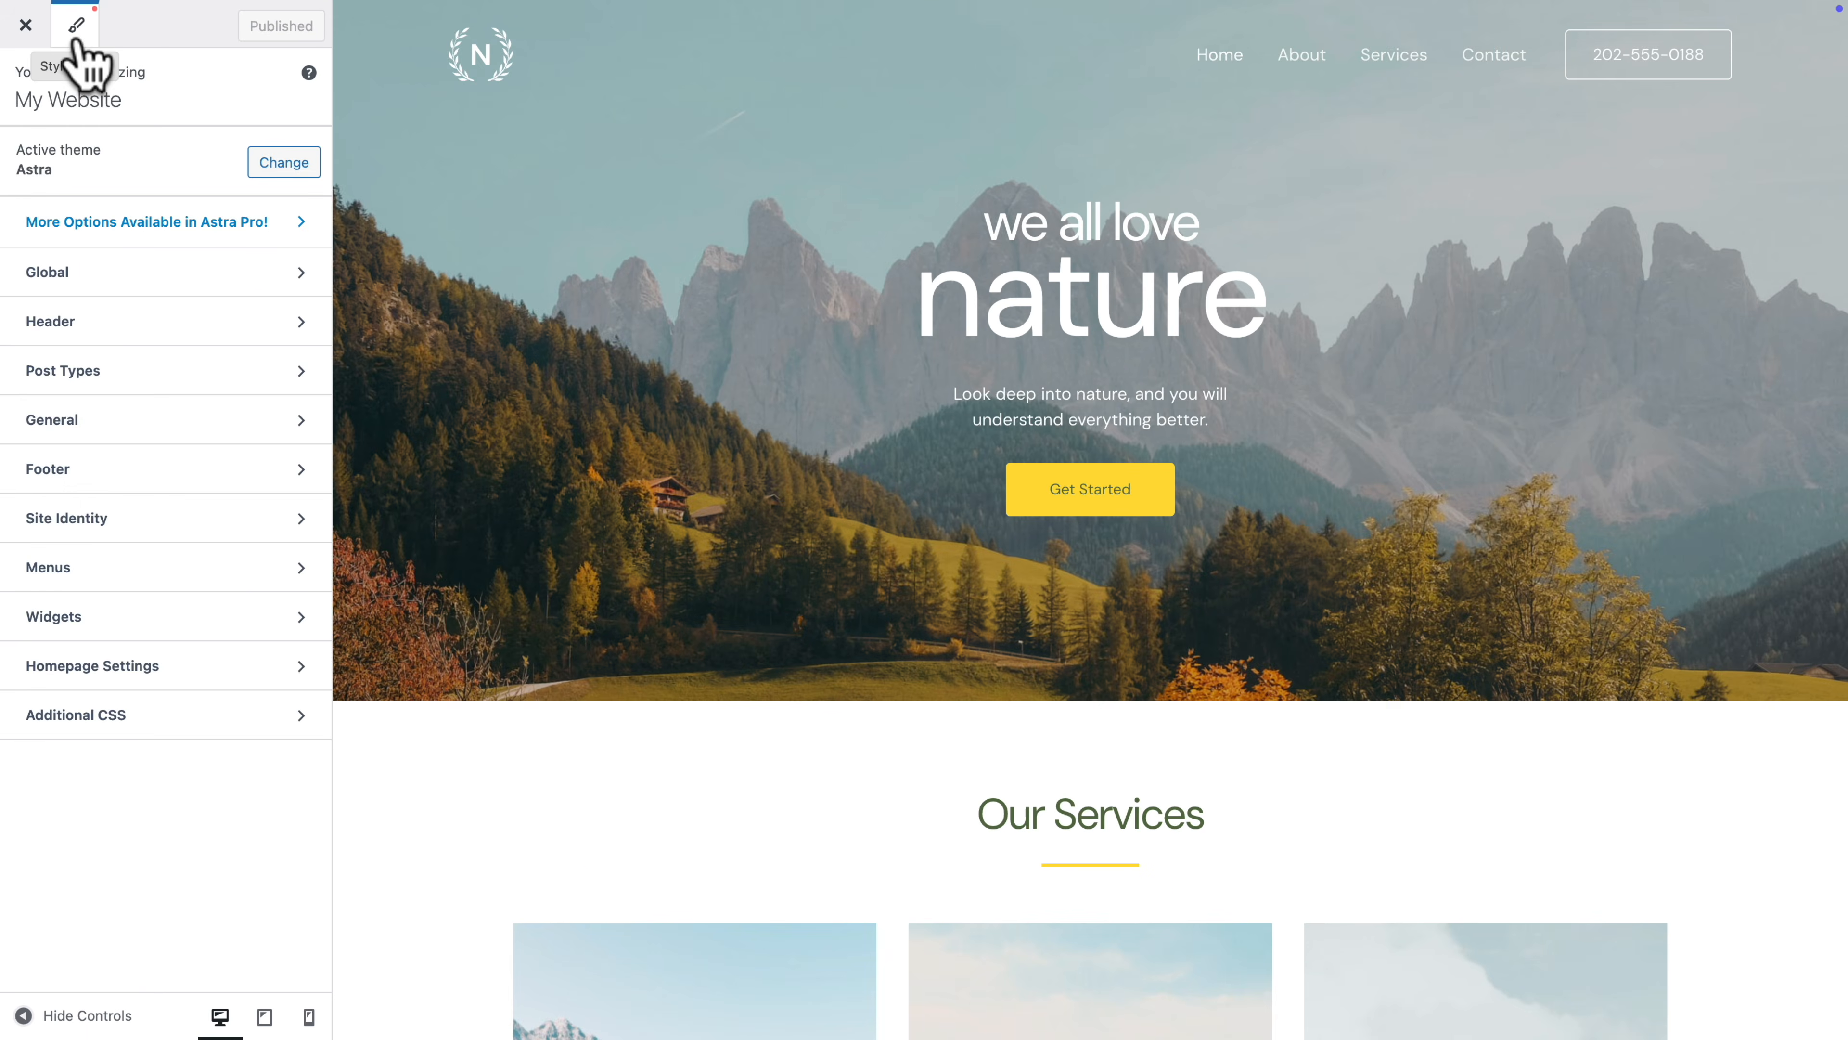
- Open the logo settings from the style guide and bring up the image selection for changing the site logo
left_click(76, 38)
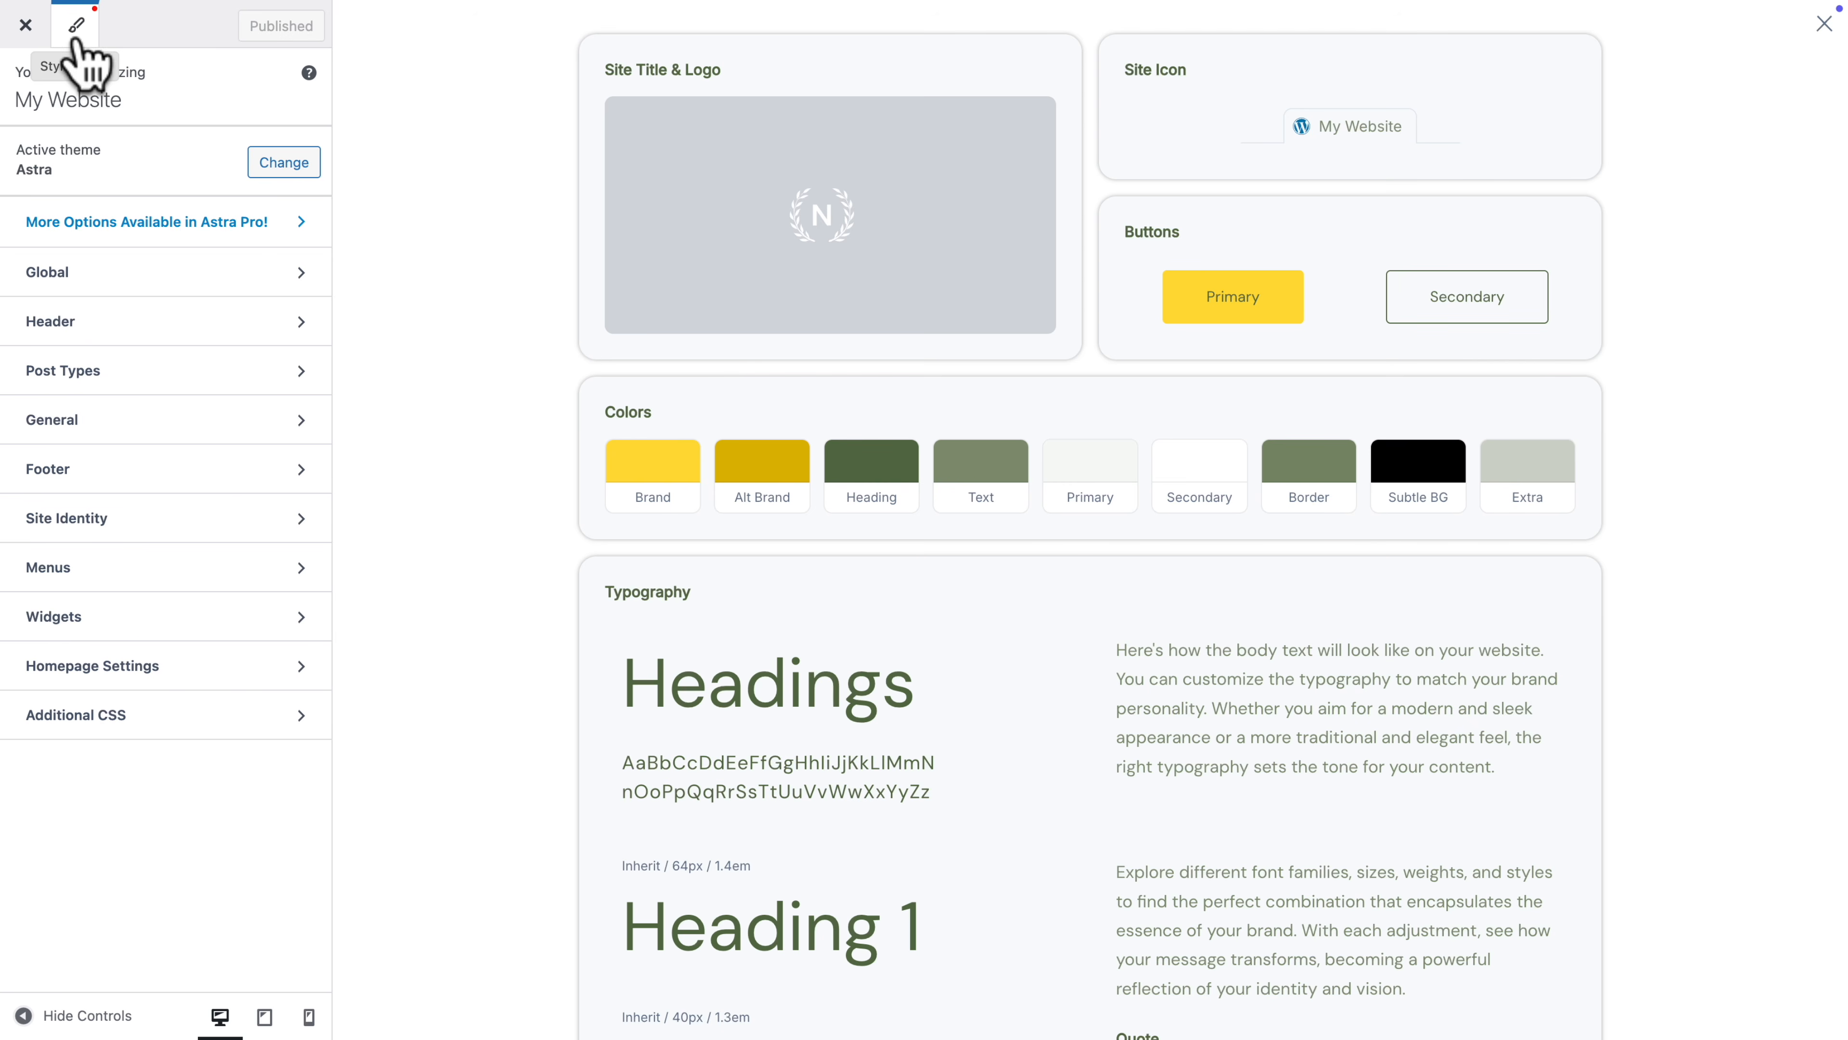
mouse_move(810, 238)
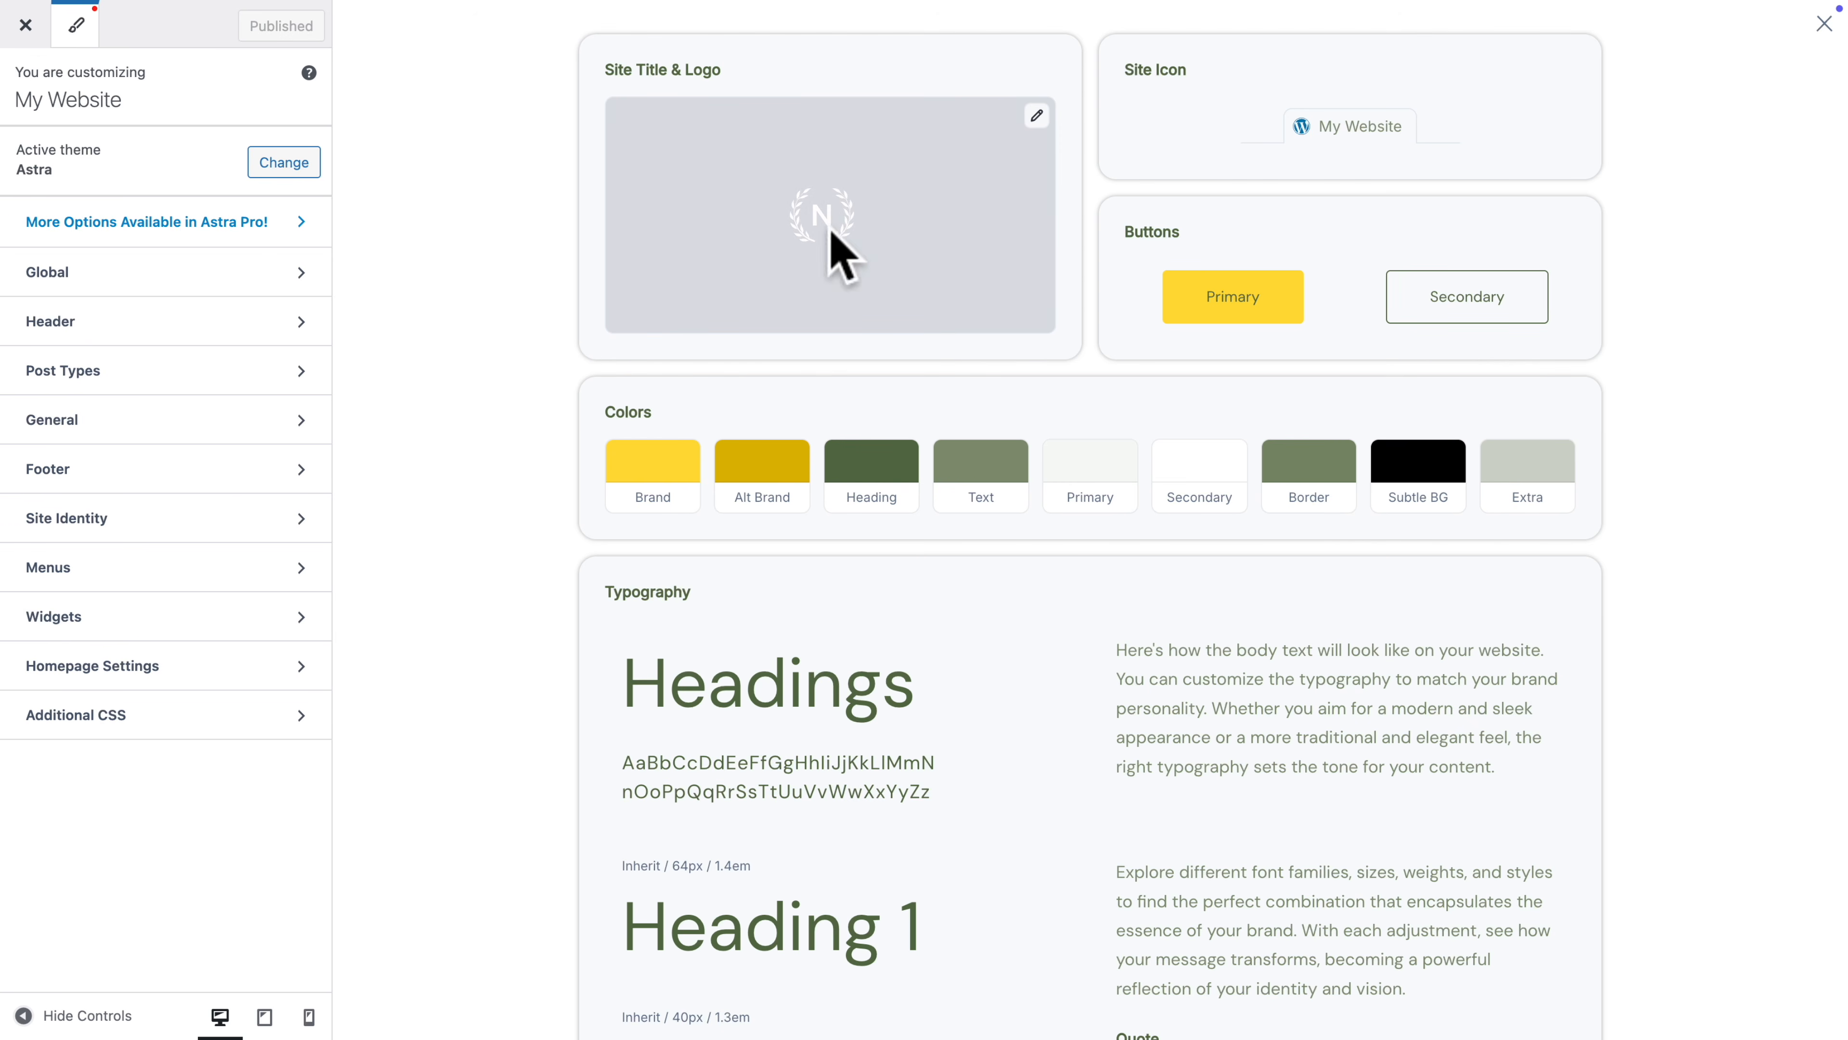
left_click(1038, 117)
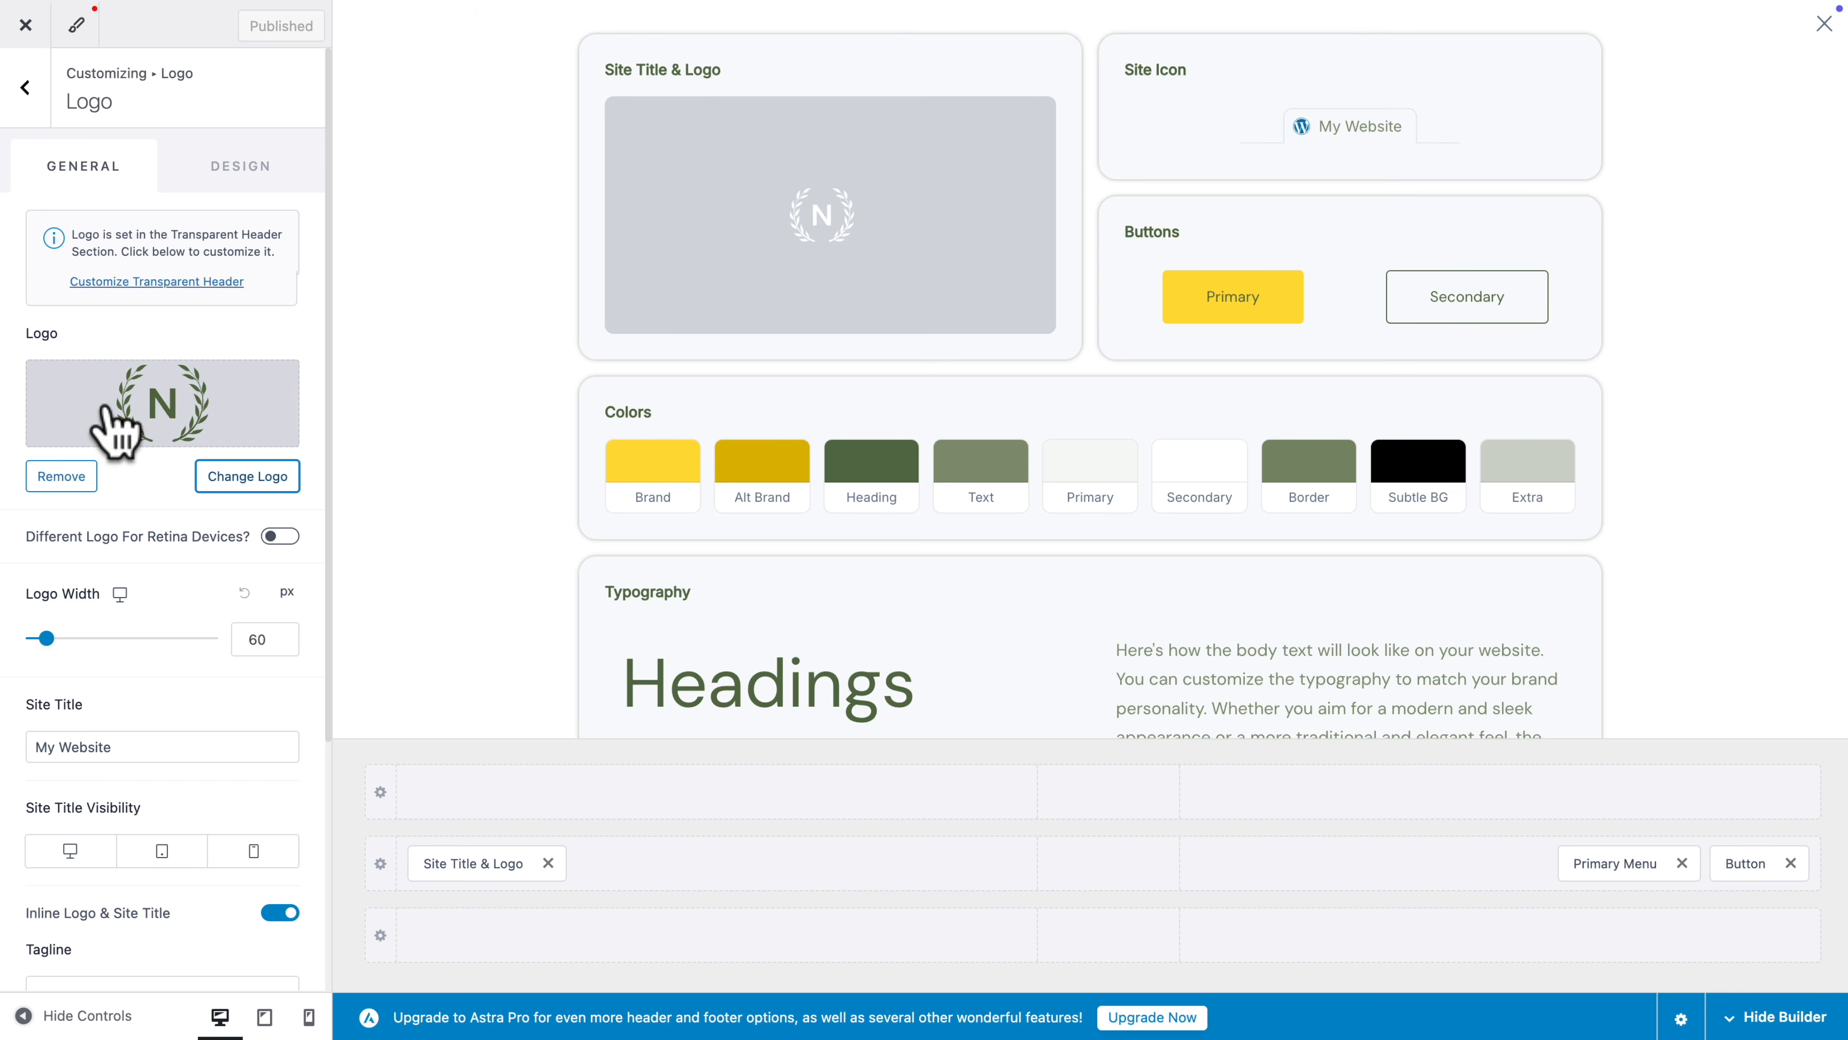
left_click(239, 486)
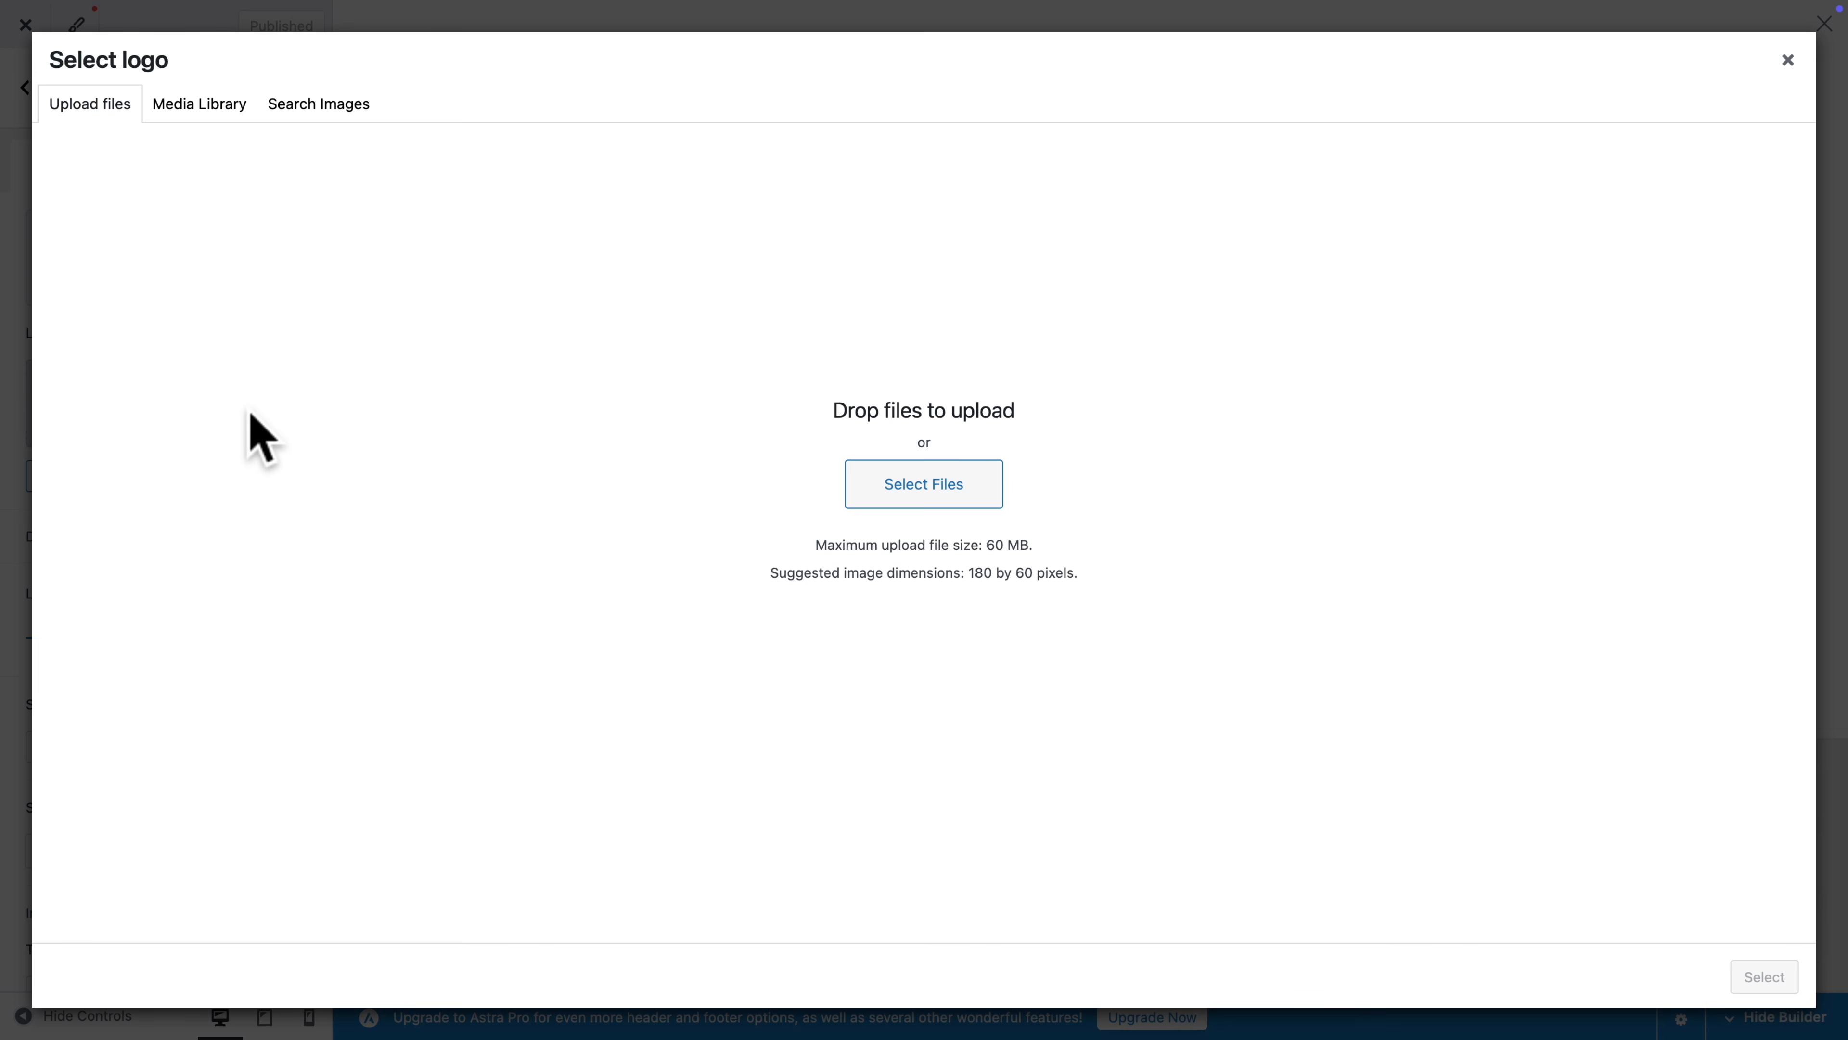
left_click(190, 116)
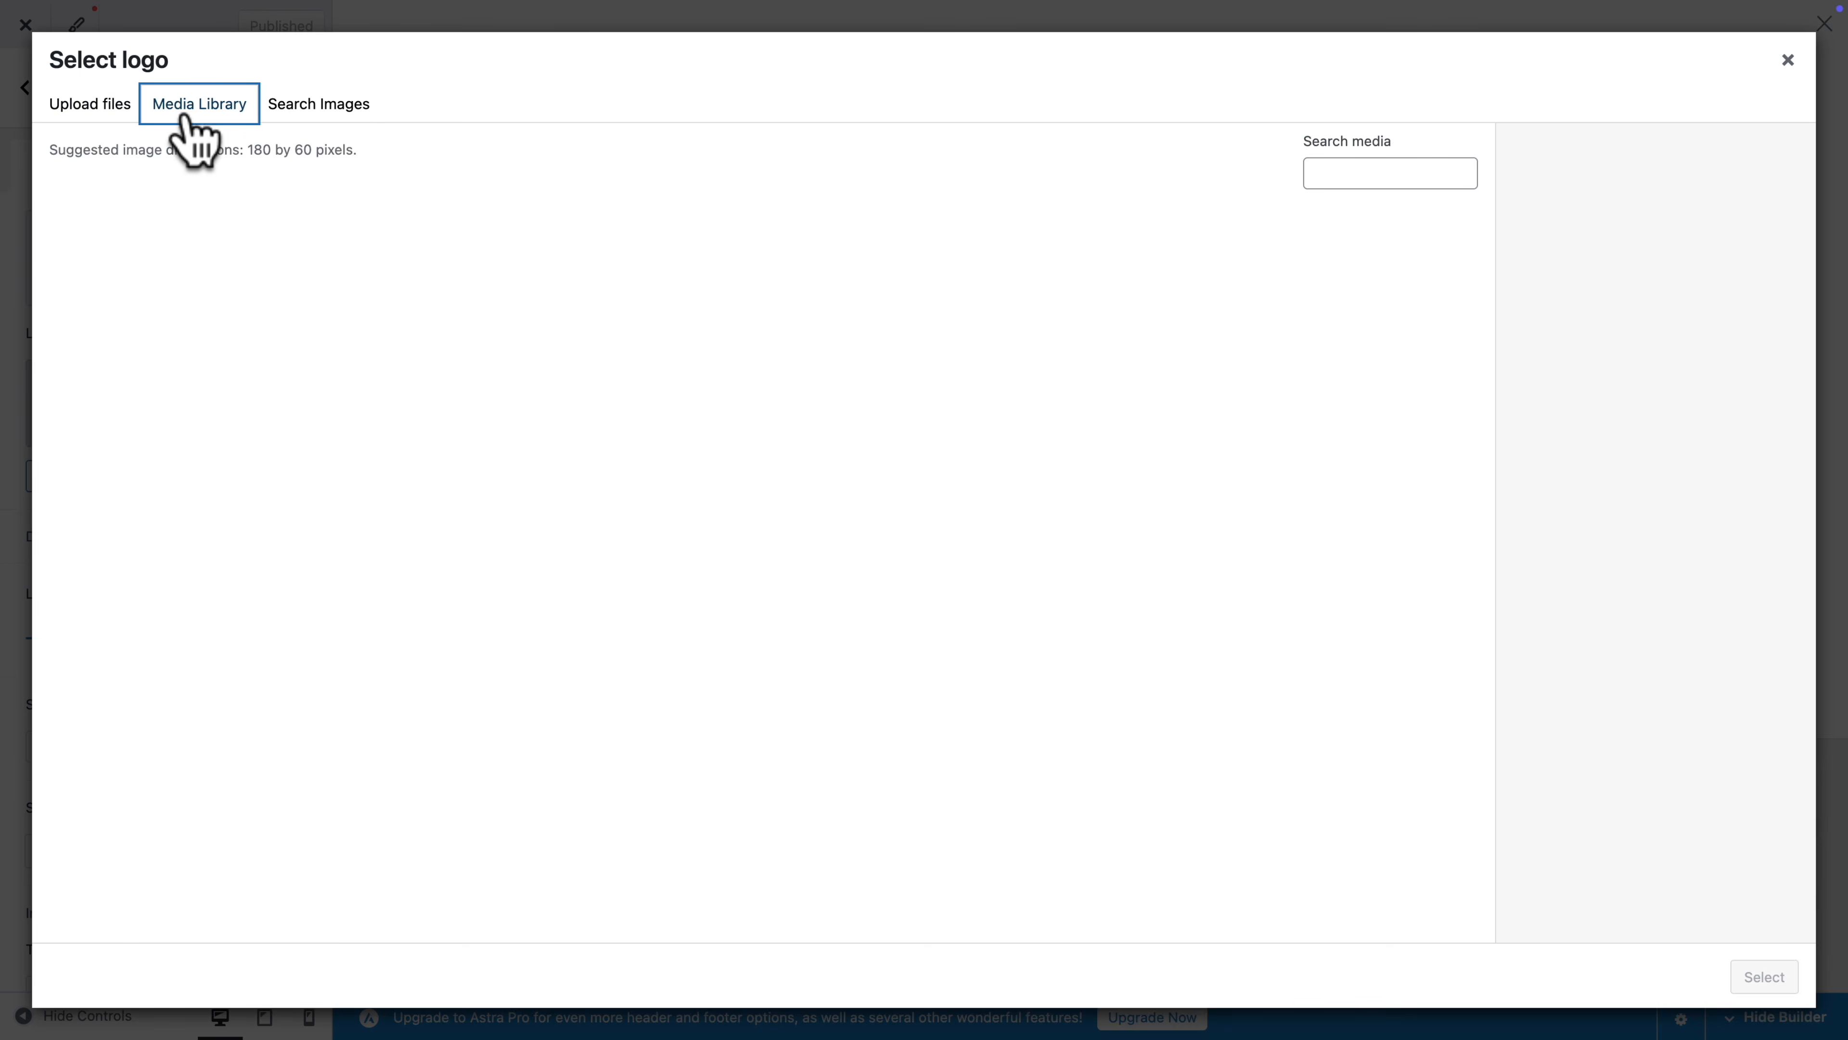
left_click(295, 109)
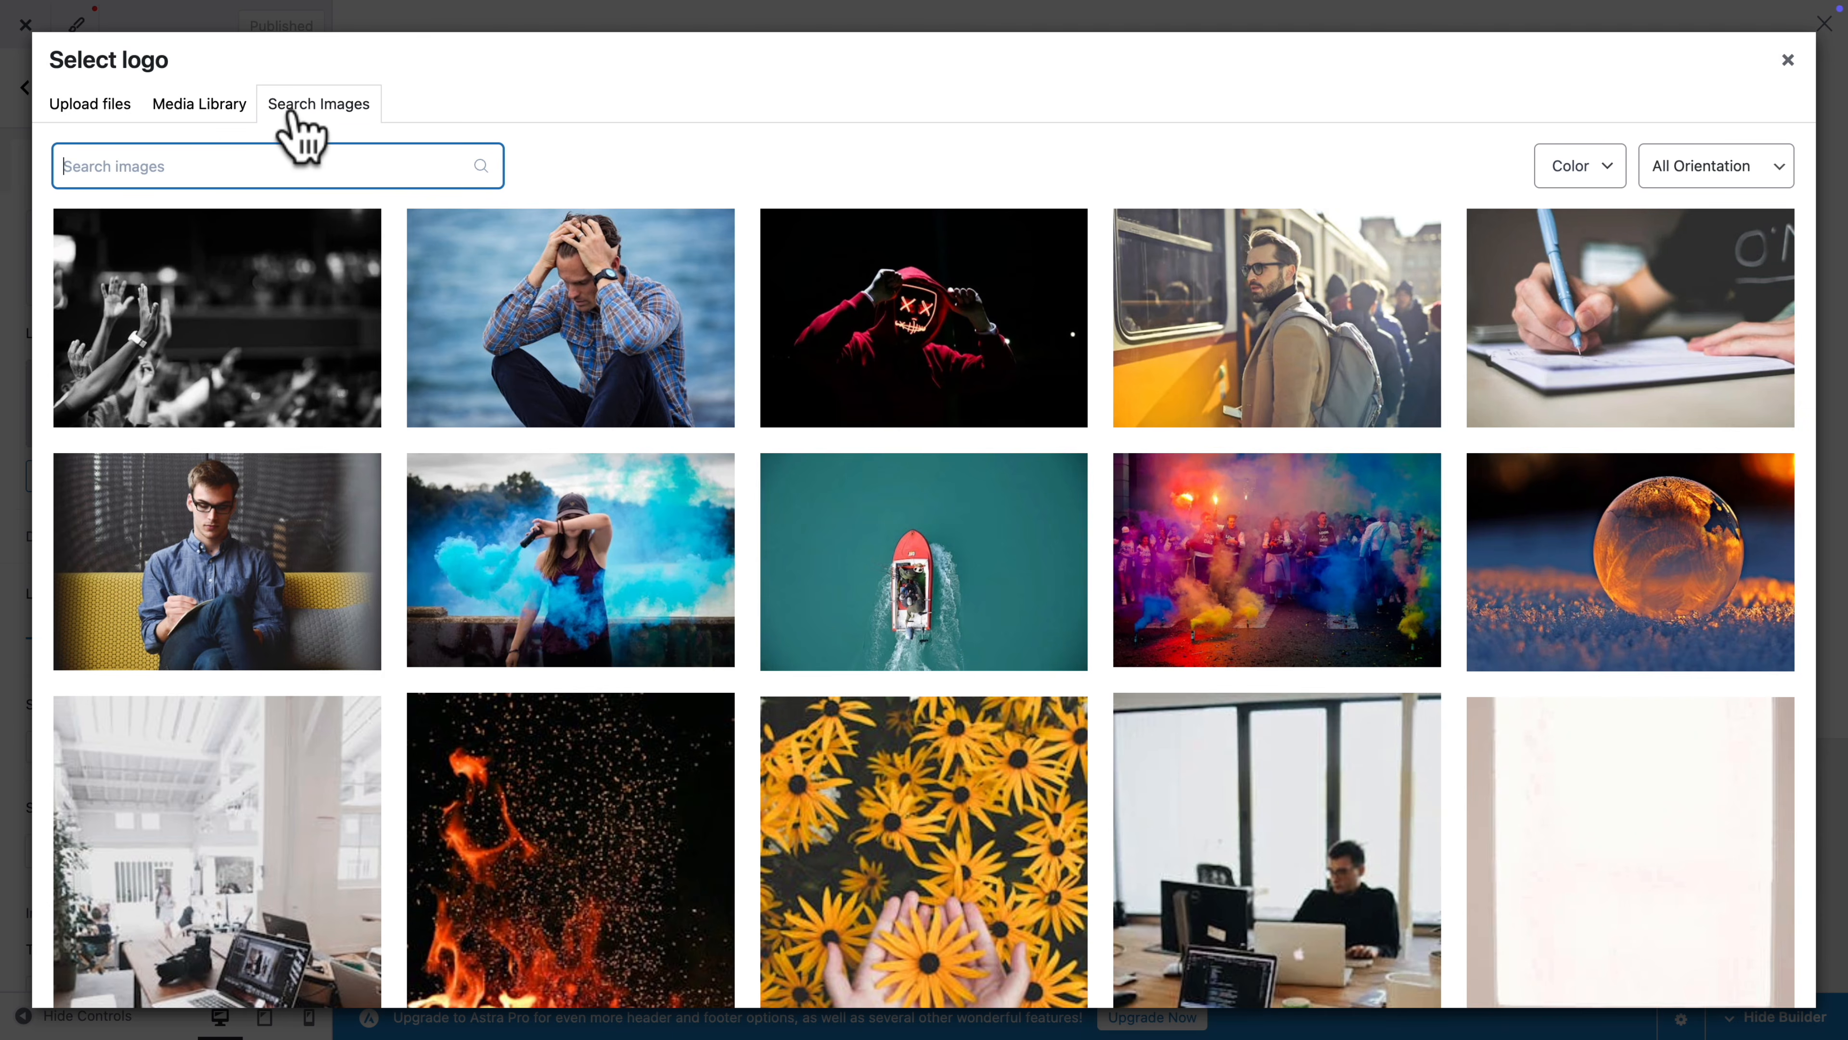
left_click(109, 104)
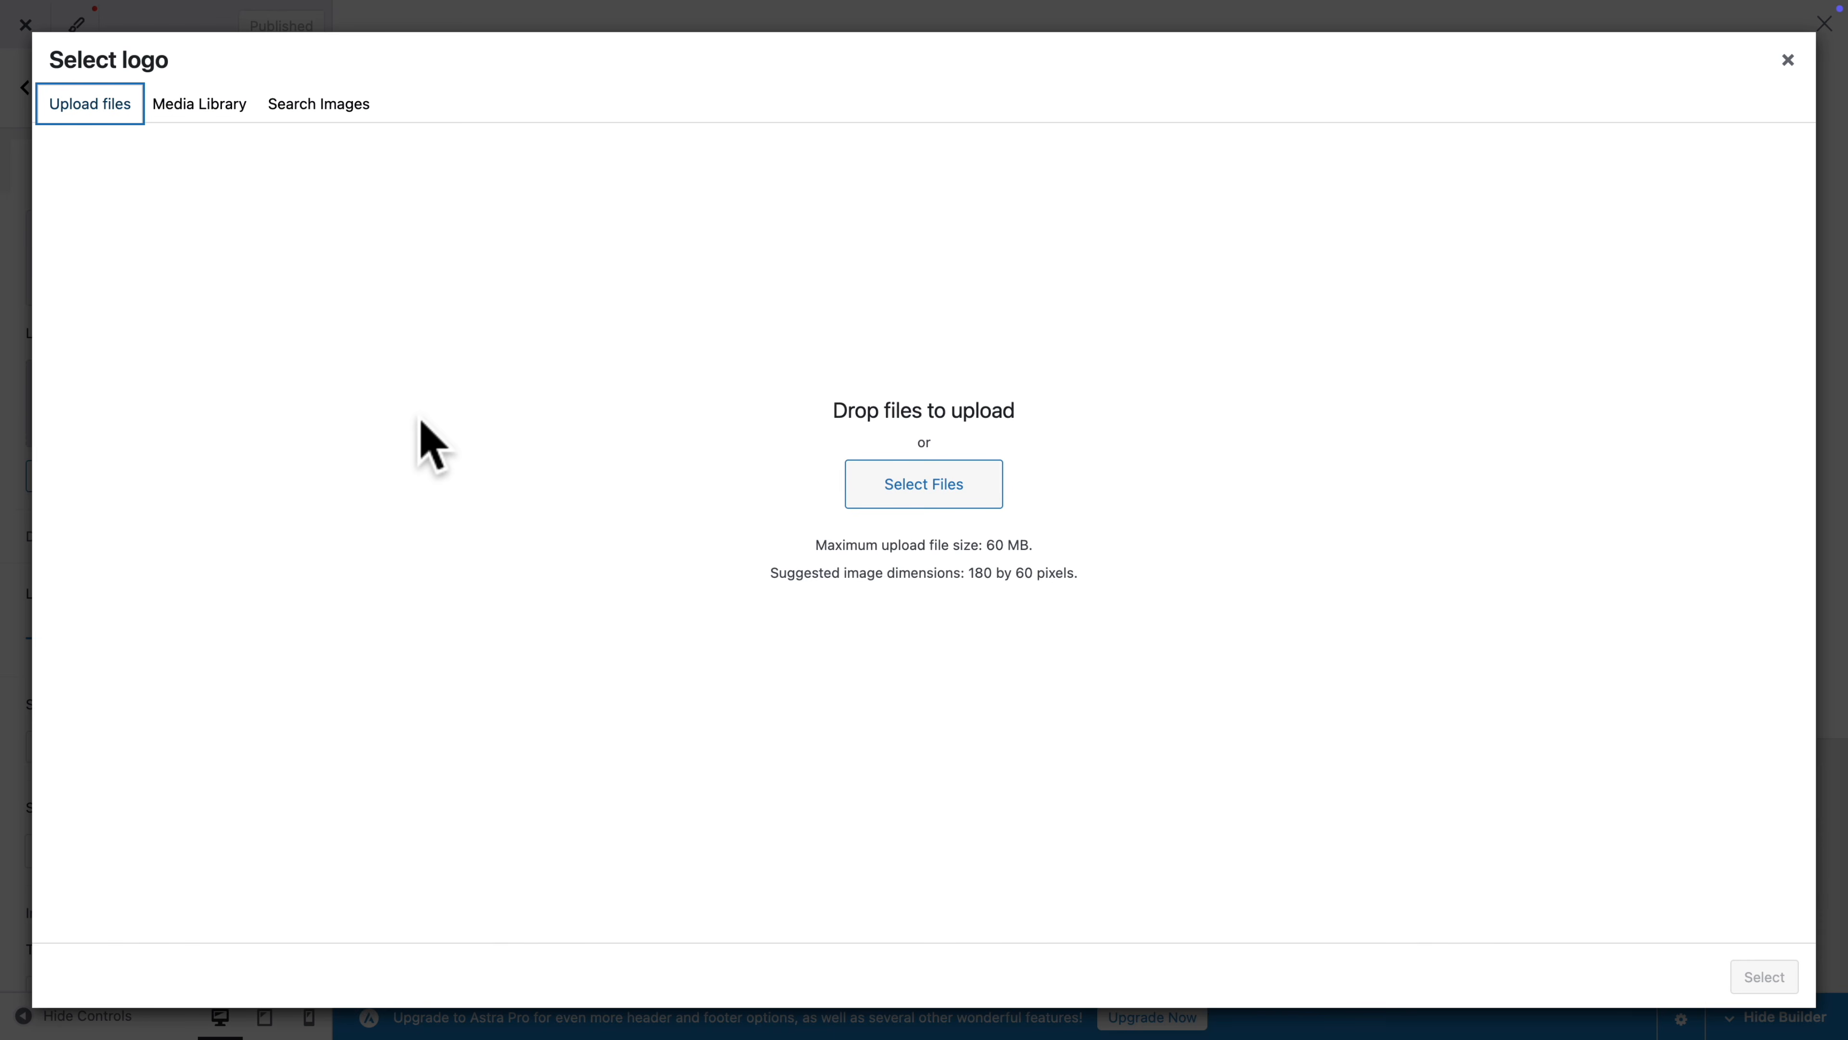
- Upload id-logo-dark-01.webp, id-logo-light-01.webp and id-site_icon-01.webp from the computer to the media library
left_click(905, 497)
left_click(1477, 486)
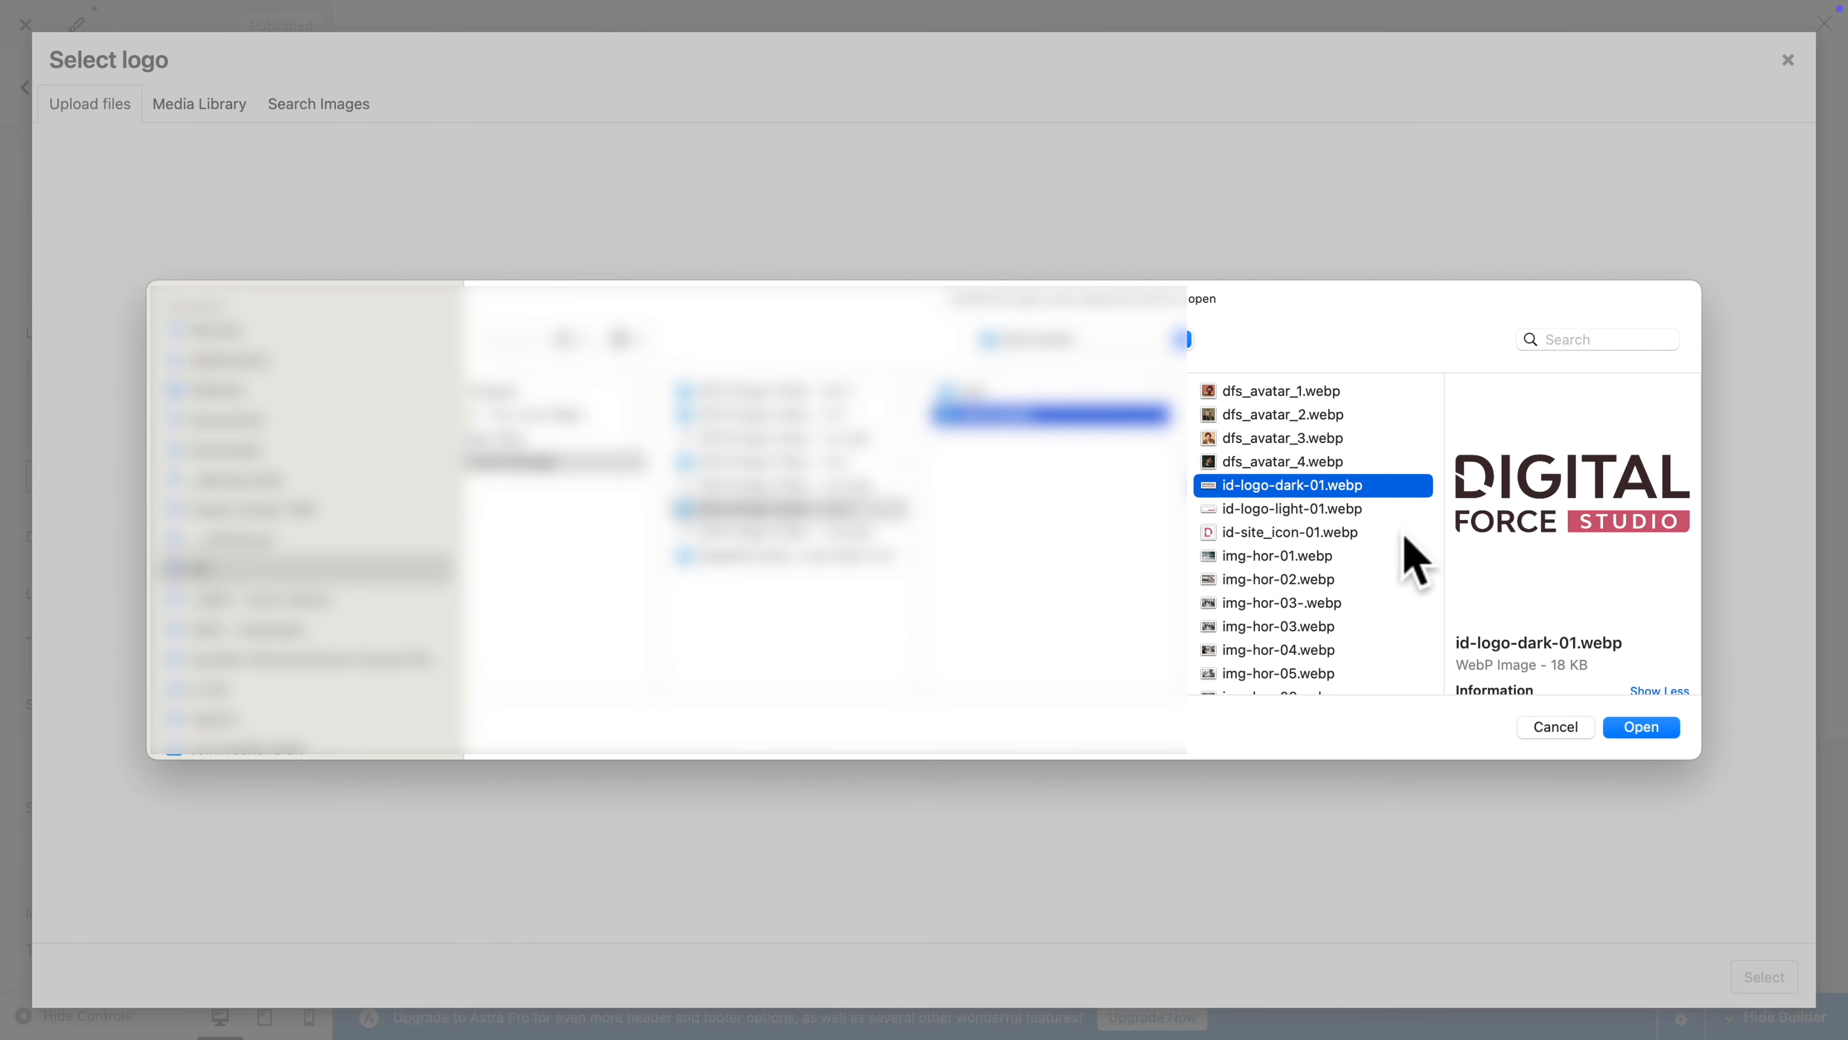
left_click(1267, 532, "shift")
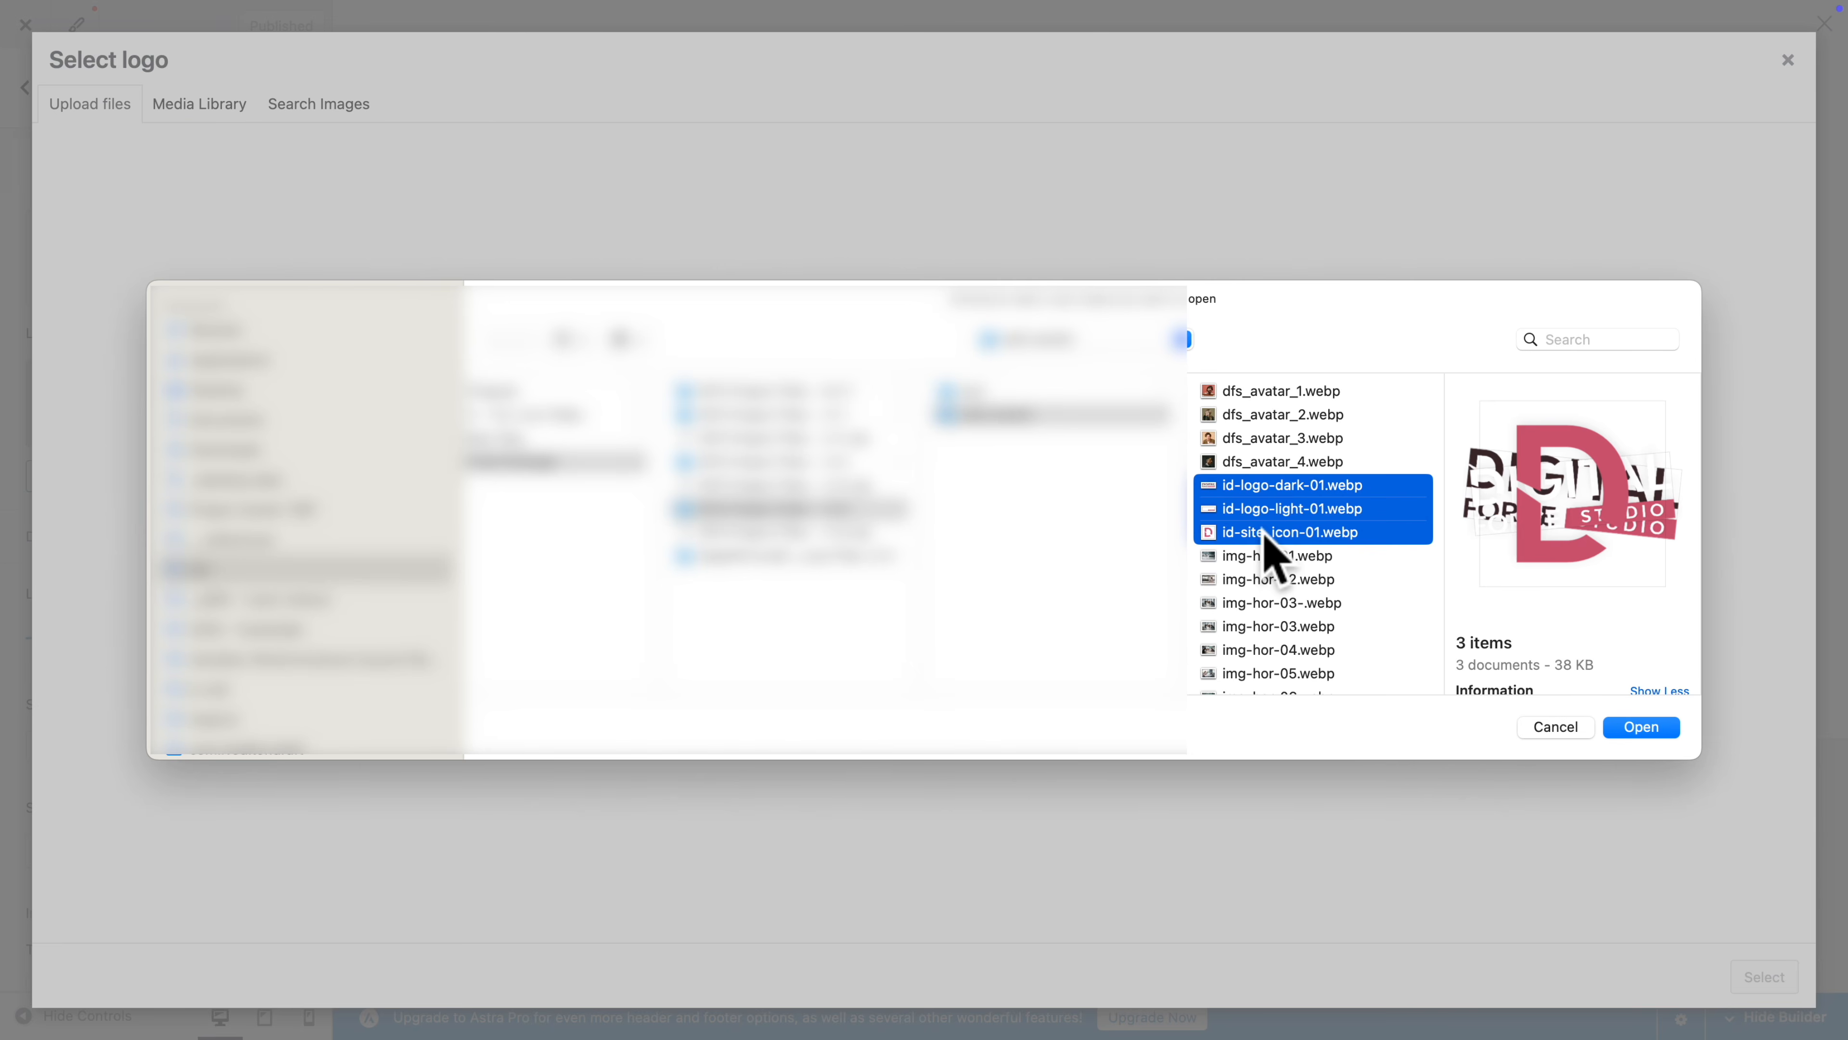
left_click(1641, 726)
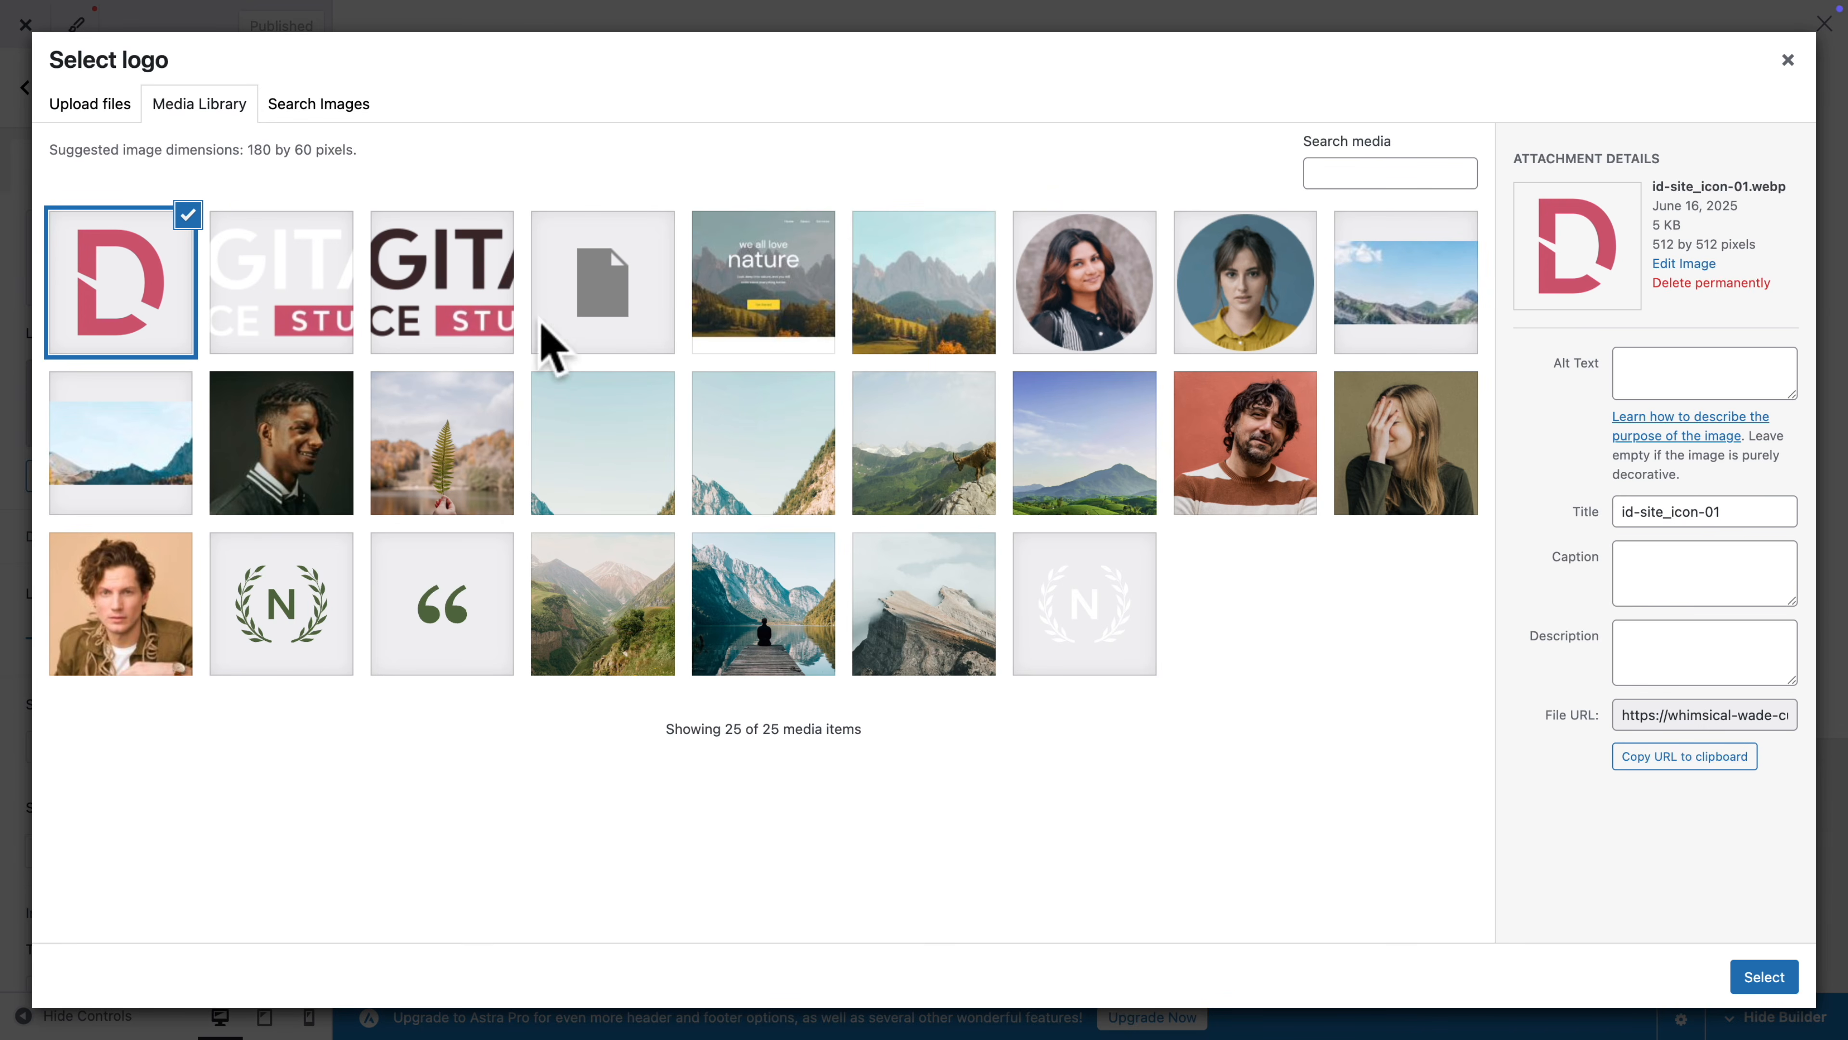
- Set id-logo-dark-01.webp as the site logo without cropping it
left_click(449, 291)
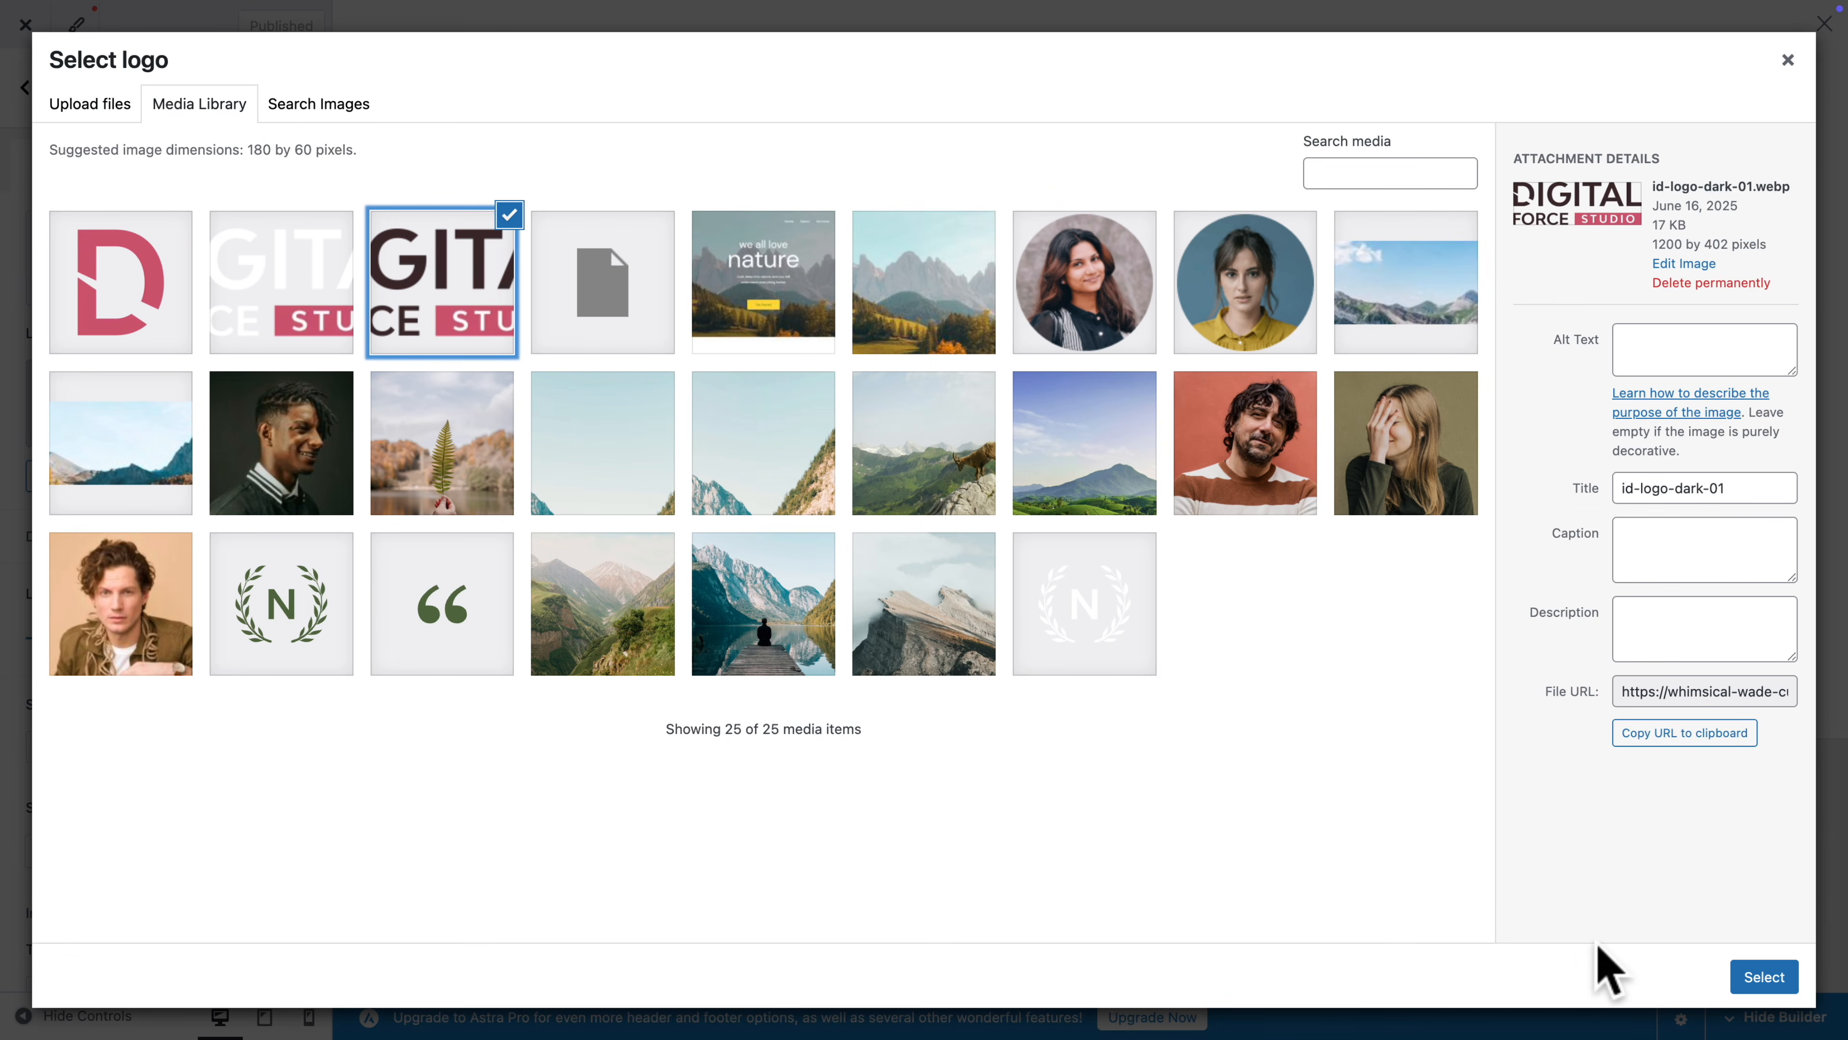
left_click(1763, 978)
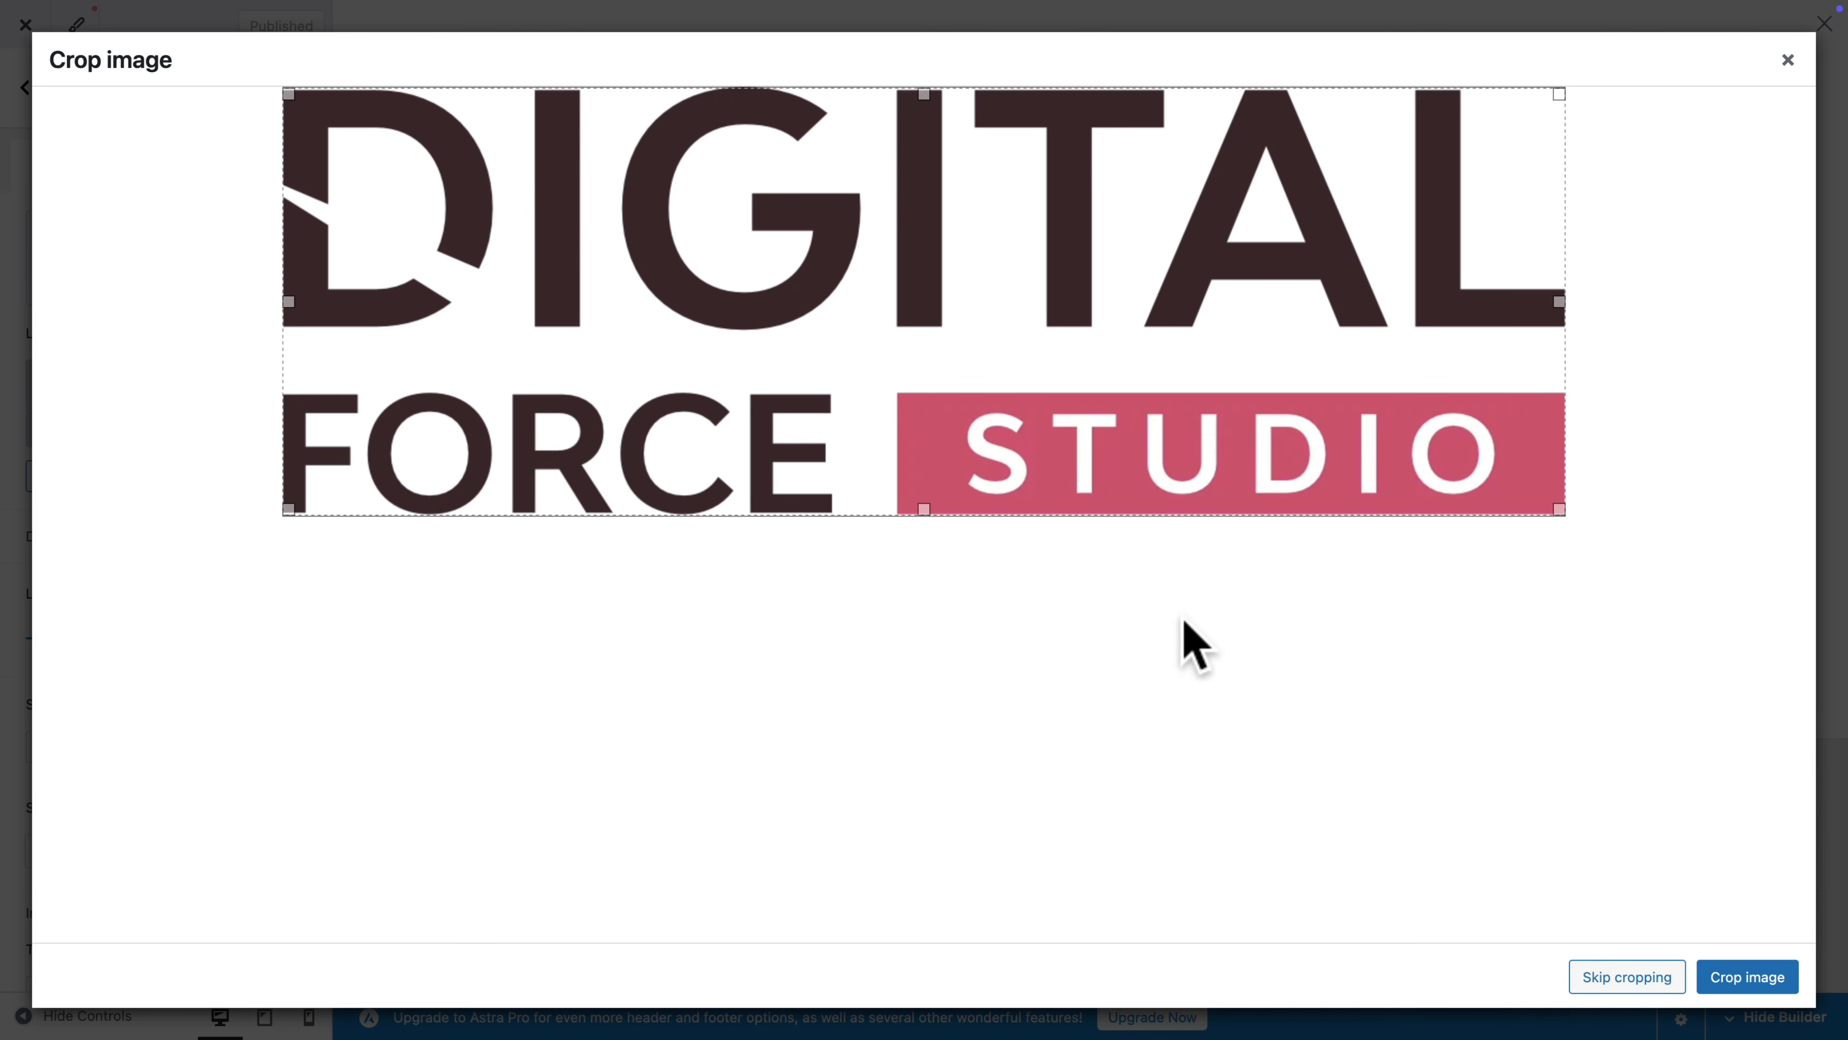
left_click(1624, 983)
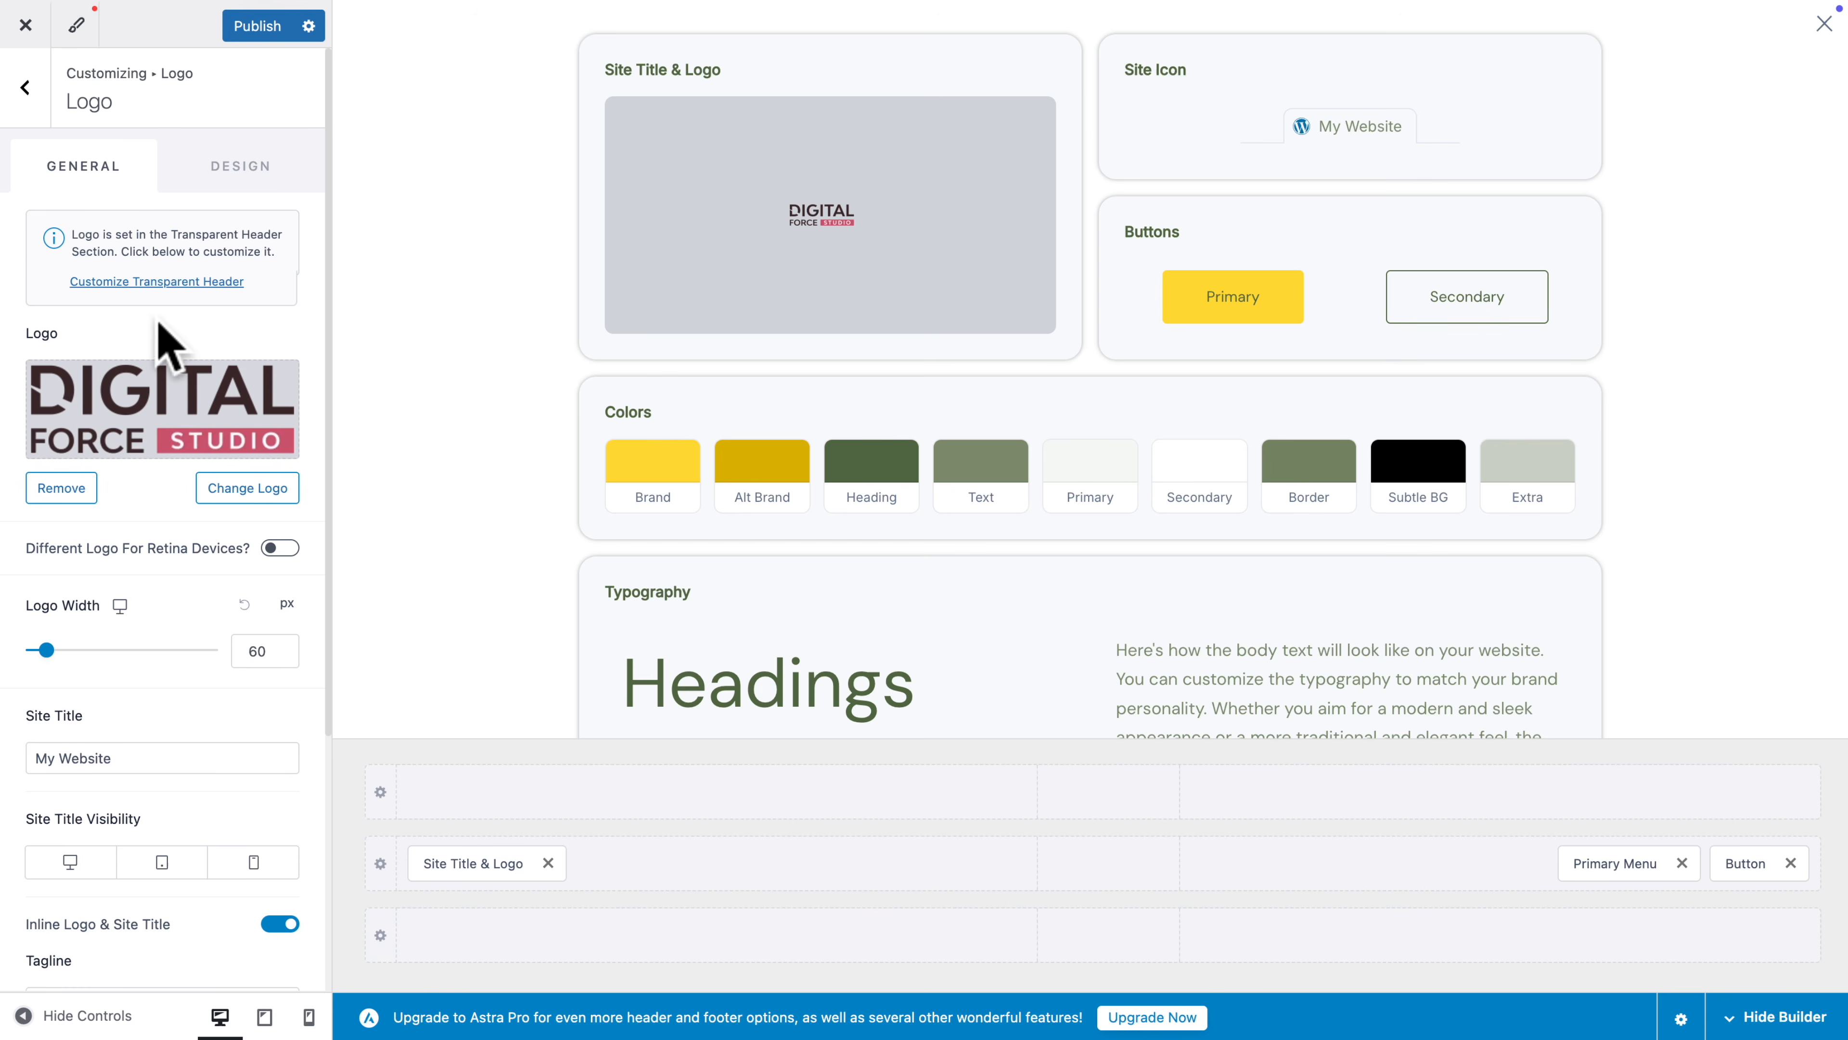
- Set id-logo-light-01 as the transparent header's logo and publish the change
left_click(162, 281)
left_click(262, 560)
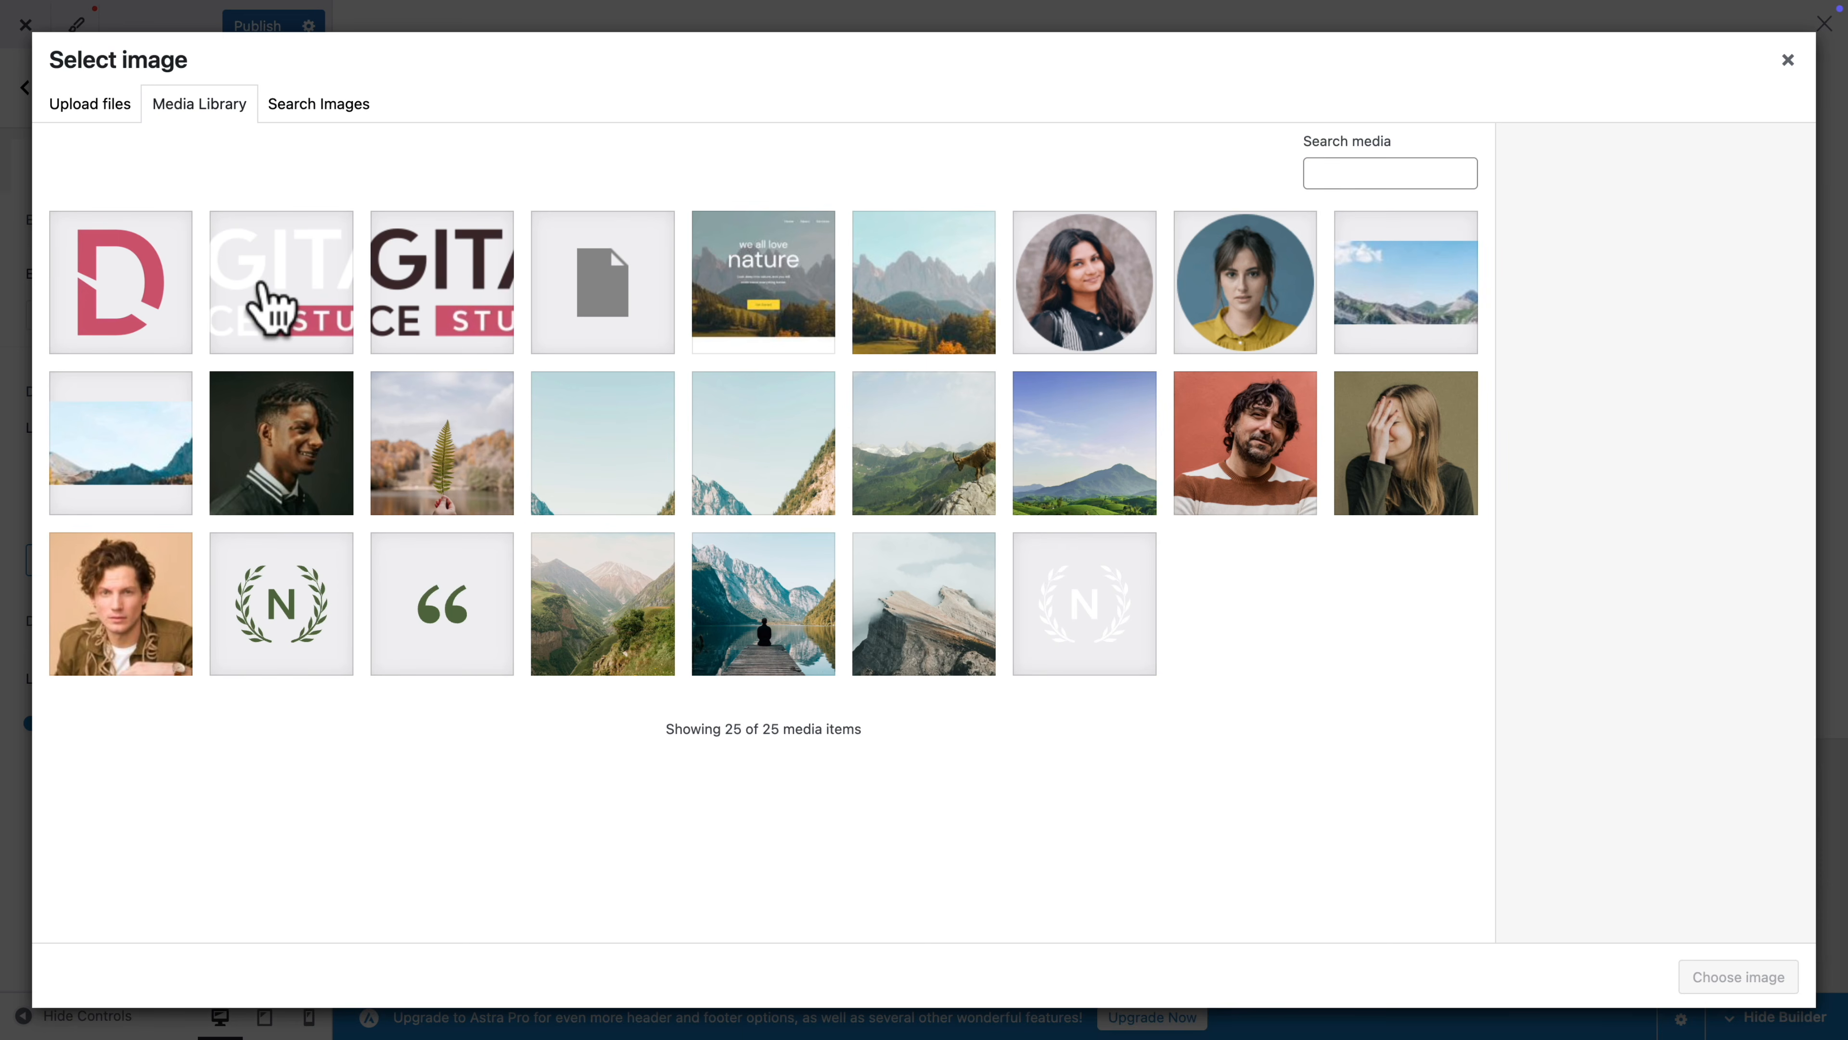
left_click(263, 290)
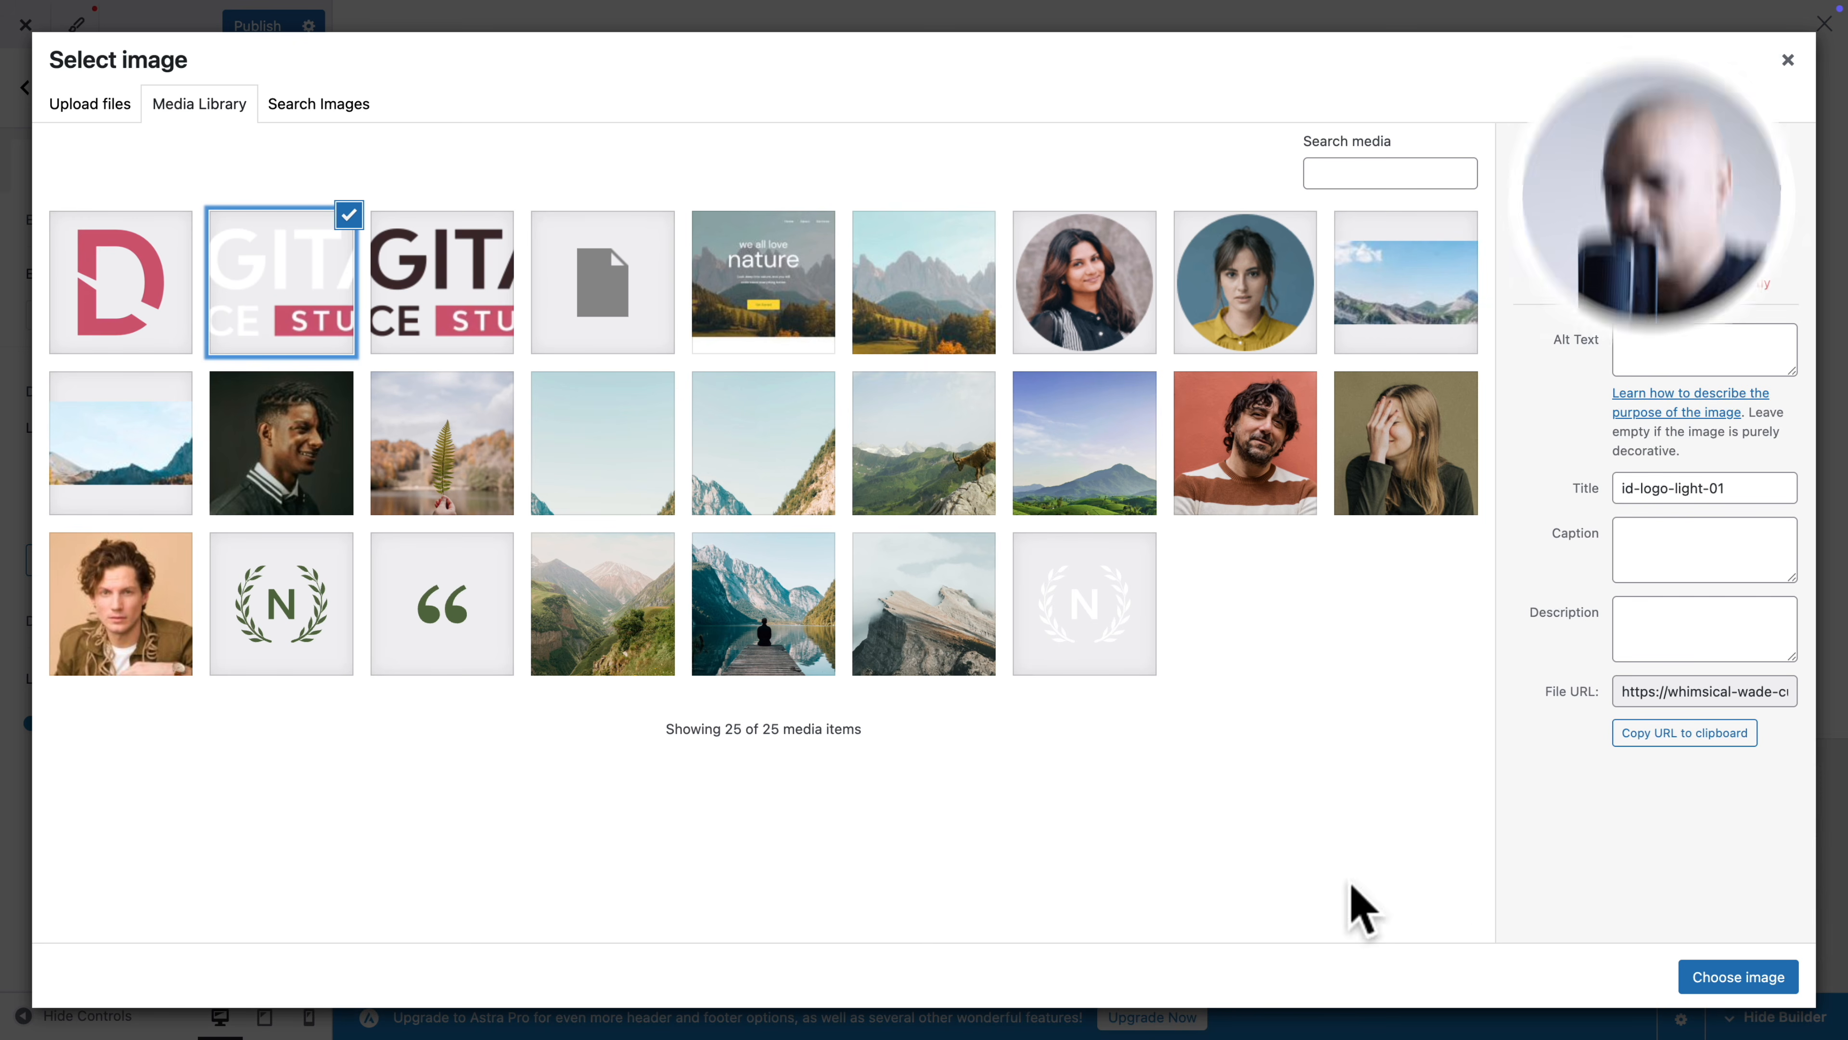
left_click(1730, 979)
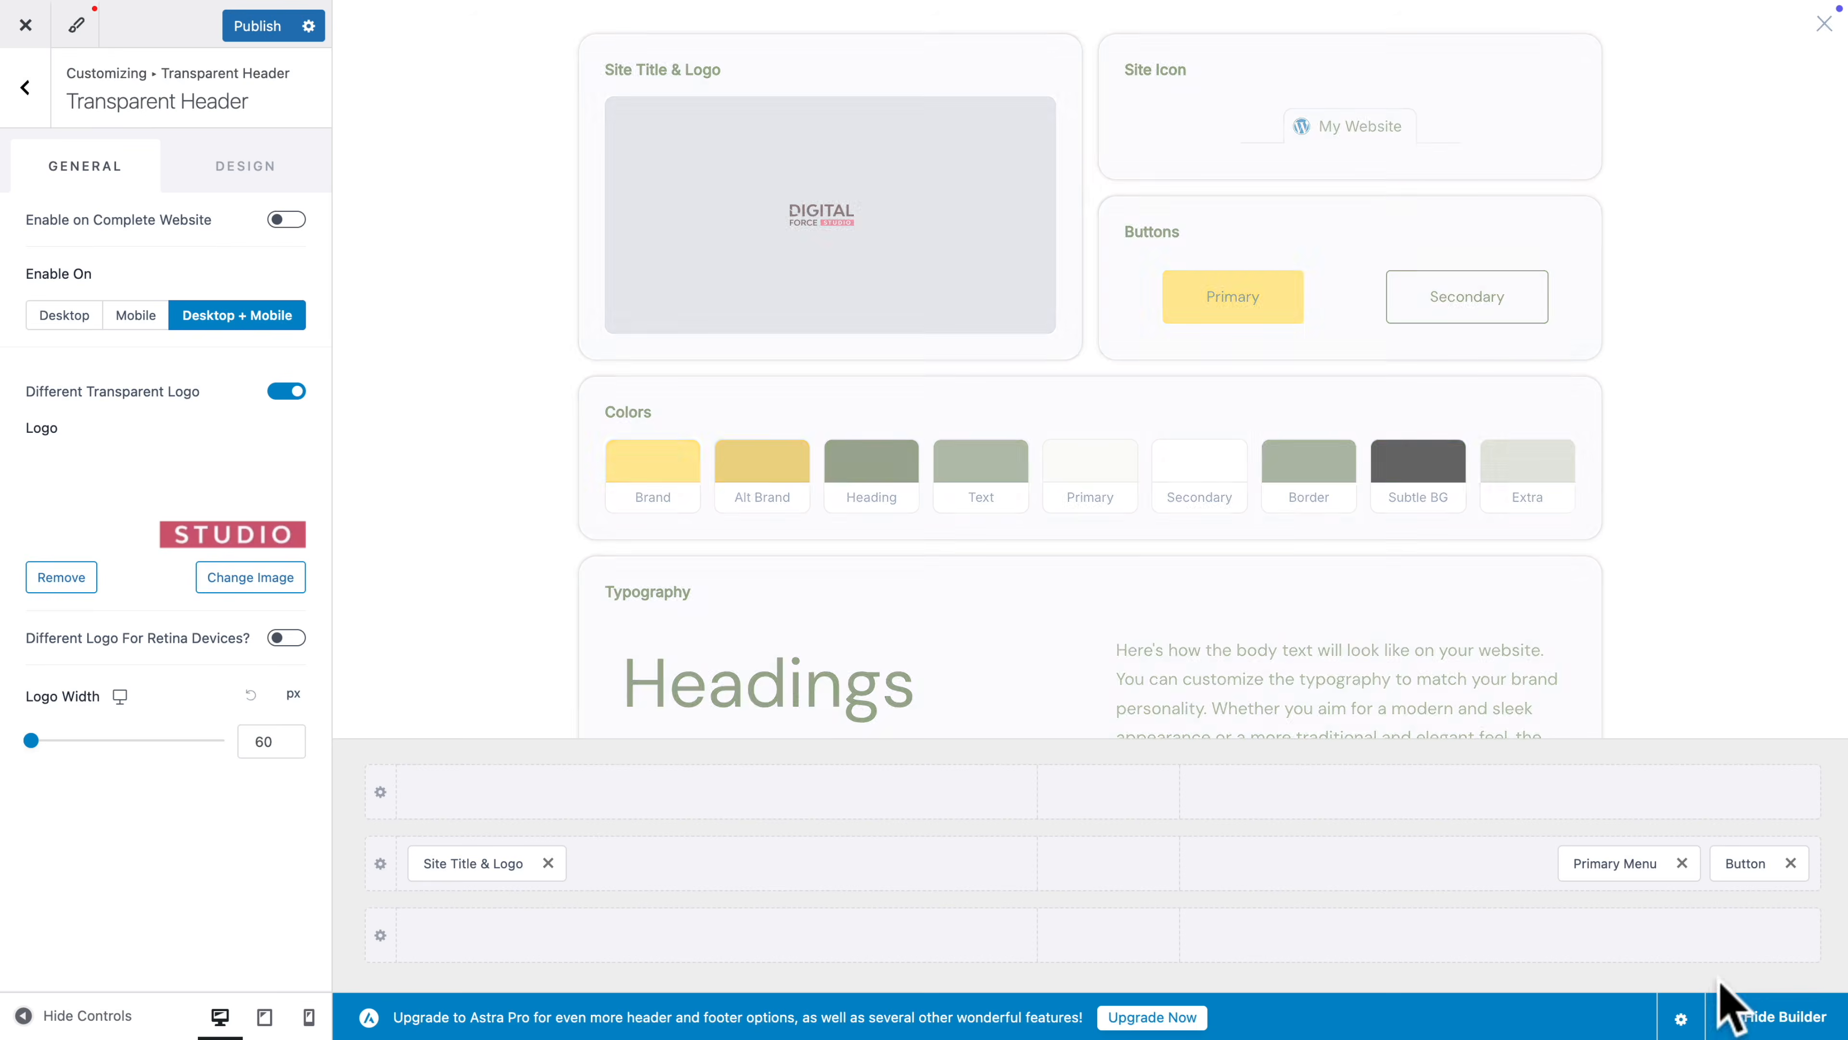
left_click(266, 34)
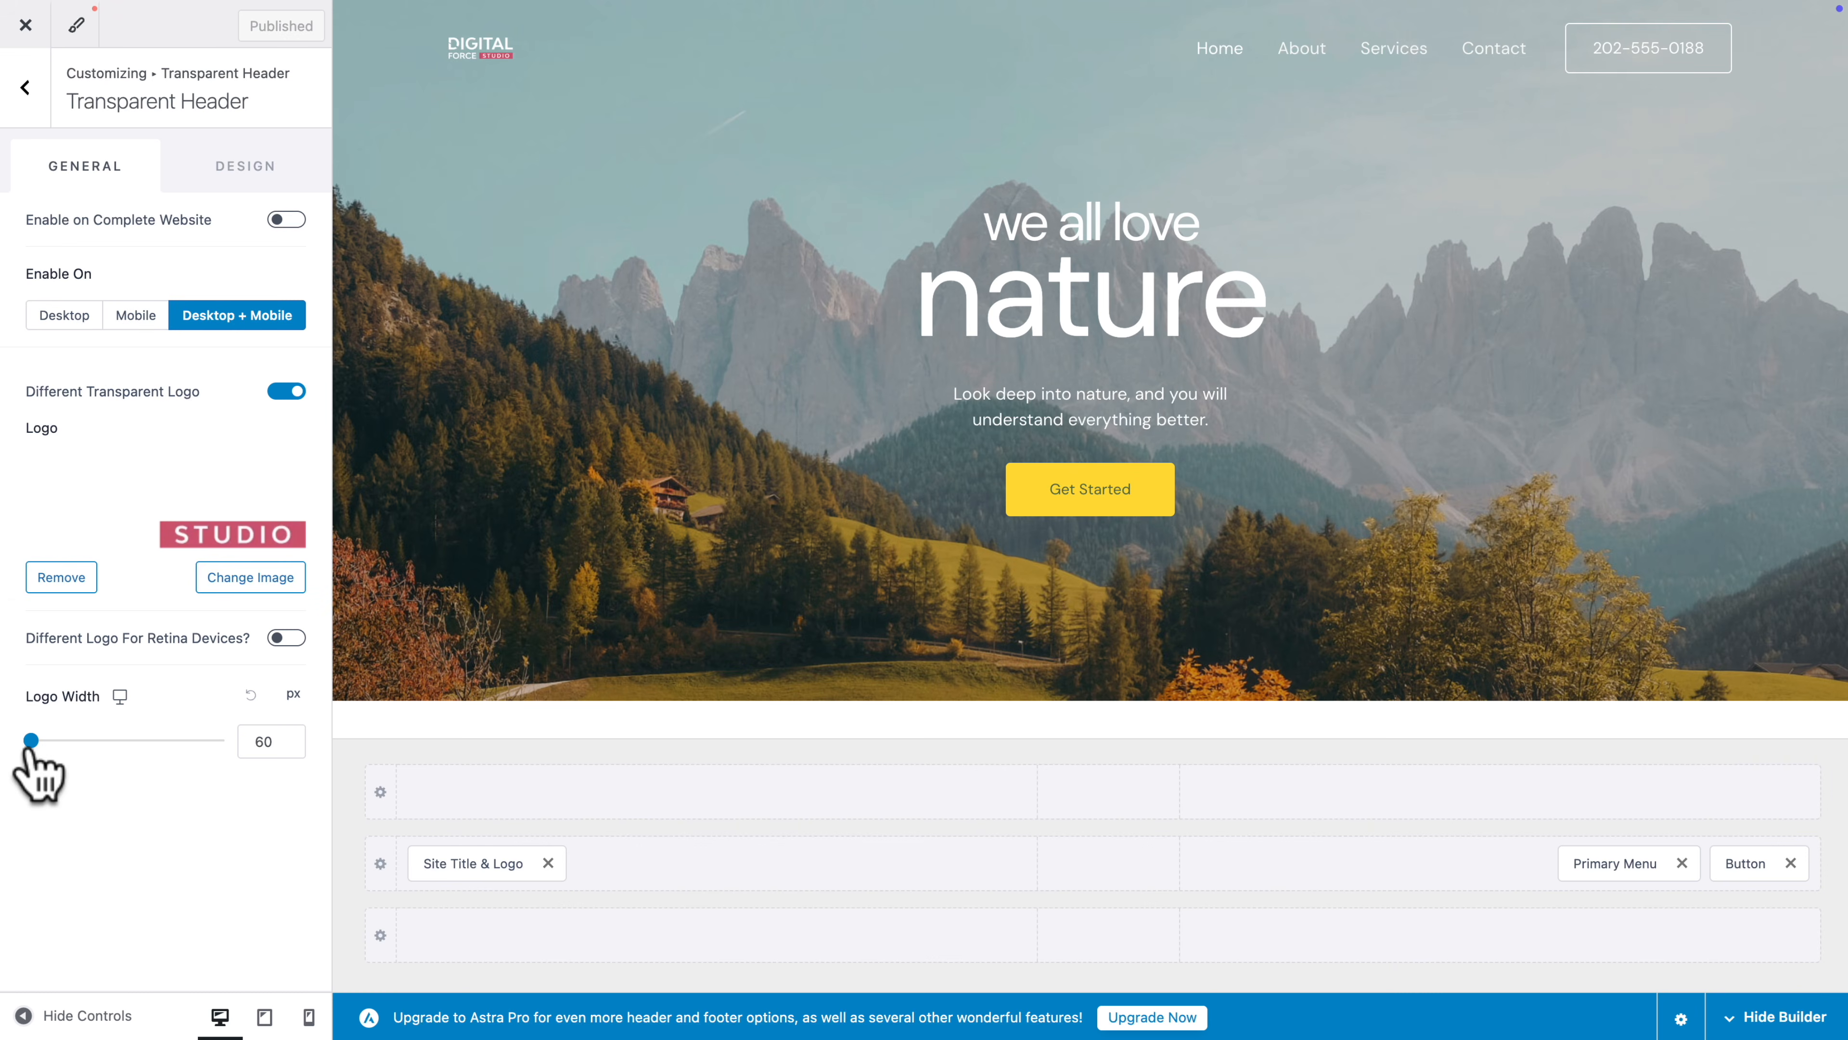
- Set the transparent header's logo width to 200 px and publish the change
left_click_drag(30, 740, 80, 740)
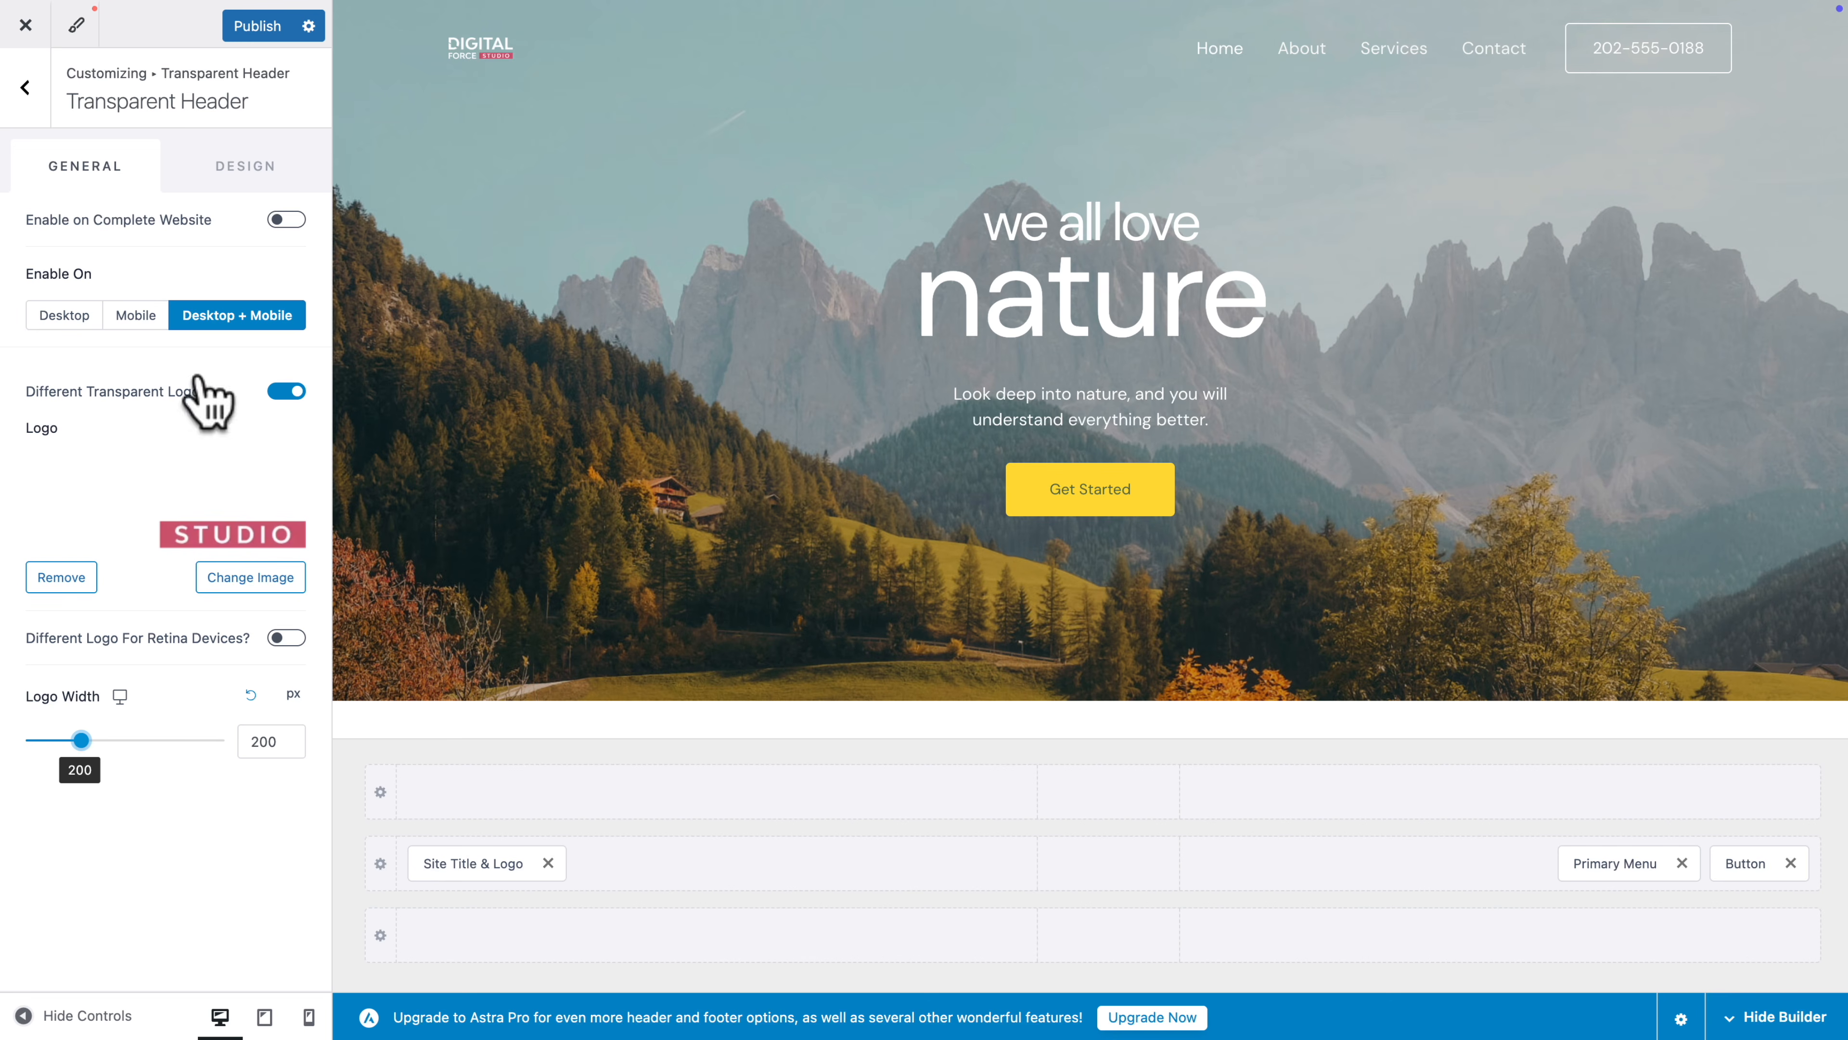
left_click(263, 27)
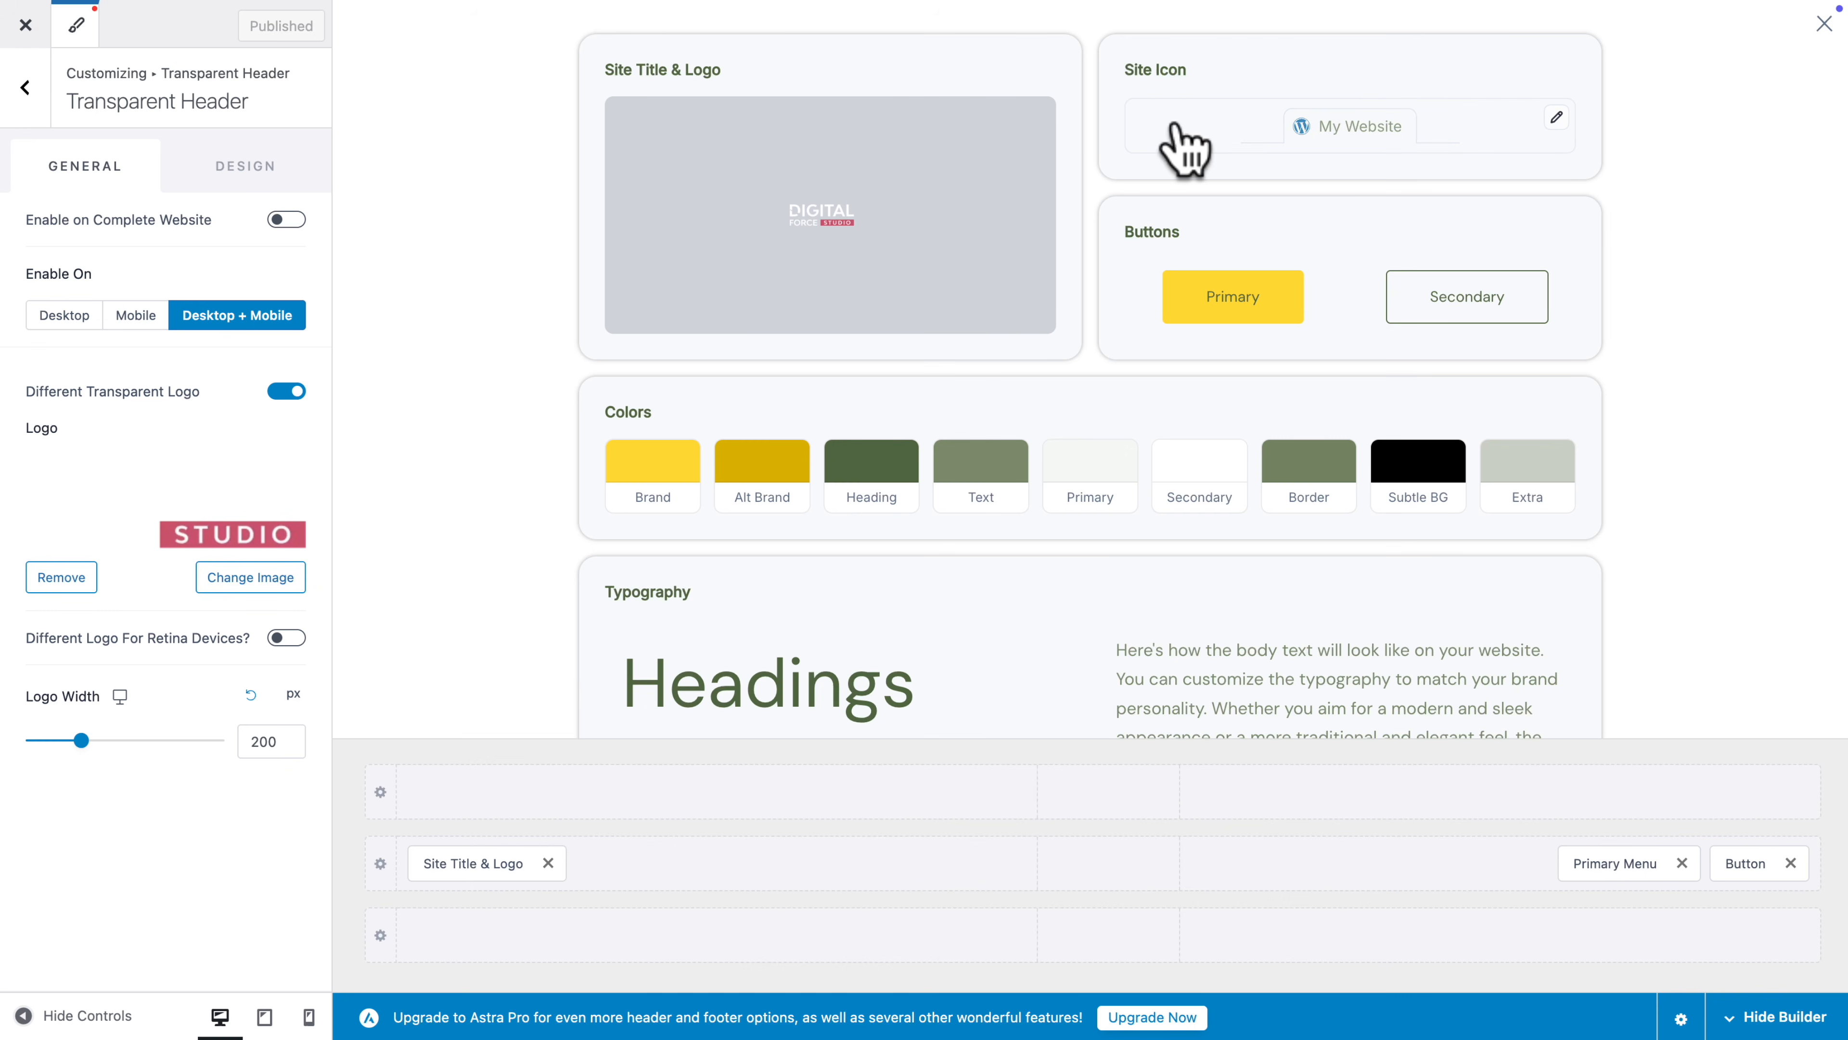
- Set id-site_icon-01.webp as the site icon and publish the change
left_click(1329, 131)
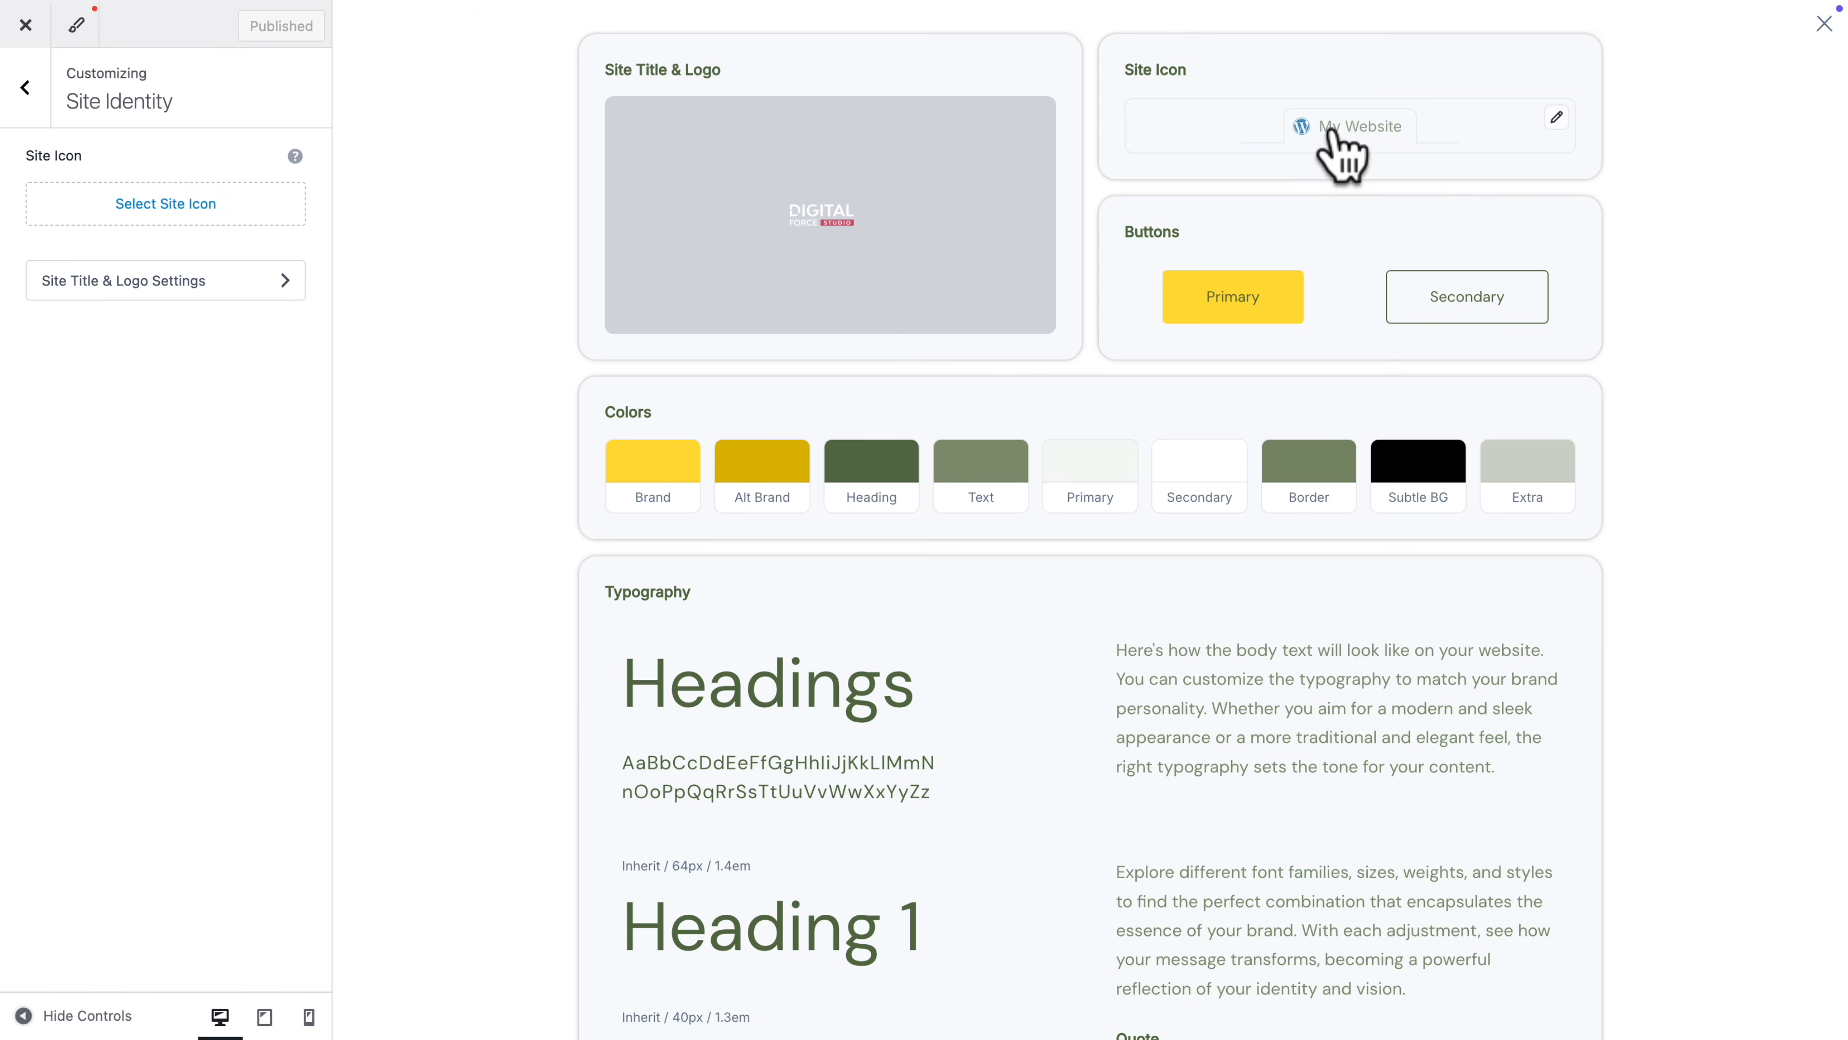
left_click(250, 219)
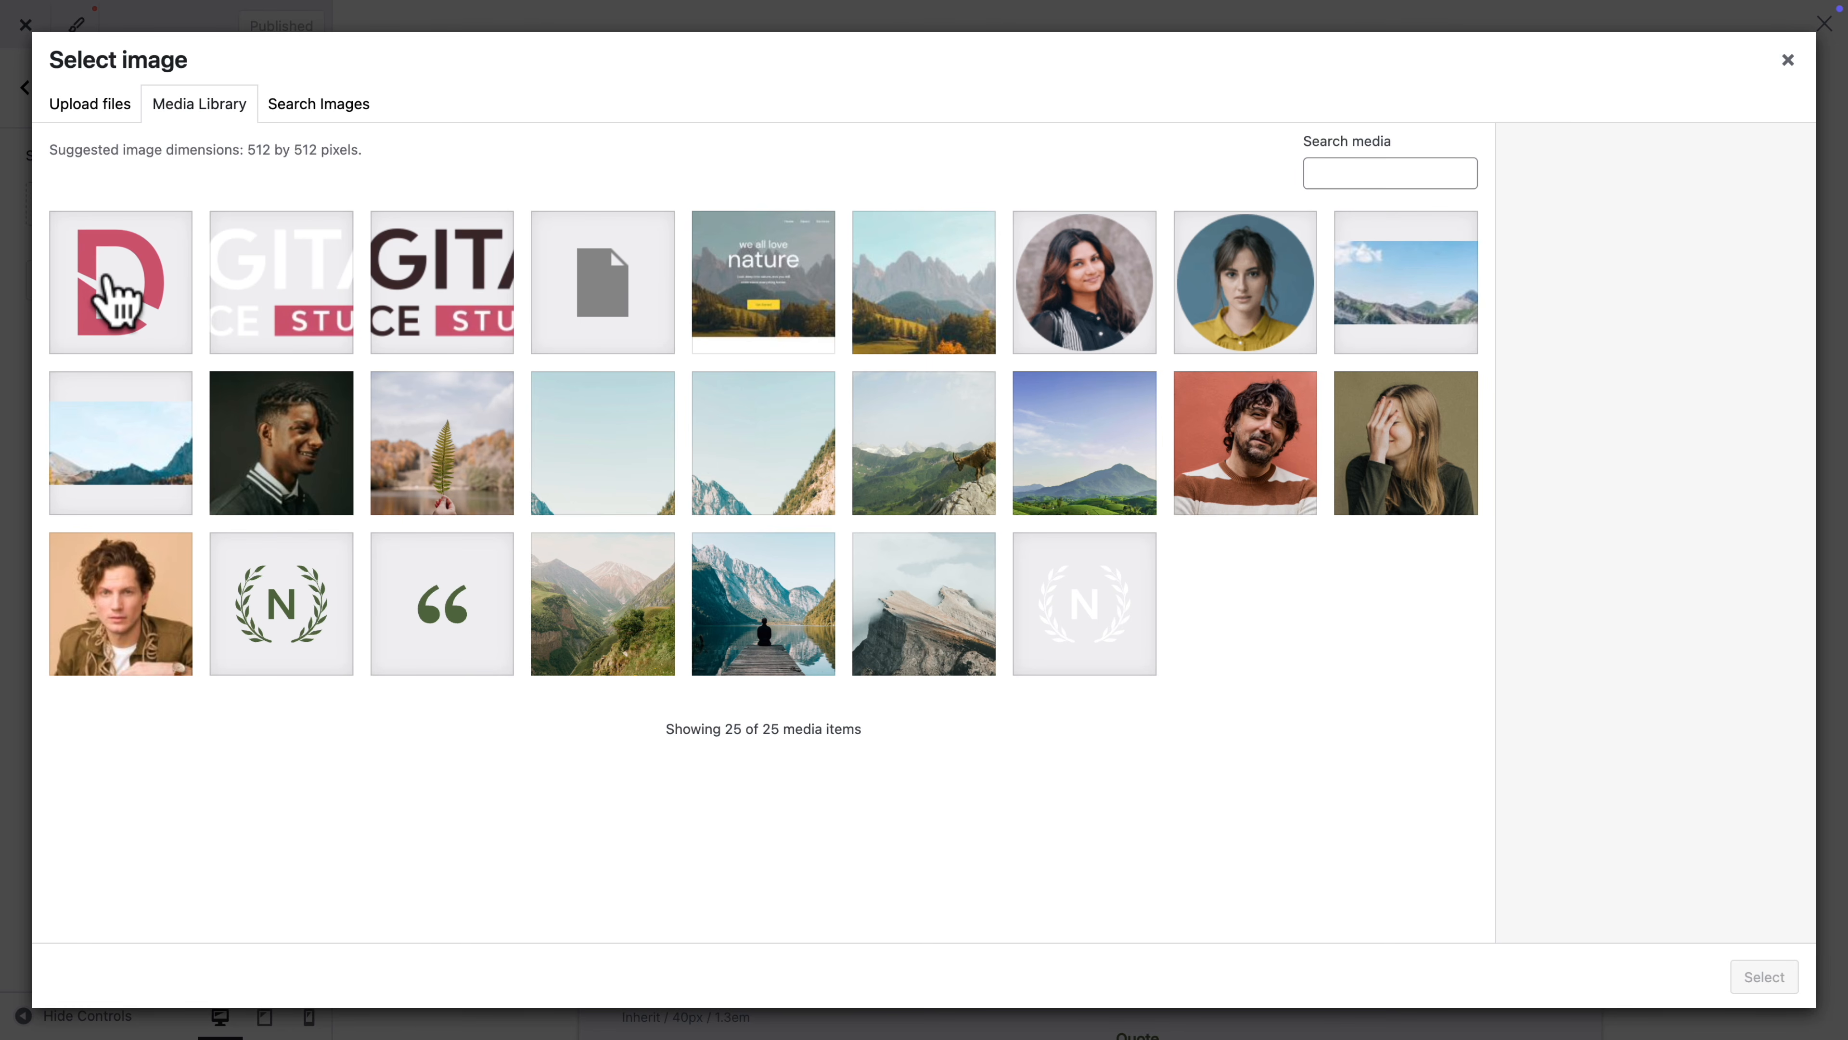
left_click(117, 300)
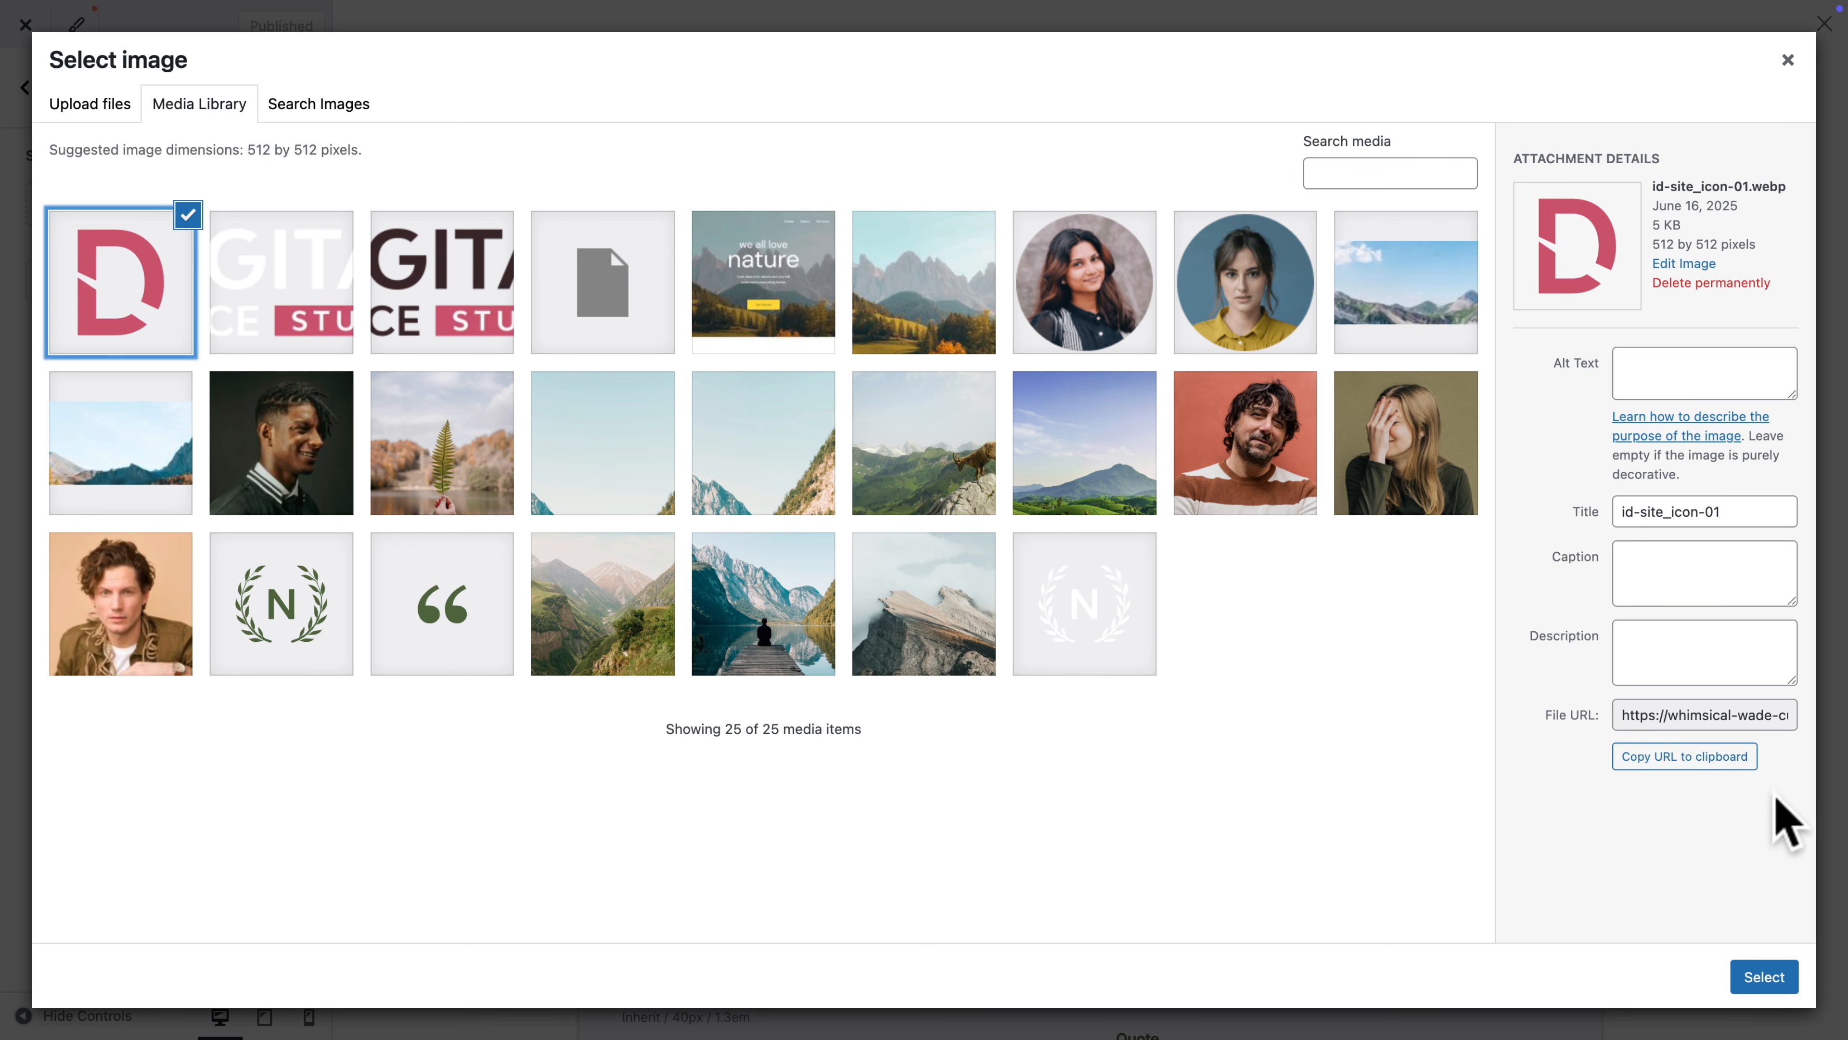
left_click(1755, 979)
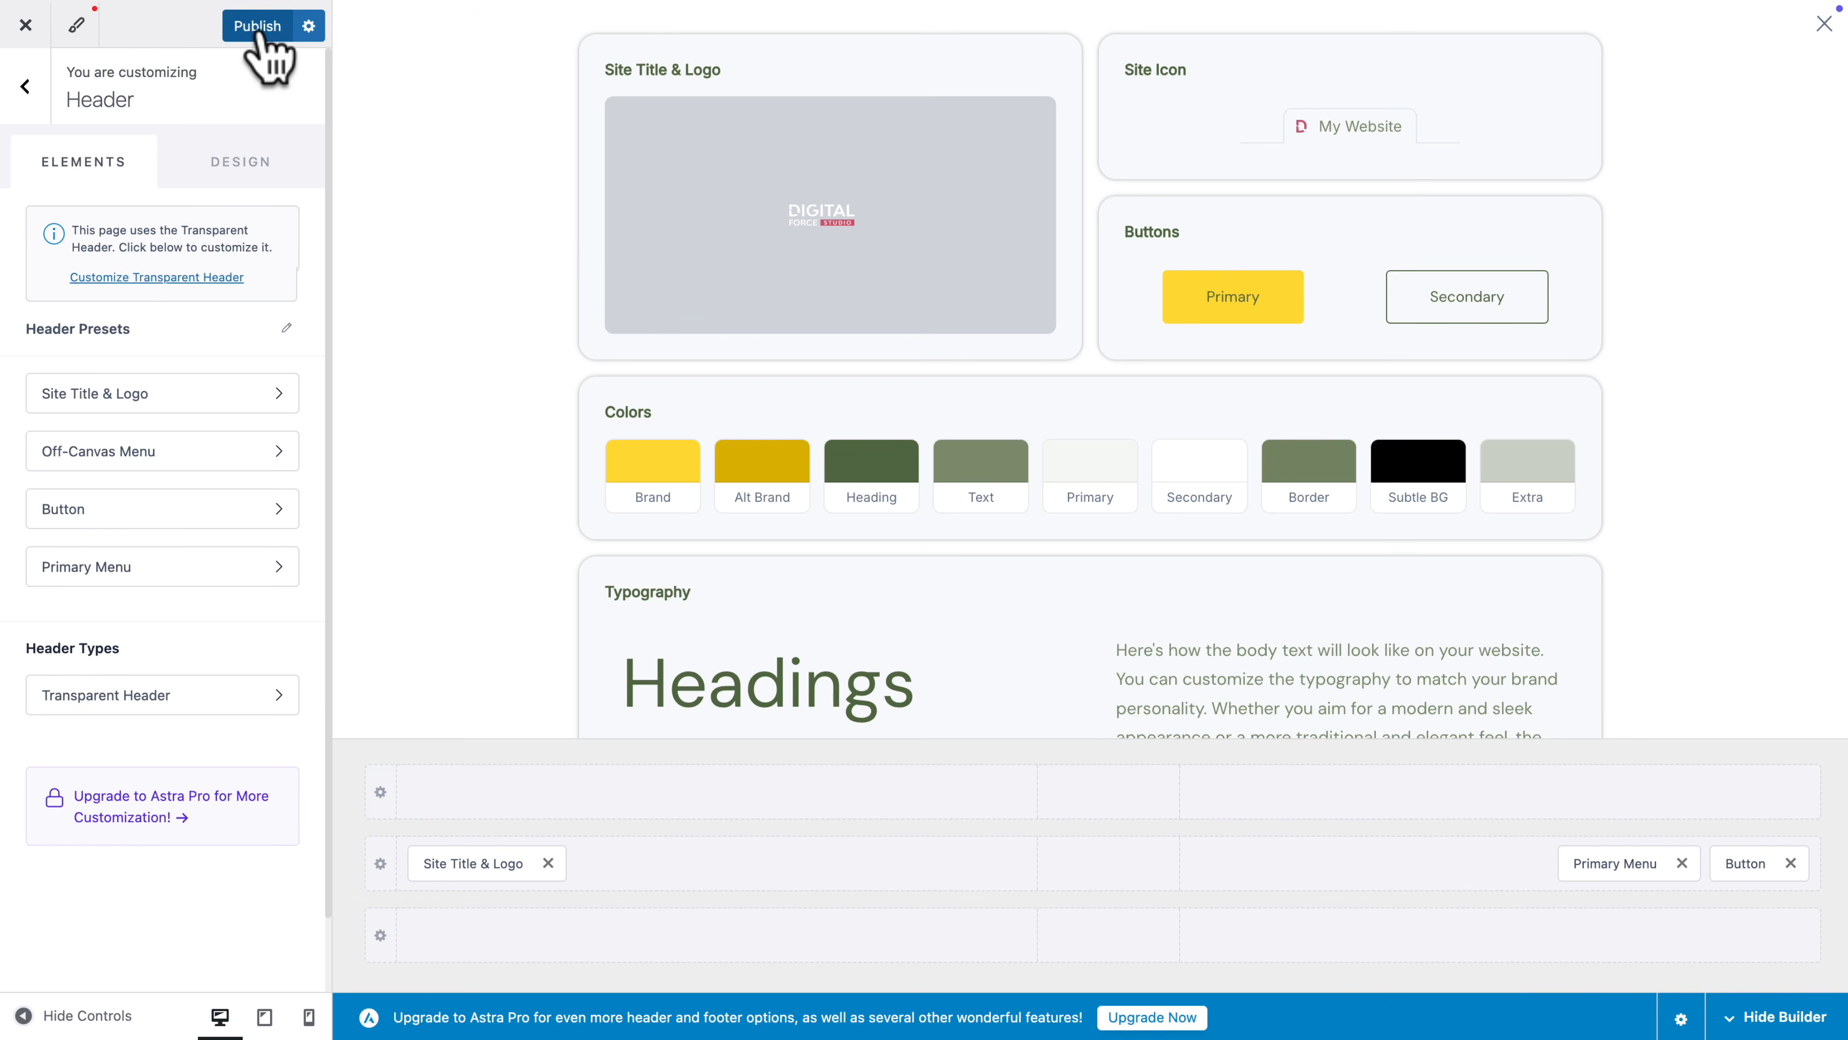
left_click(260, 33)
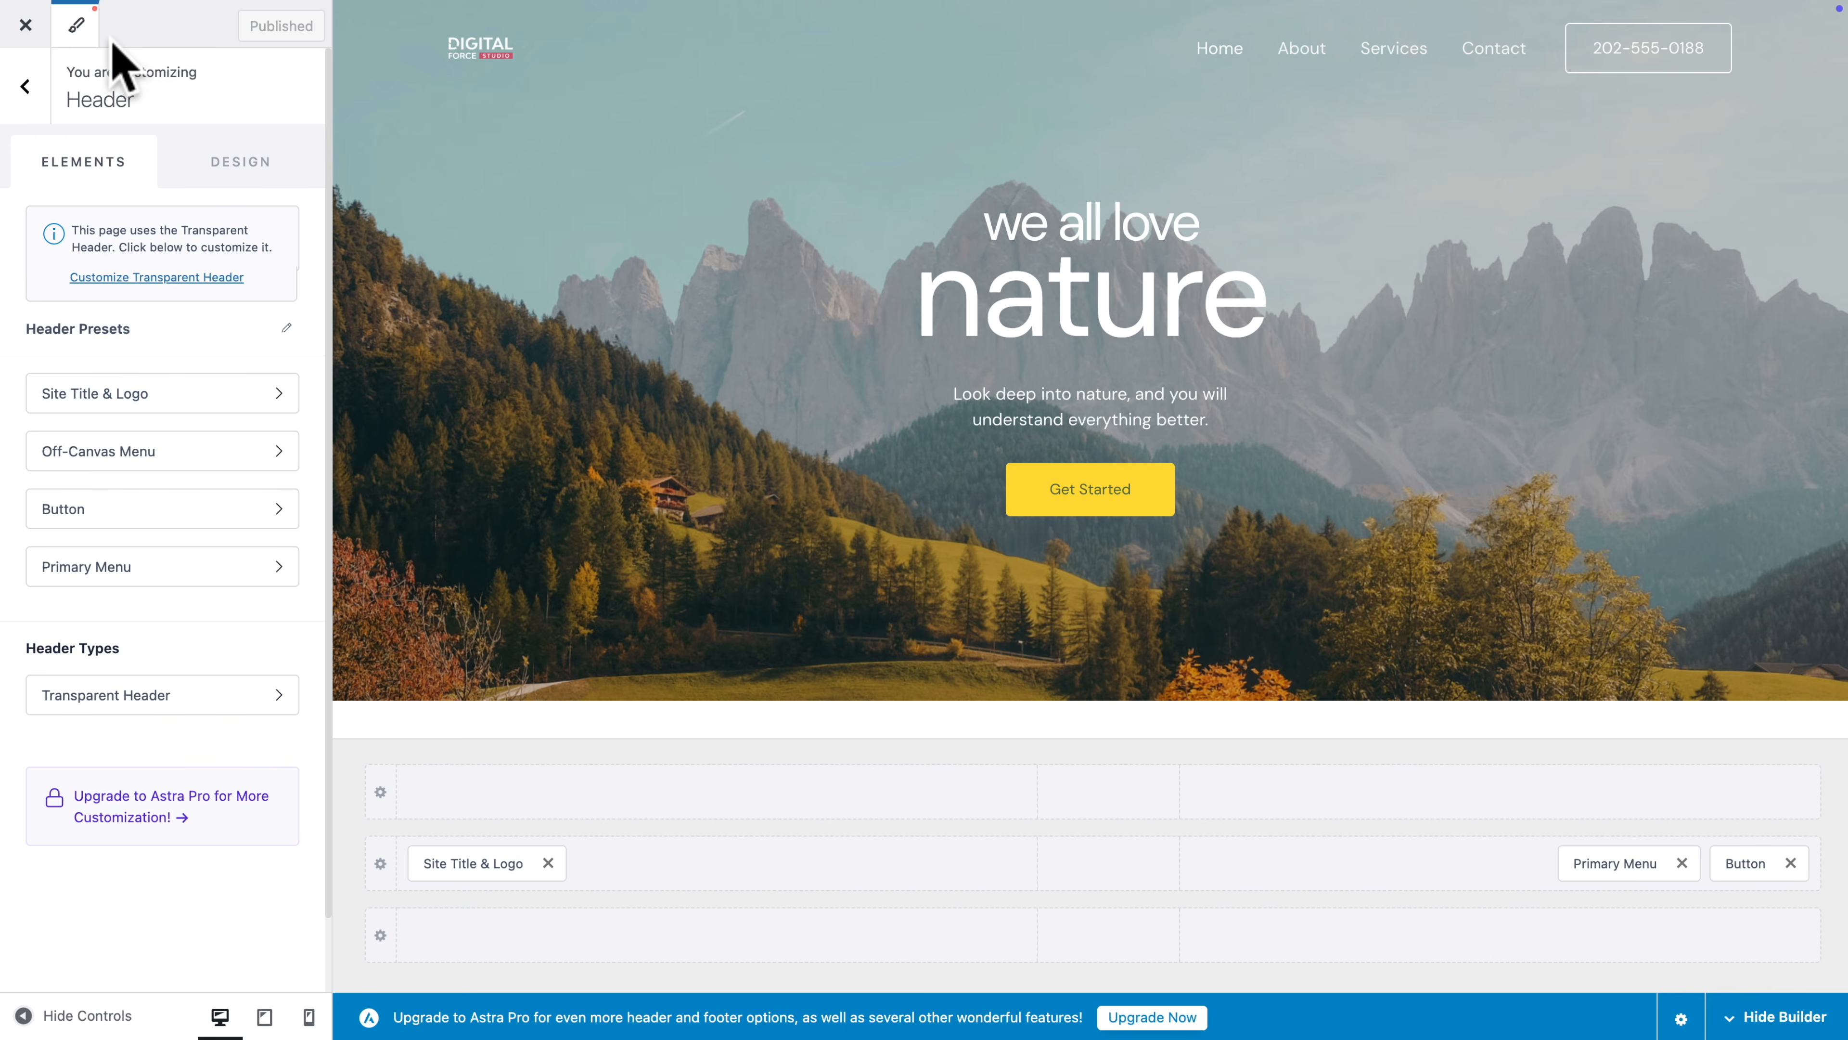
- From the style guide, apply the filled, fully rounded preset to the primary button and set its background color to #FF36C7
left_click(77, 29)
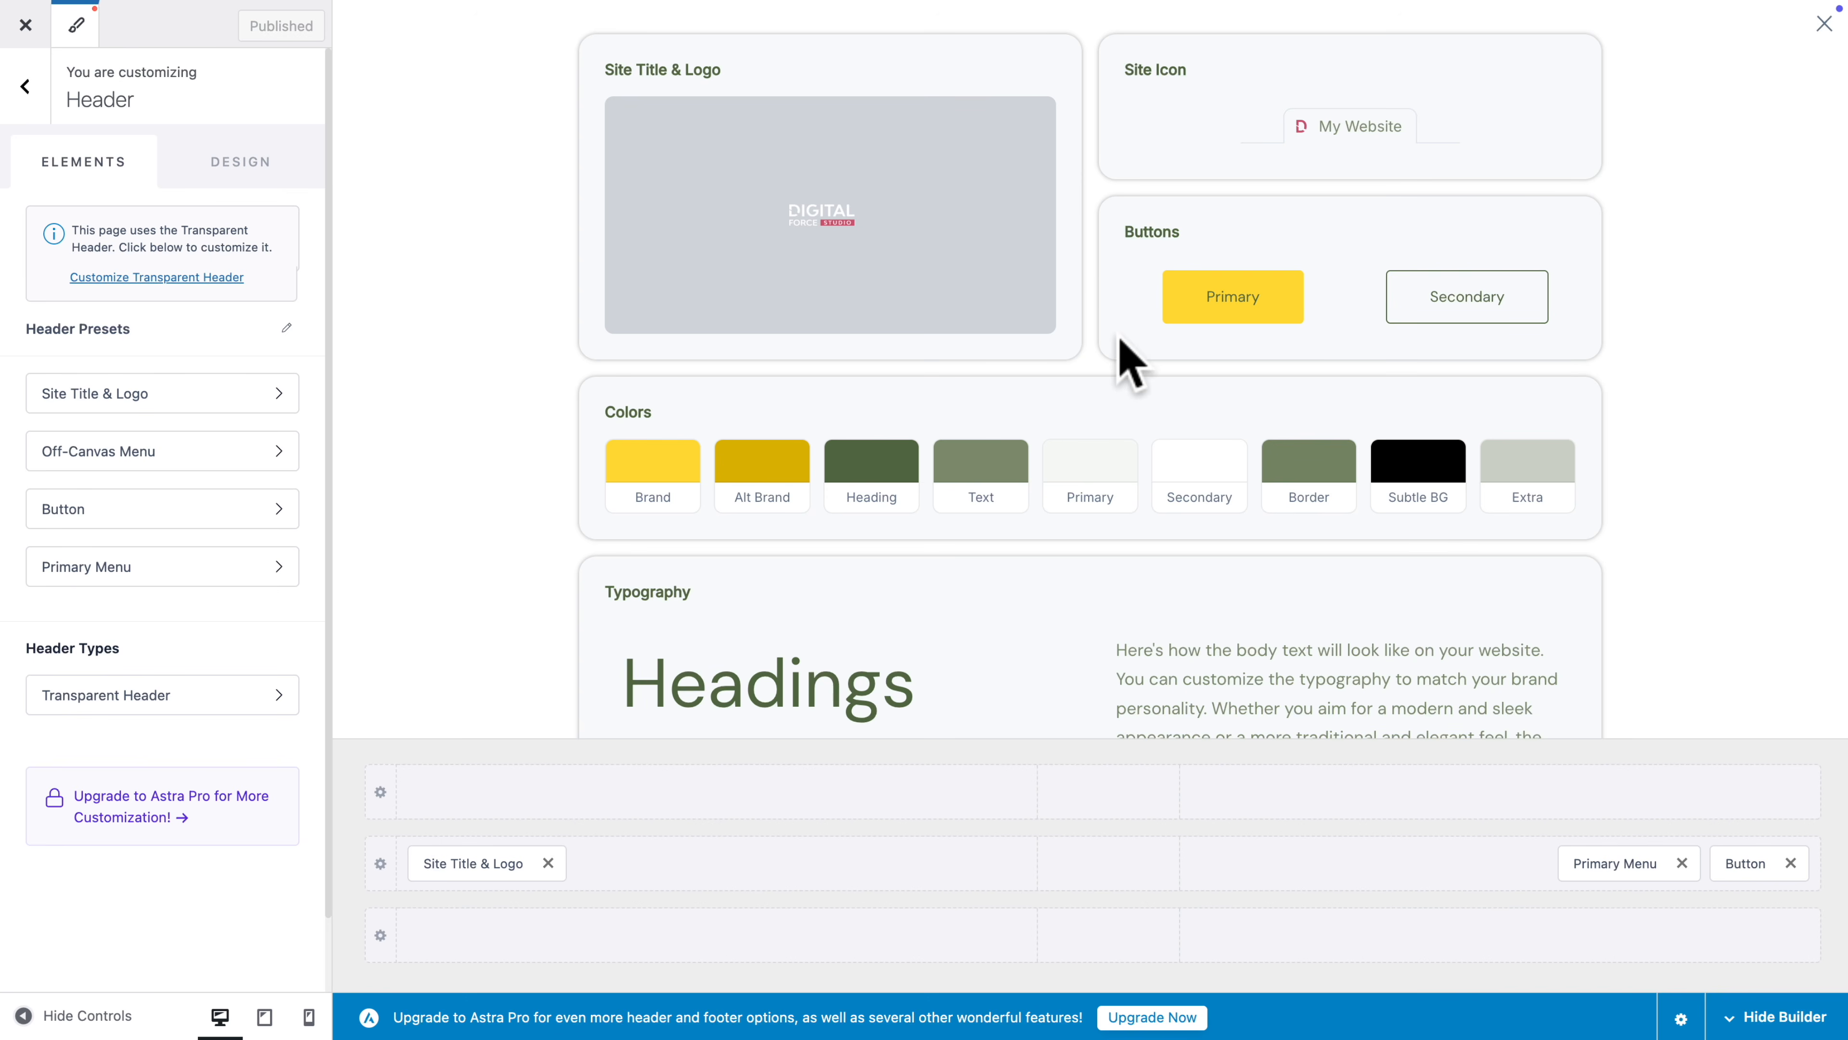
left_click(1252, 302)
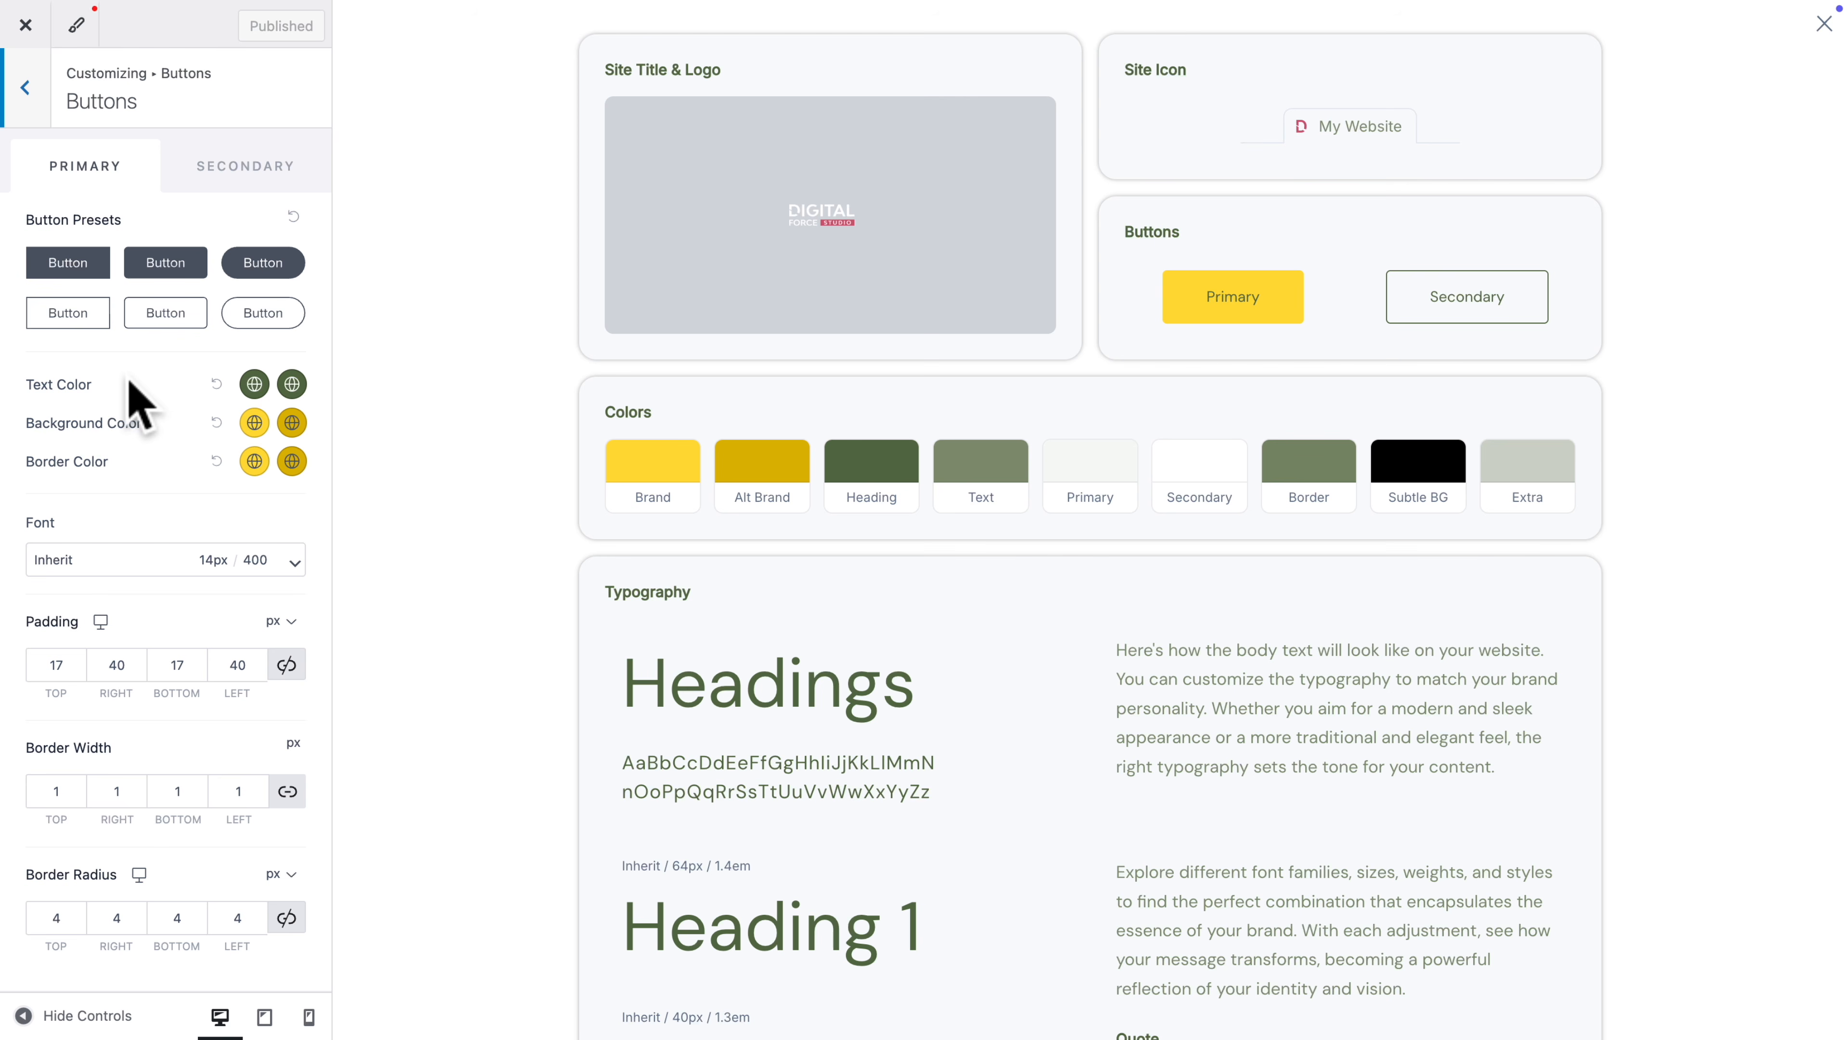
left_click(261, 292)
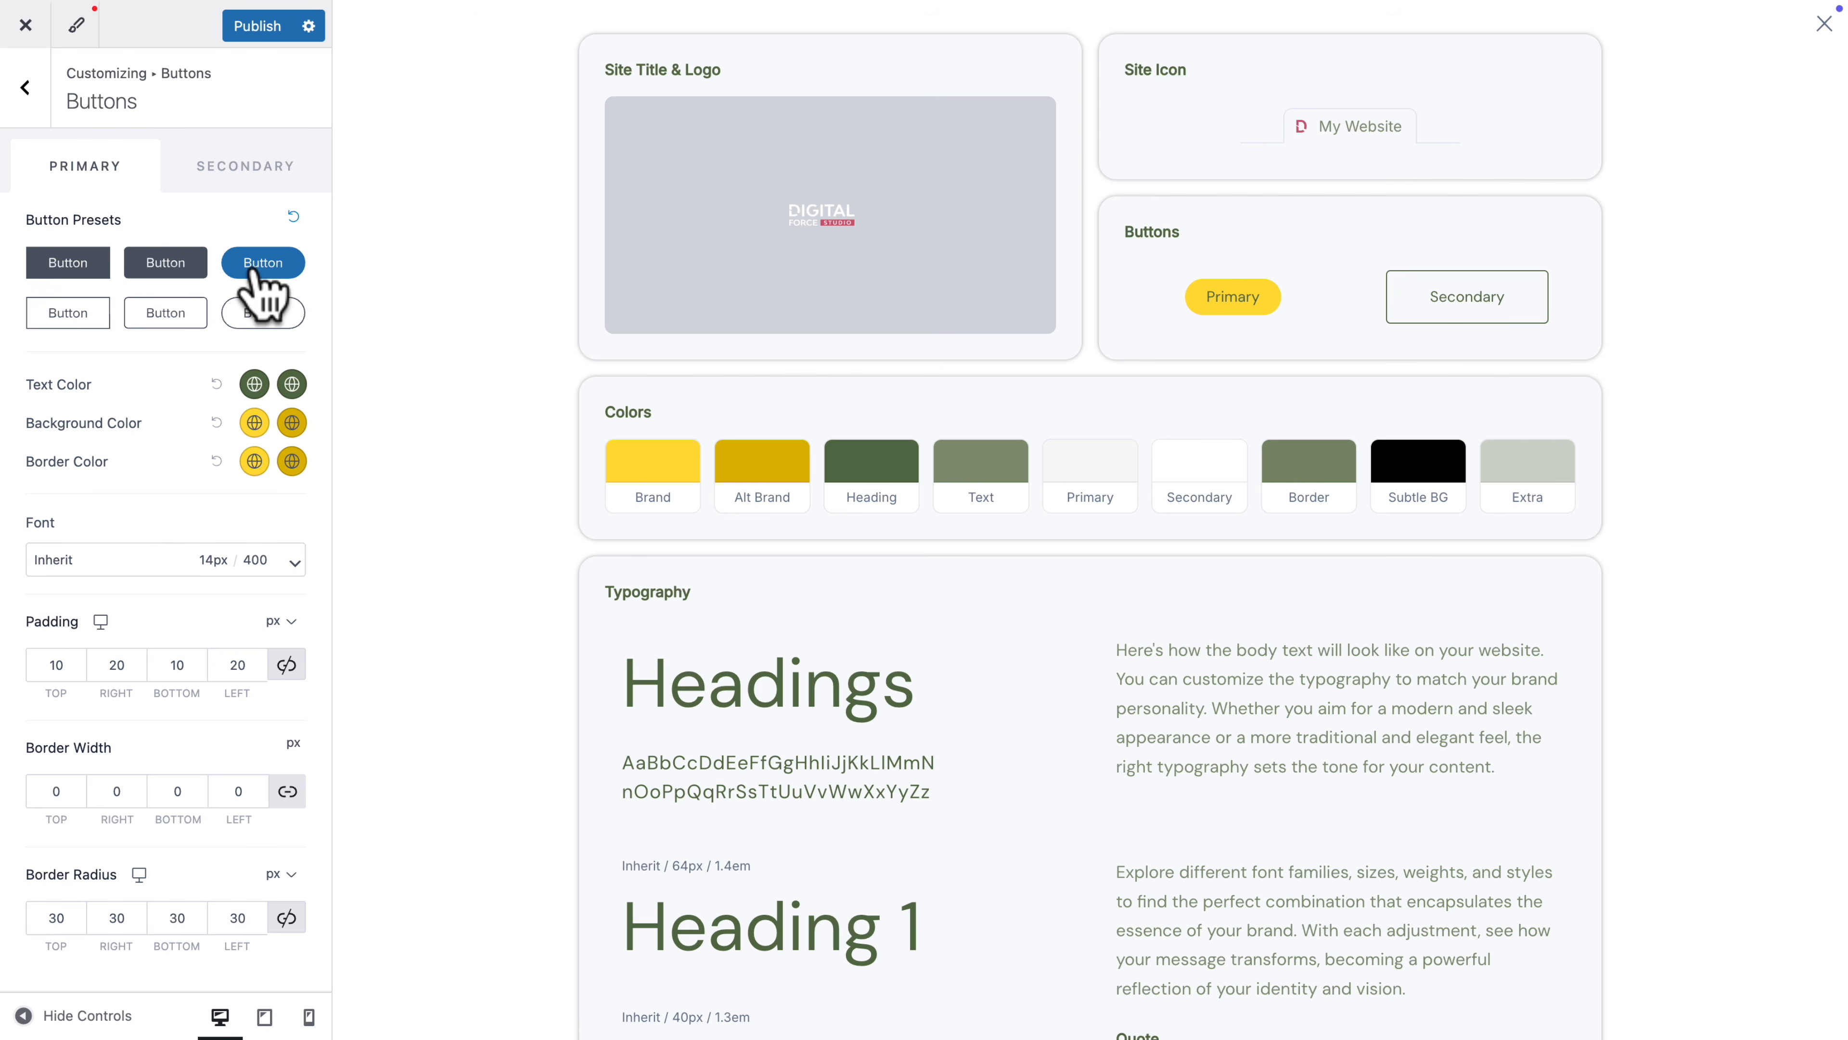
left_click(254, 424)
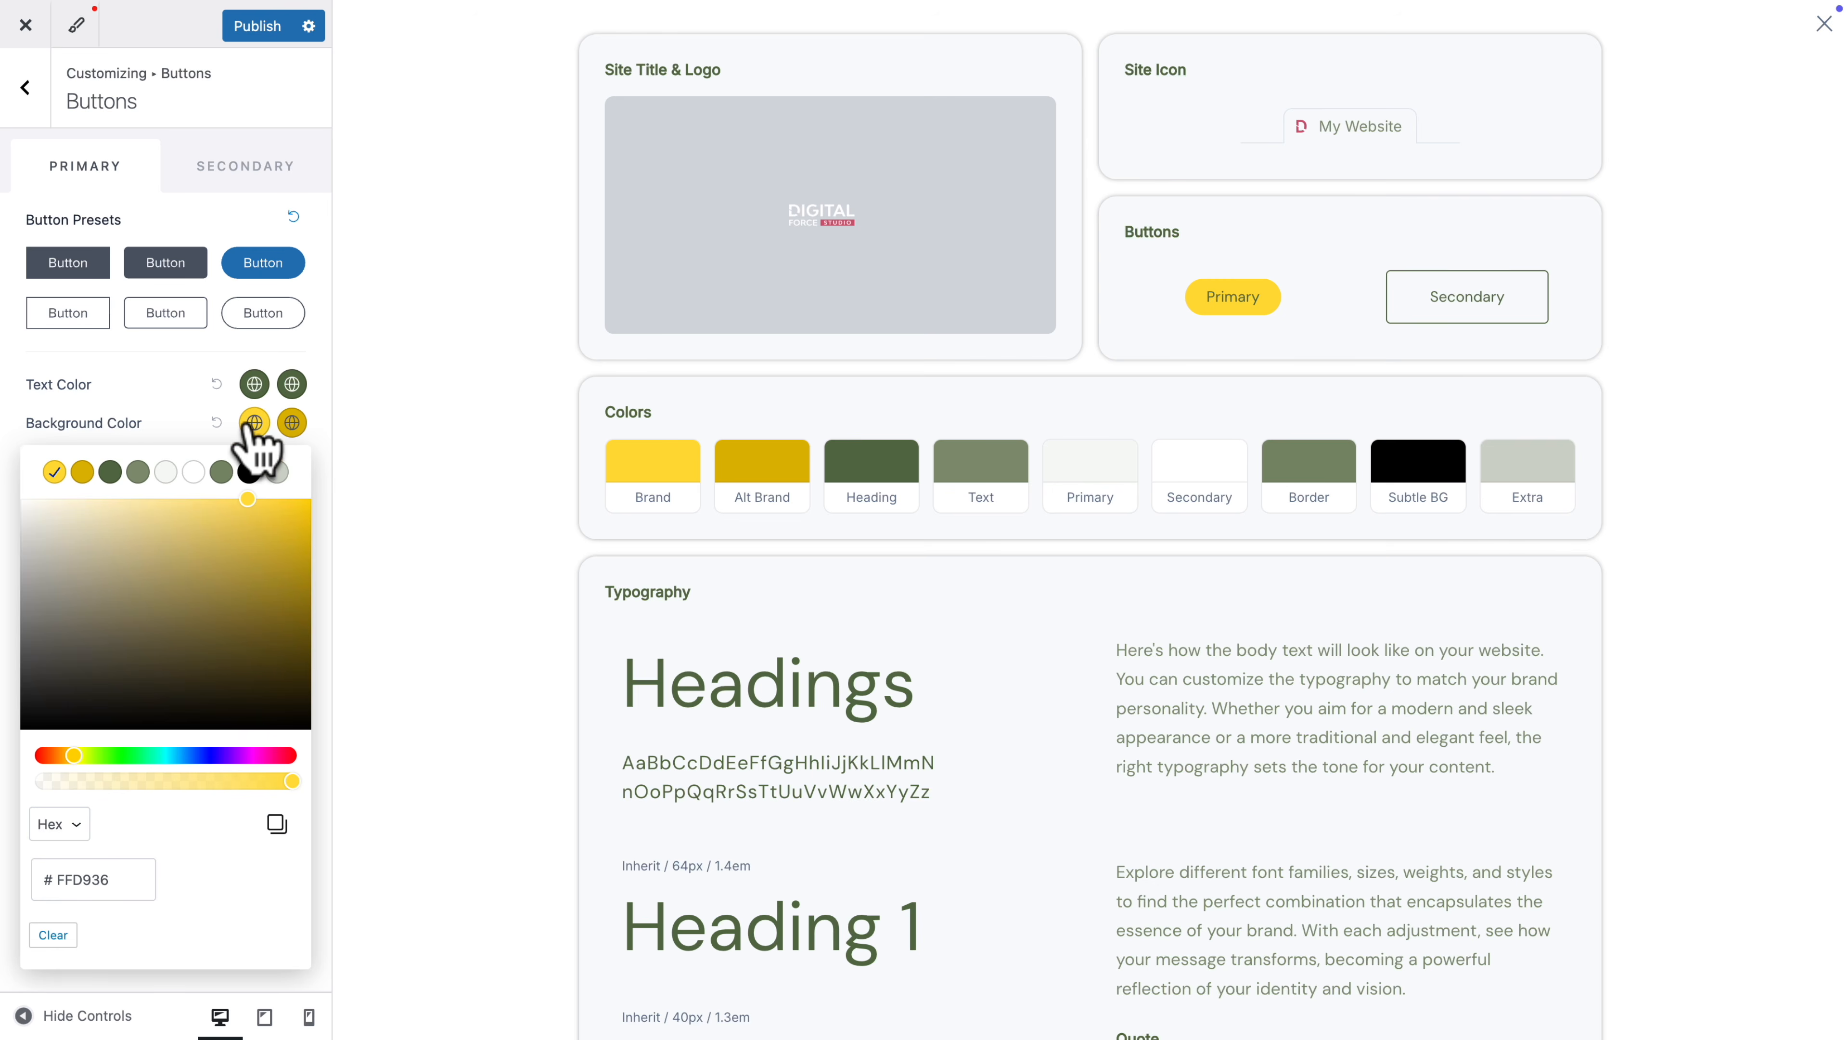
left_click(262, 756)
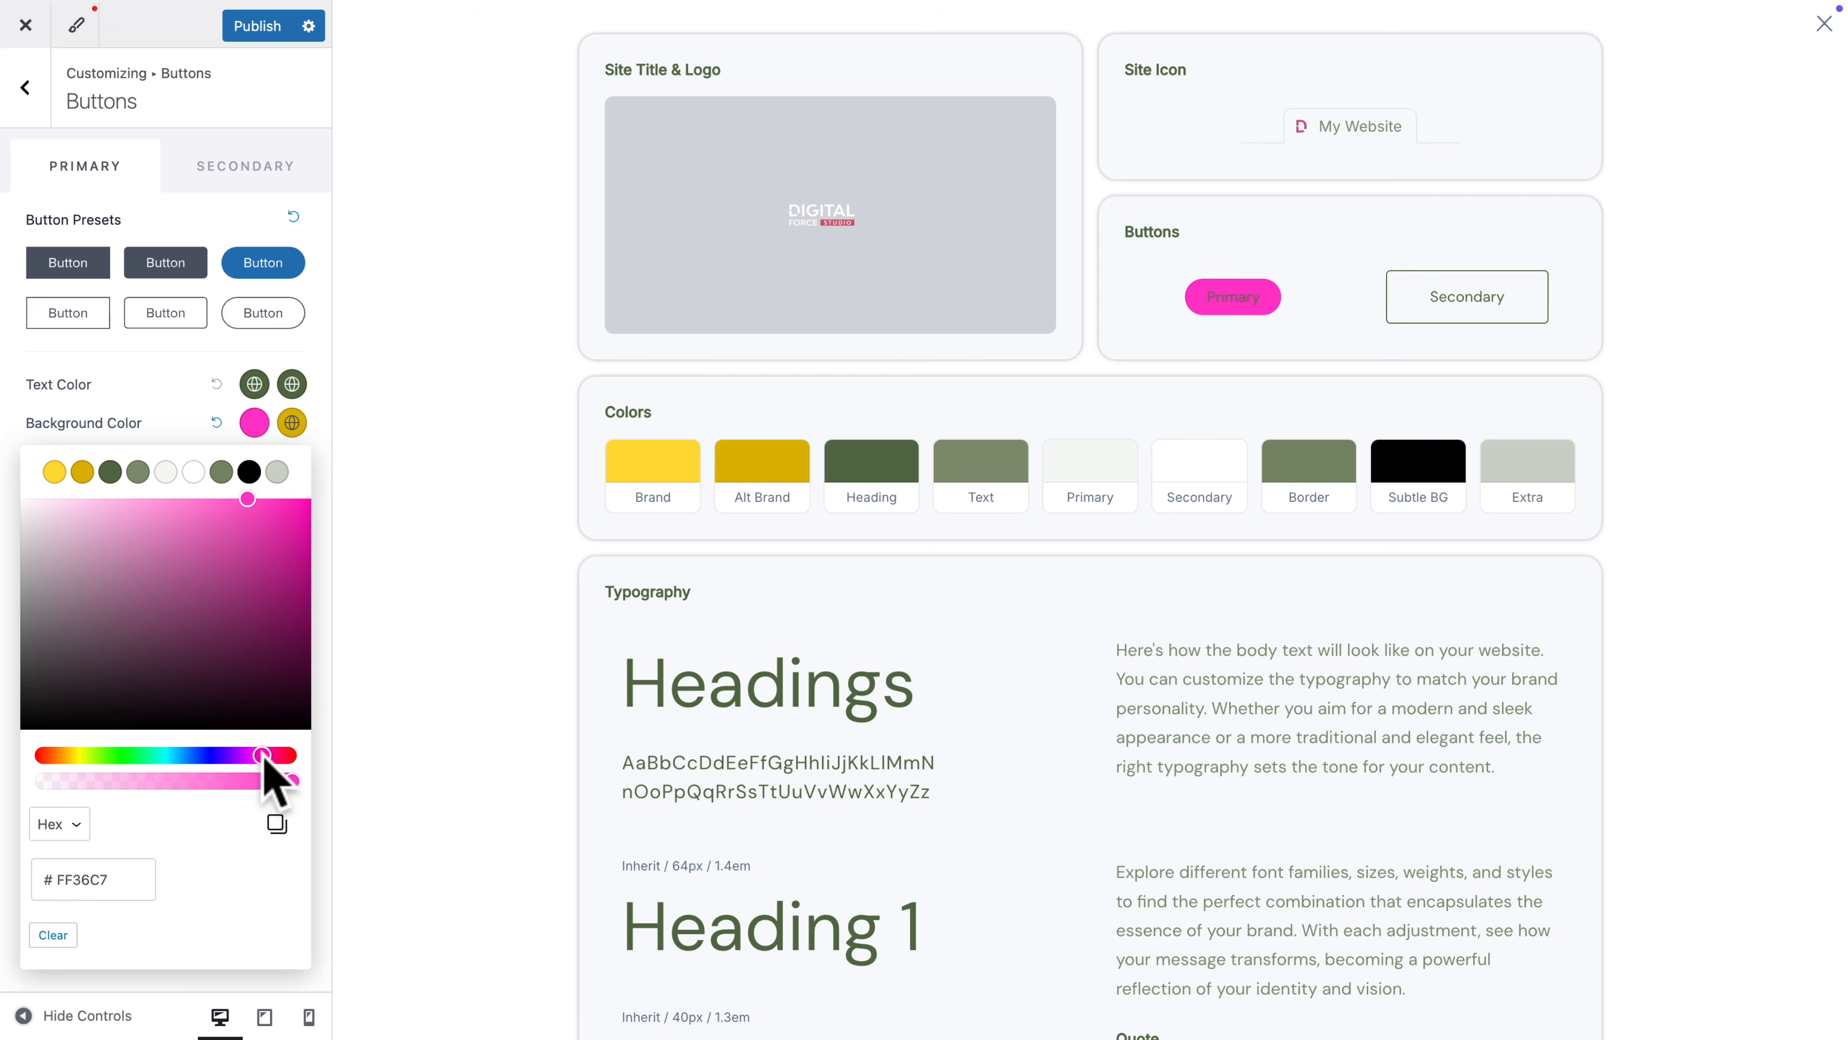
left_click(213, 440)
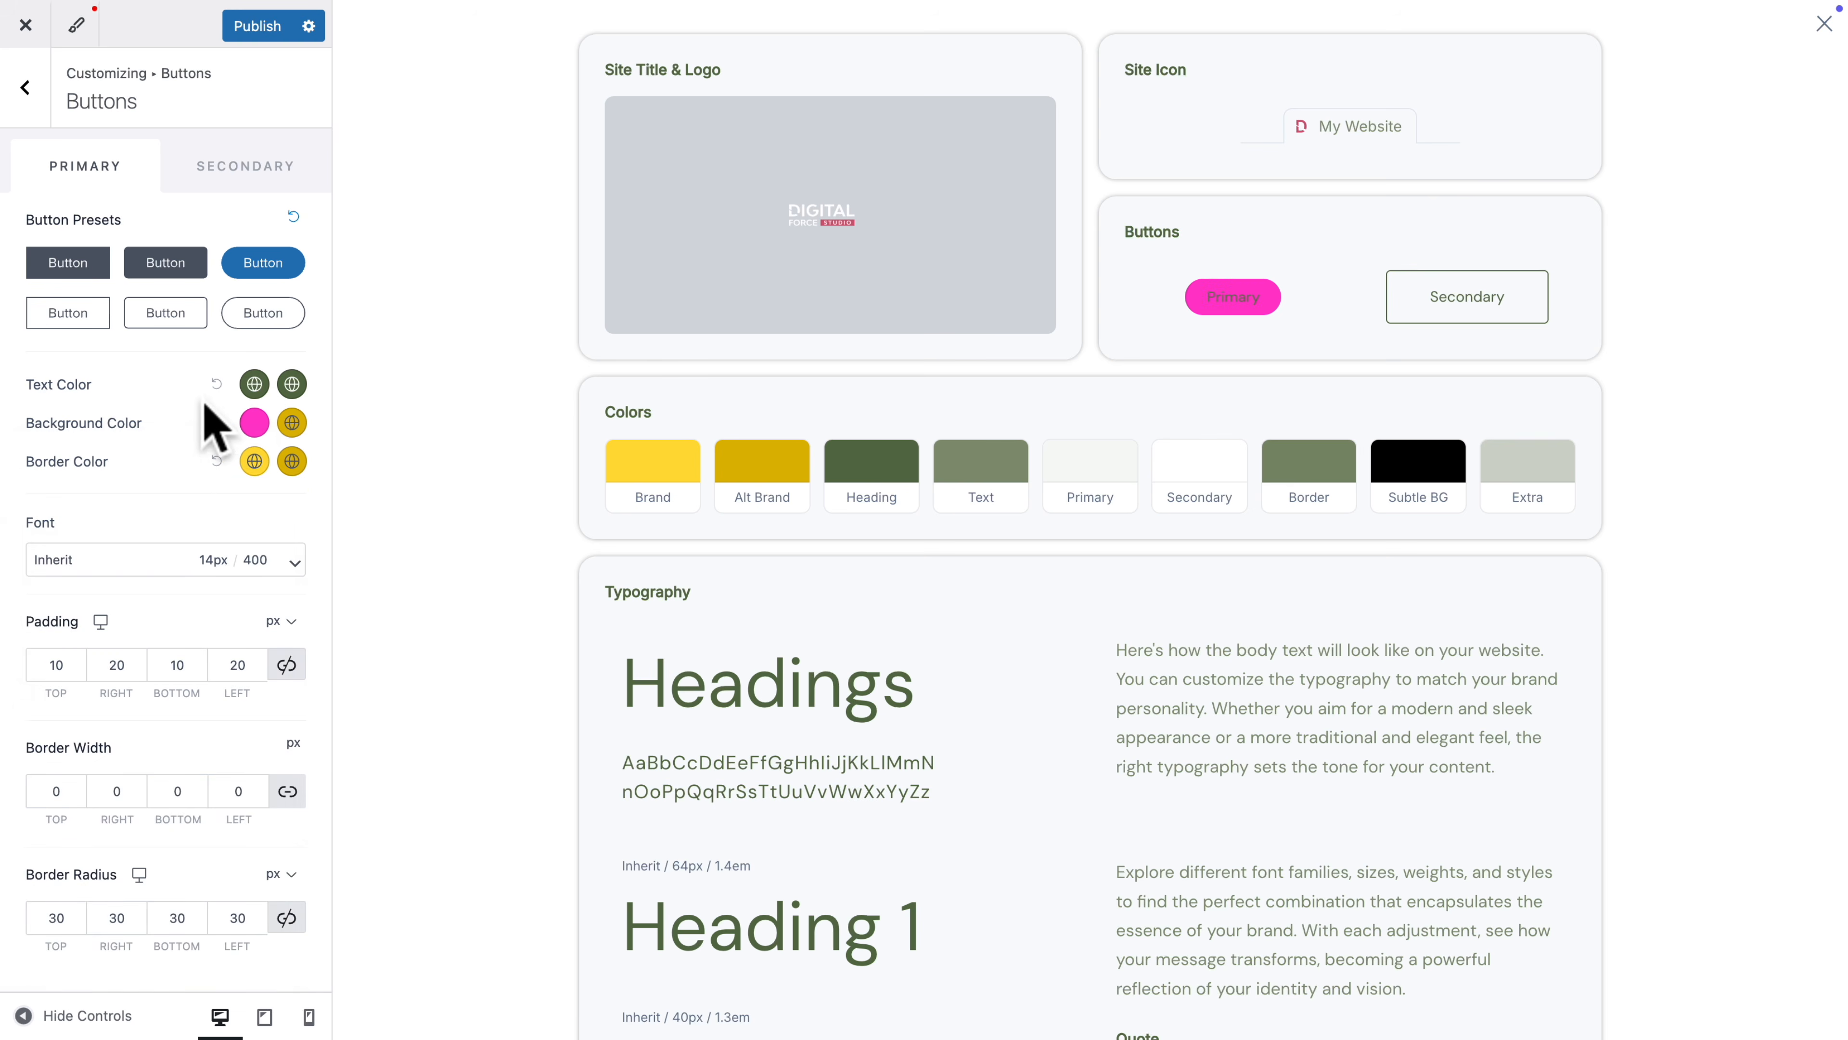
- Set the primary button's text color to the white palette color and publish the change
left_click(254, 383)
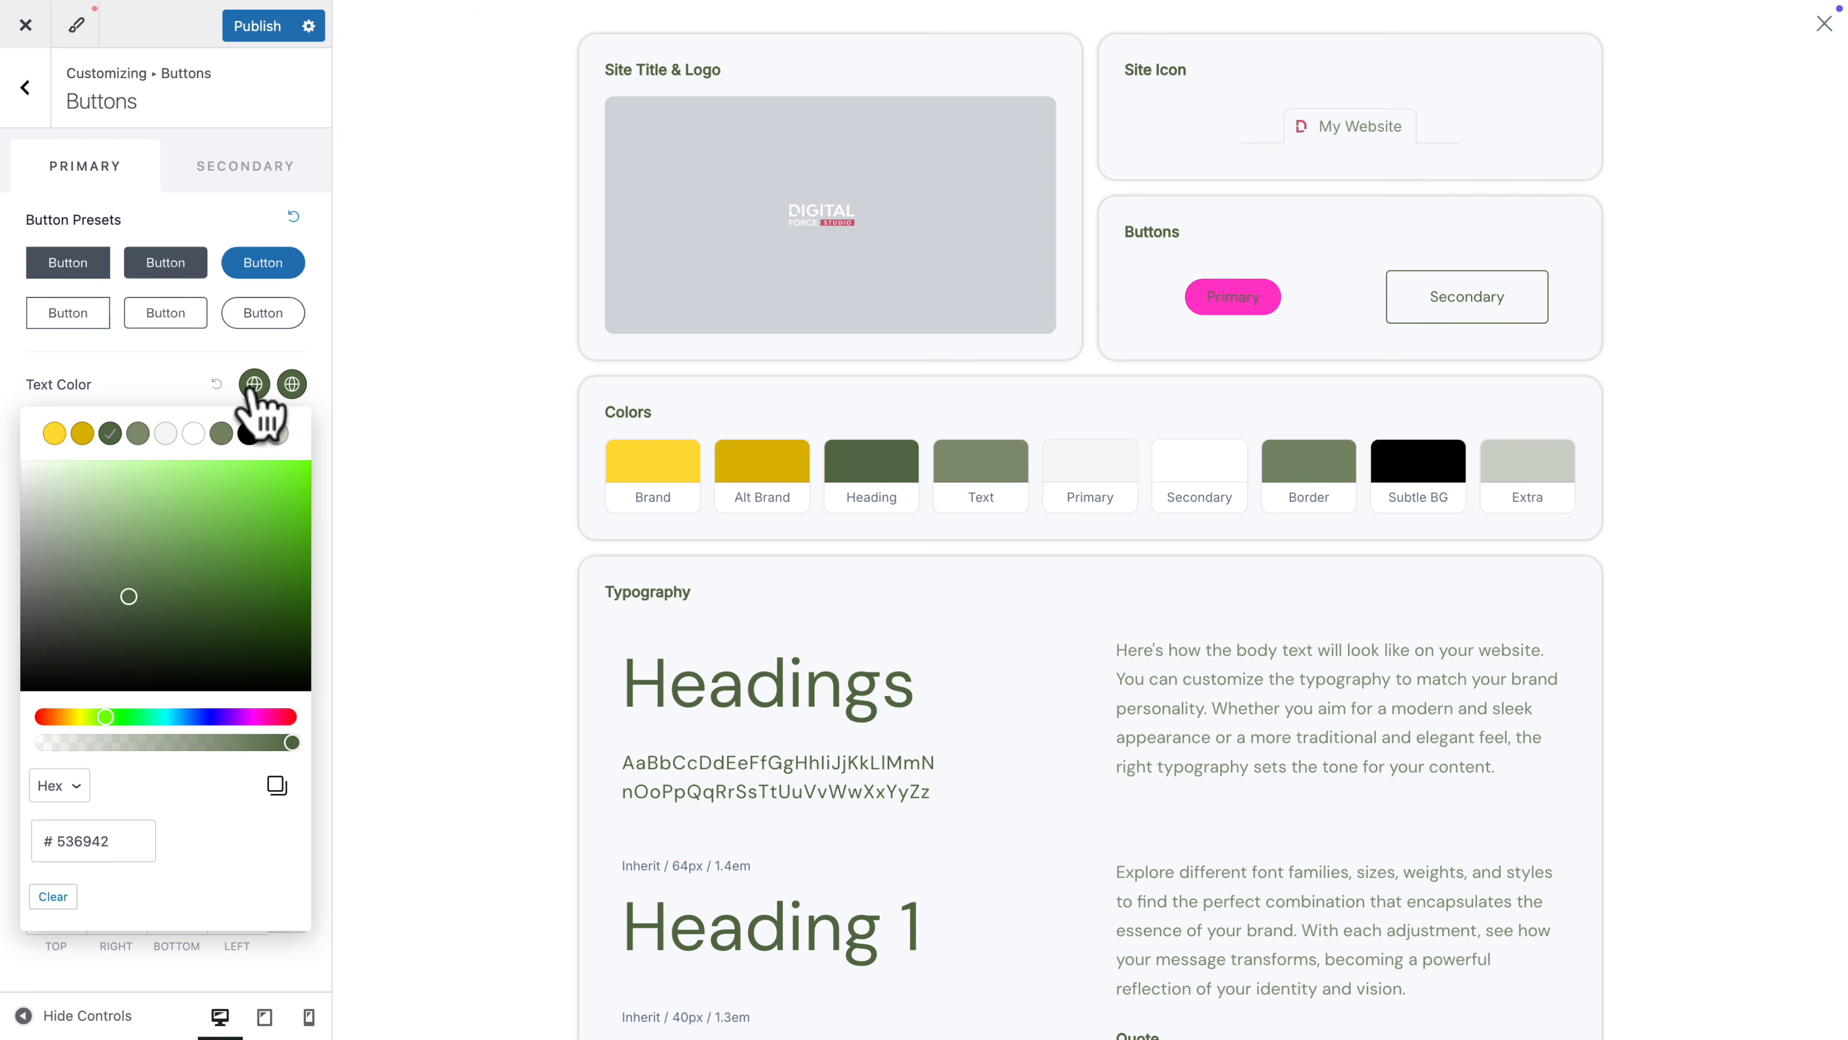
left_click(194, 434)
left_click(185, 376)
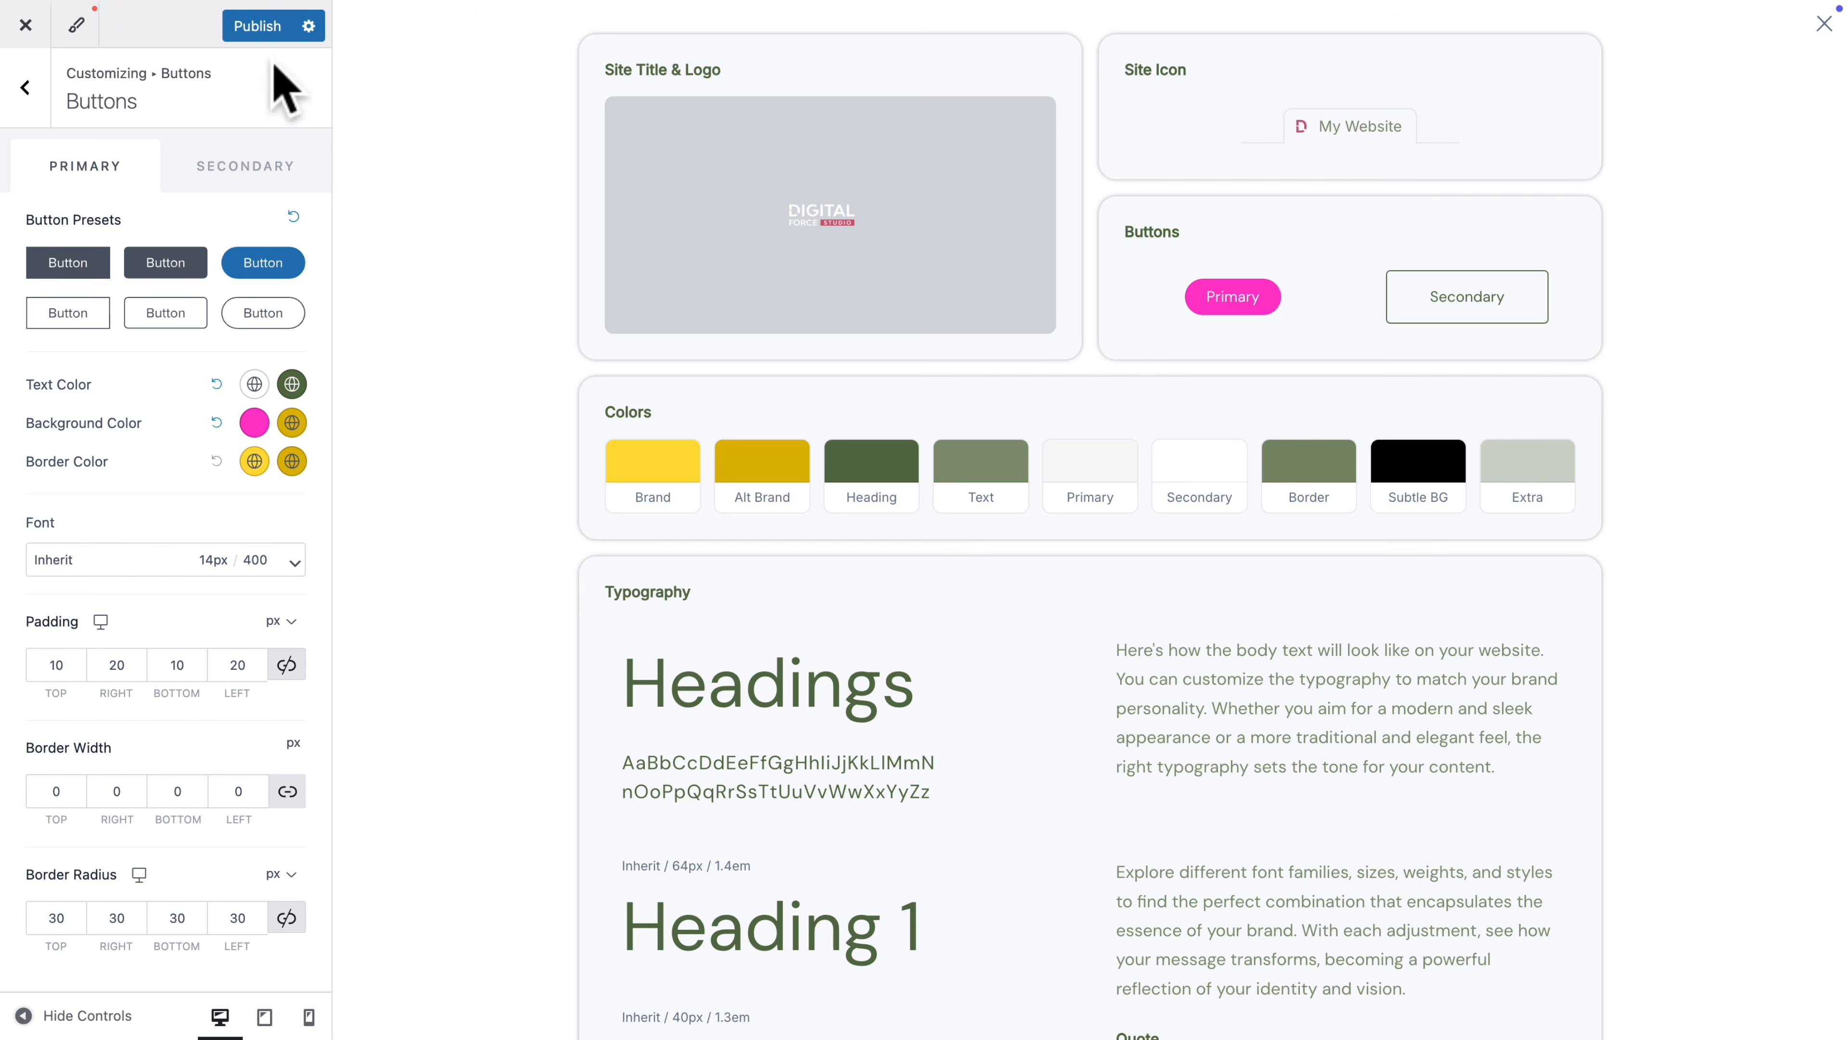
left_click(260, 22)
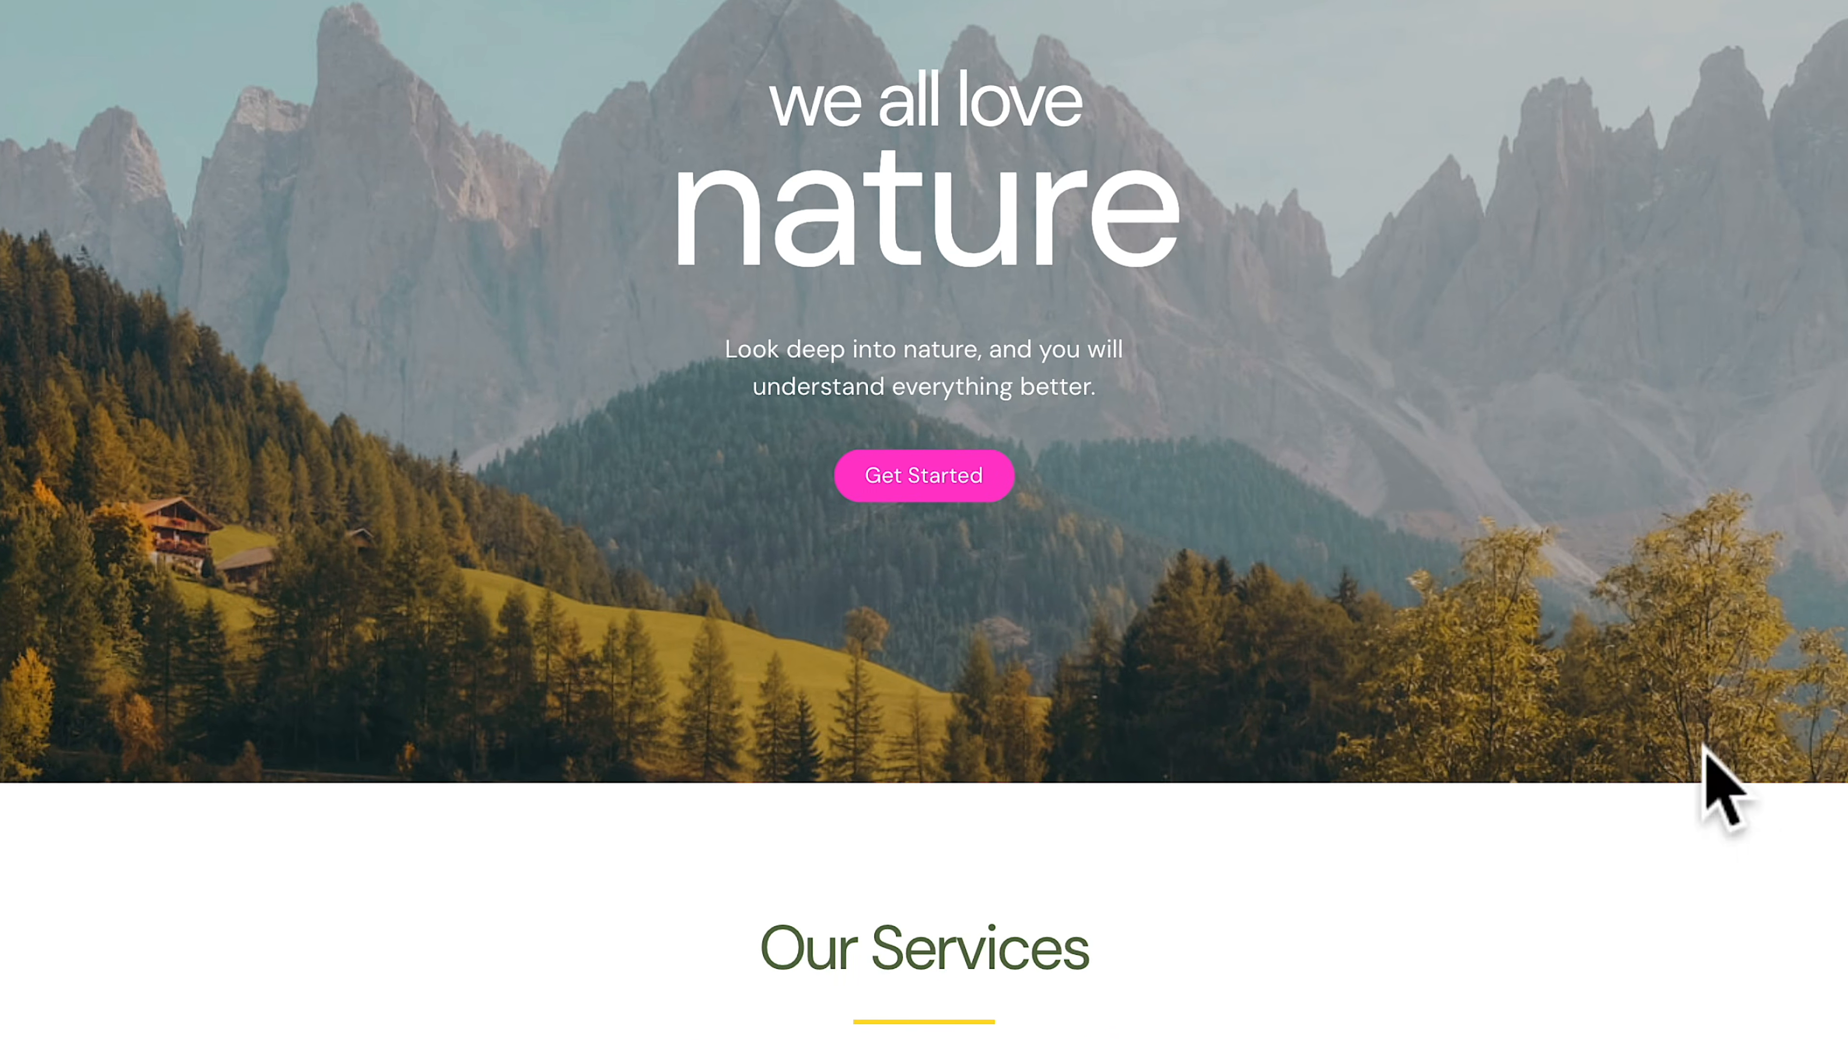
- Look over the button styling down the homepage, and return to the style guide
scroll(924, 520, "down", 4)
scroll(1112, 956, "down", 15)
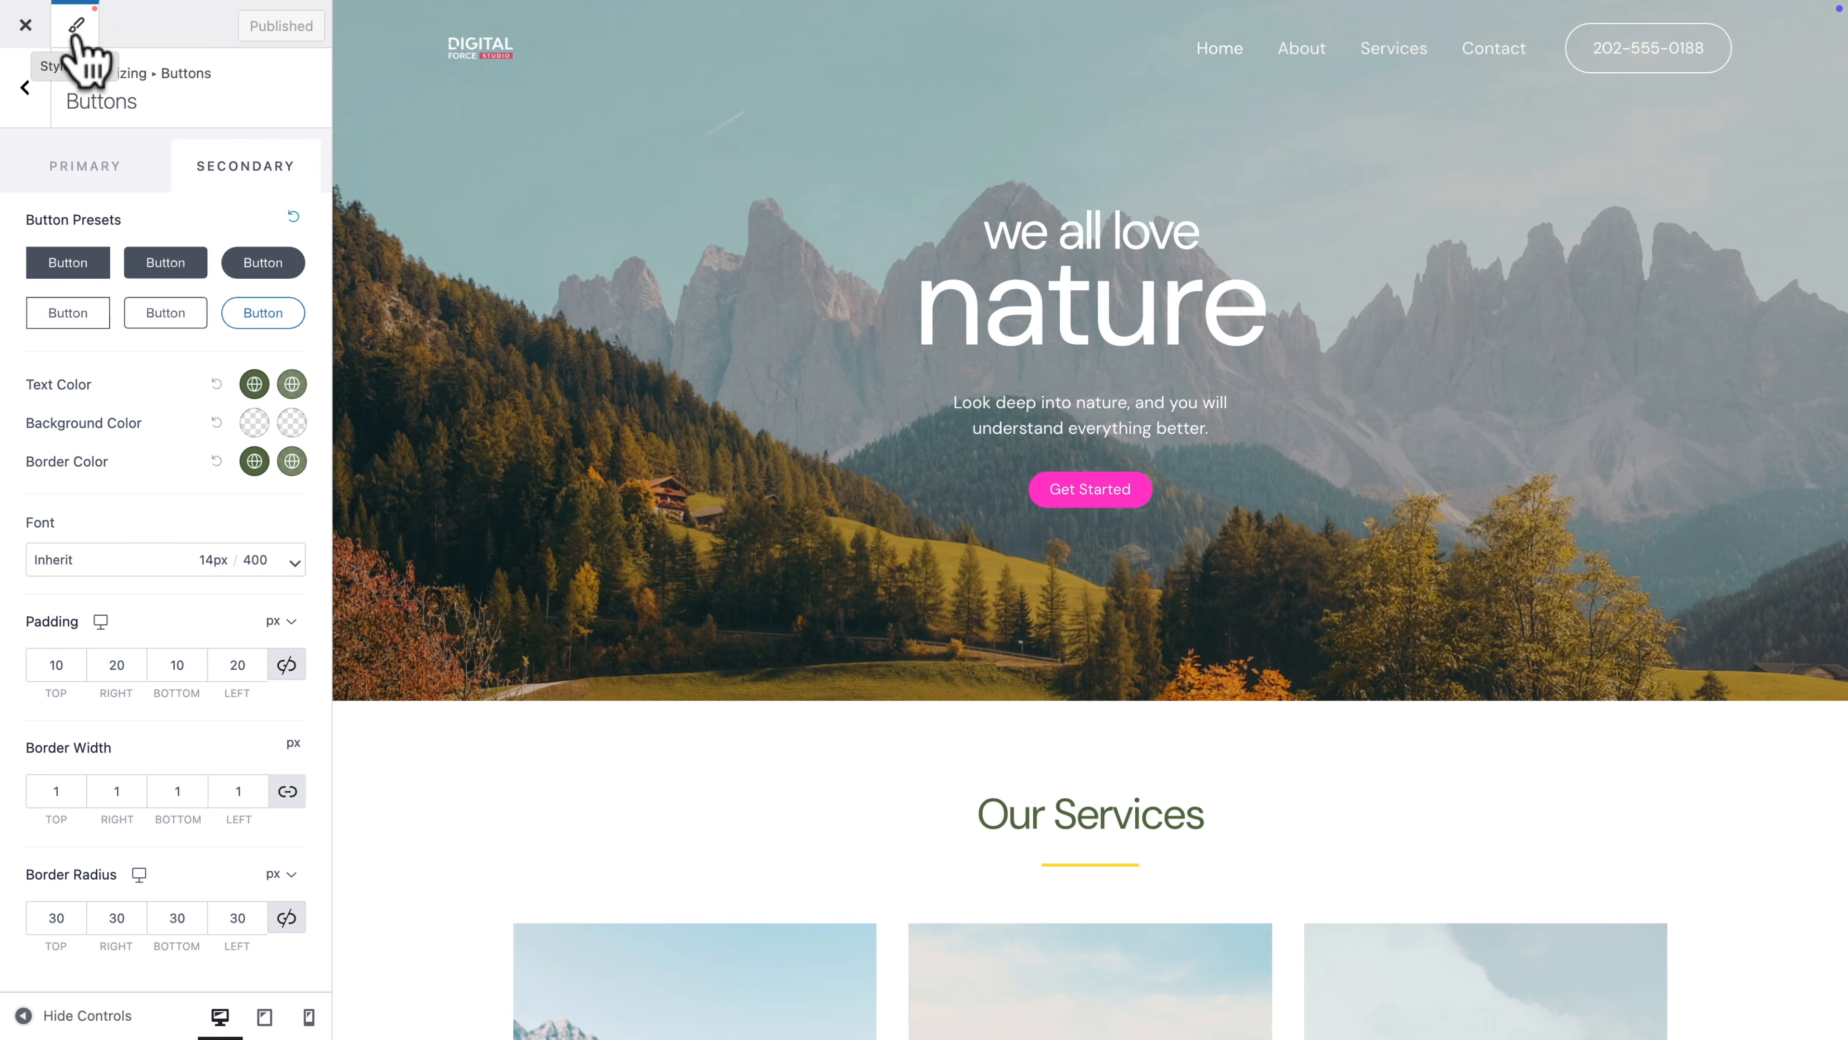
left_click(75, 31)
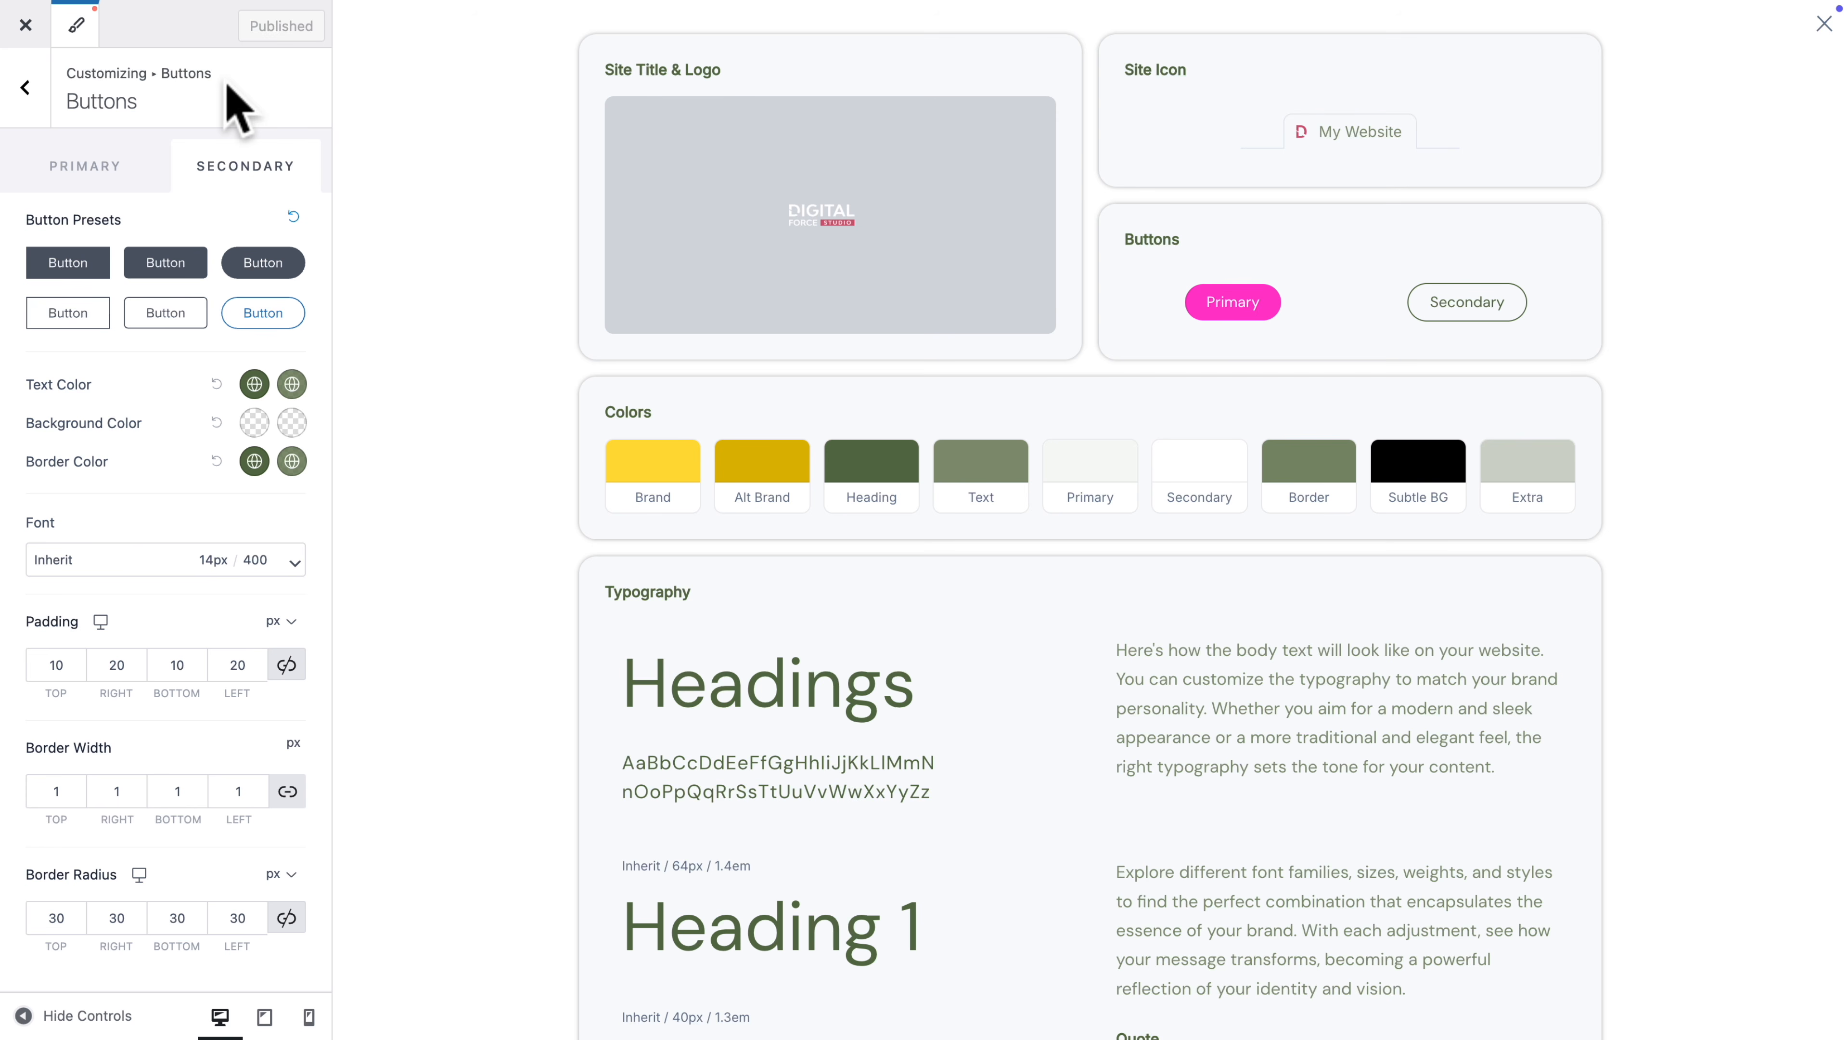
- Try the Dark global palette on the homepage, and restore the Default palette before returning to the style guide
left_click(634, 472)
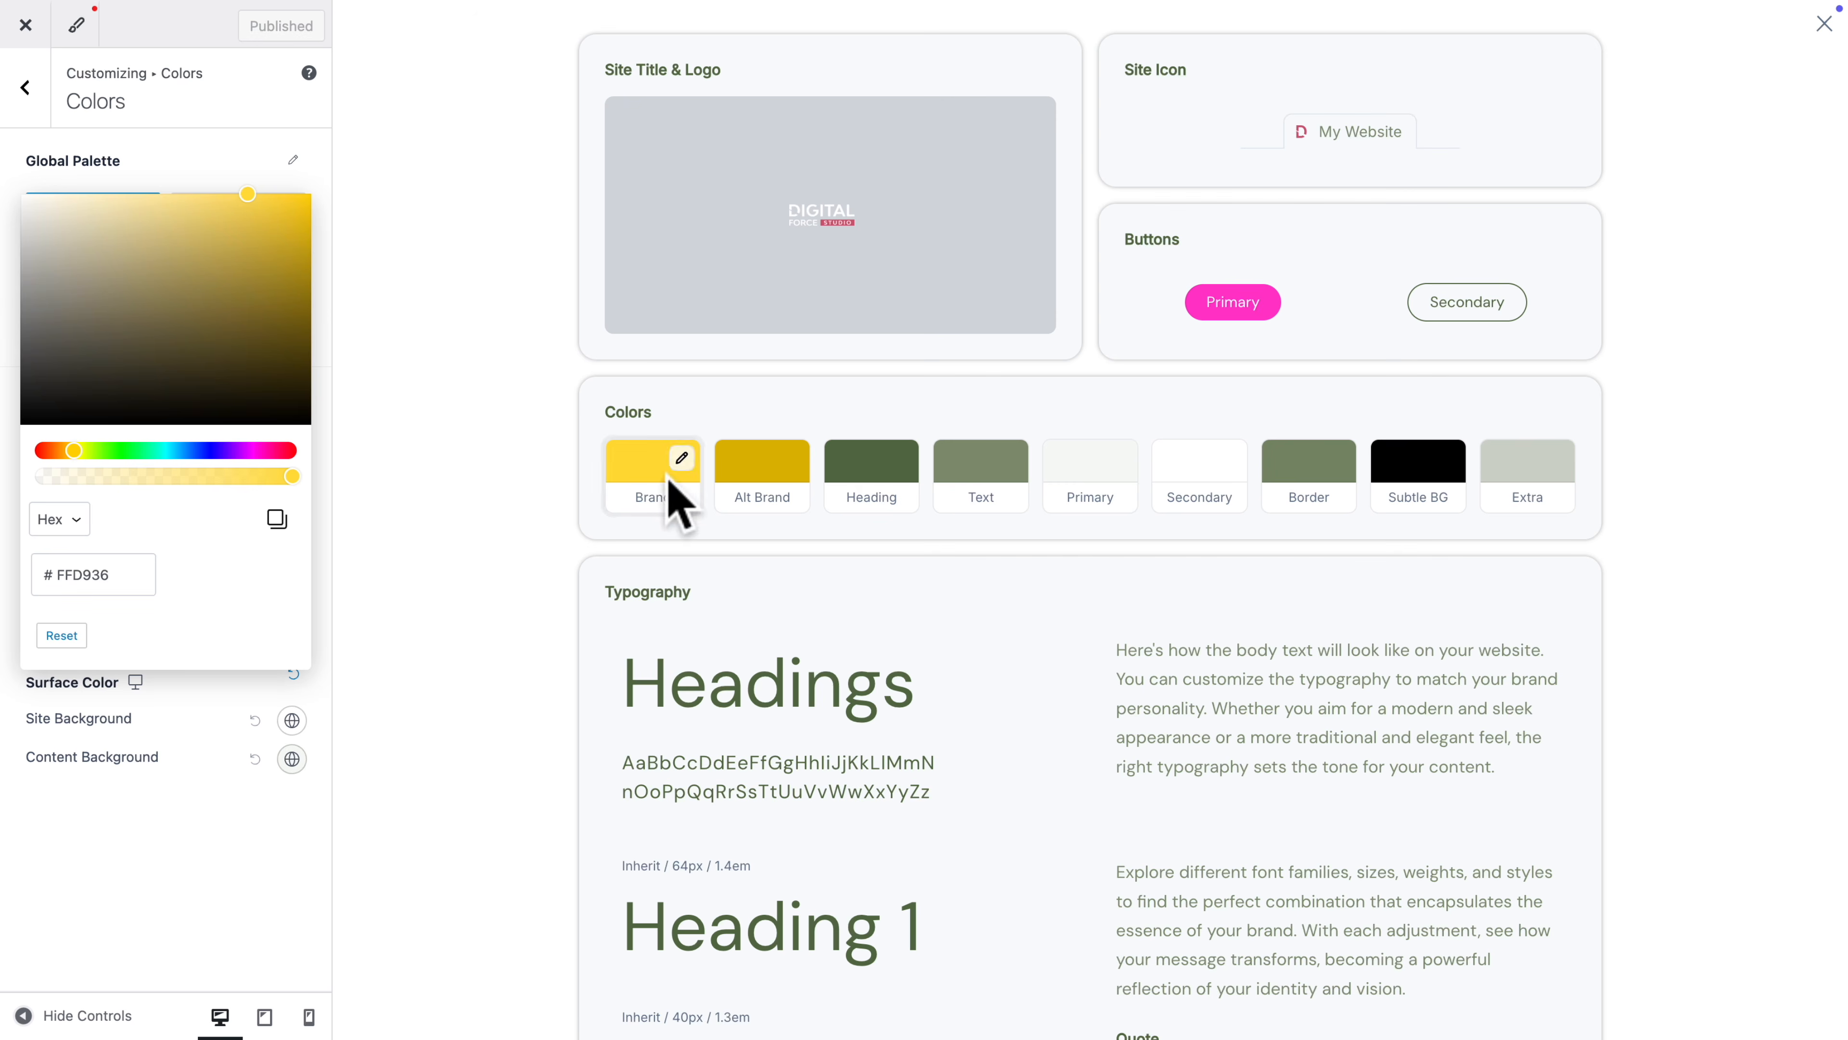
left_click(210, 158)
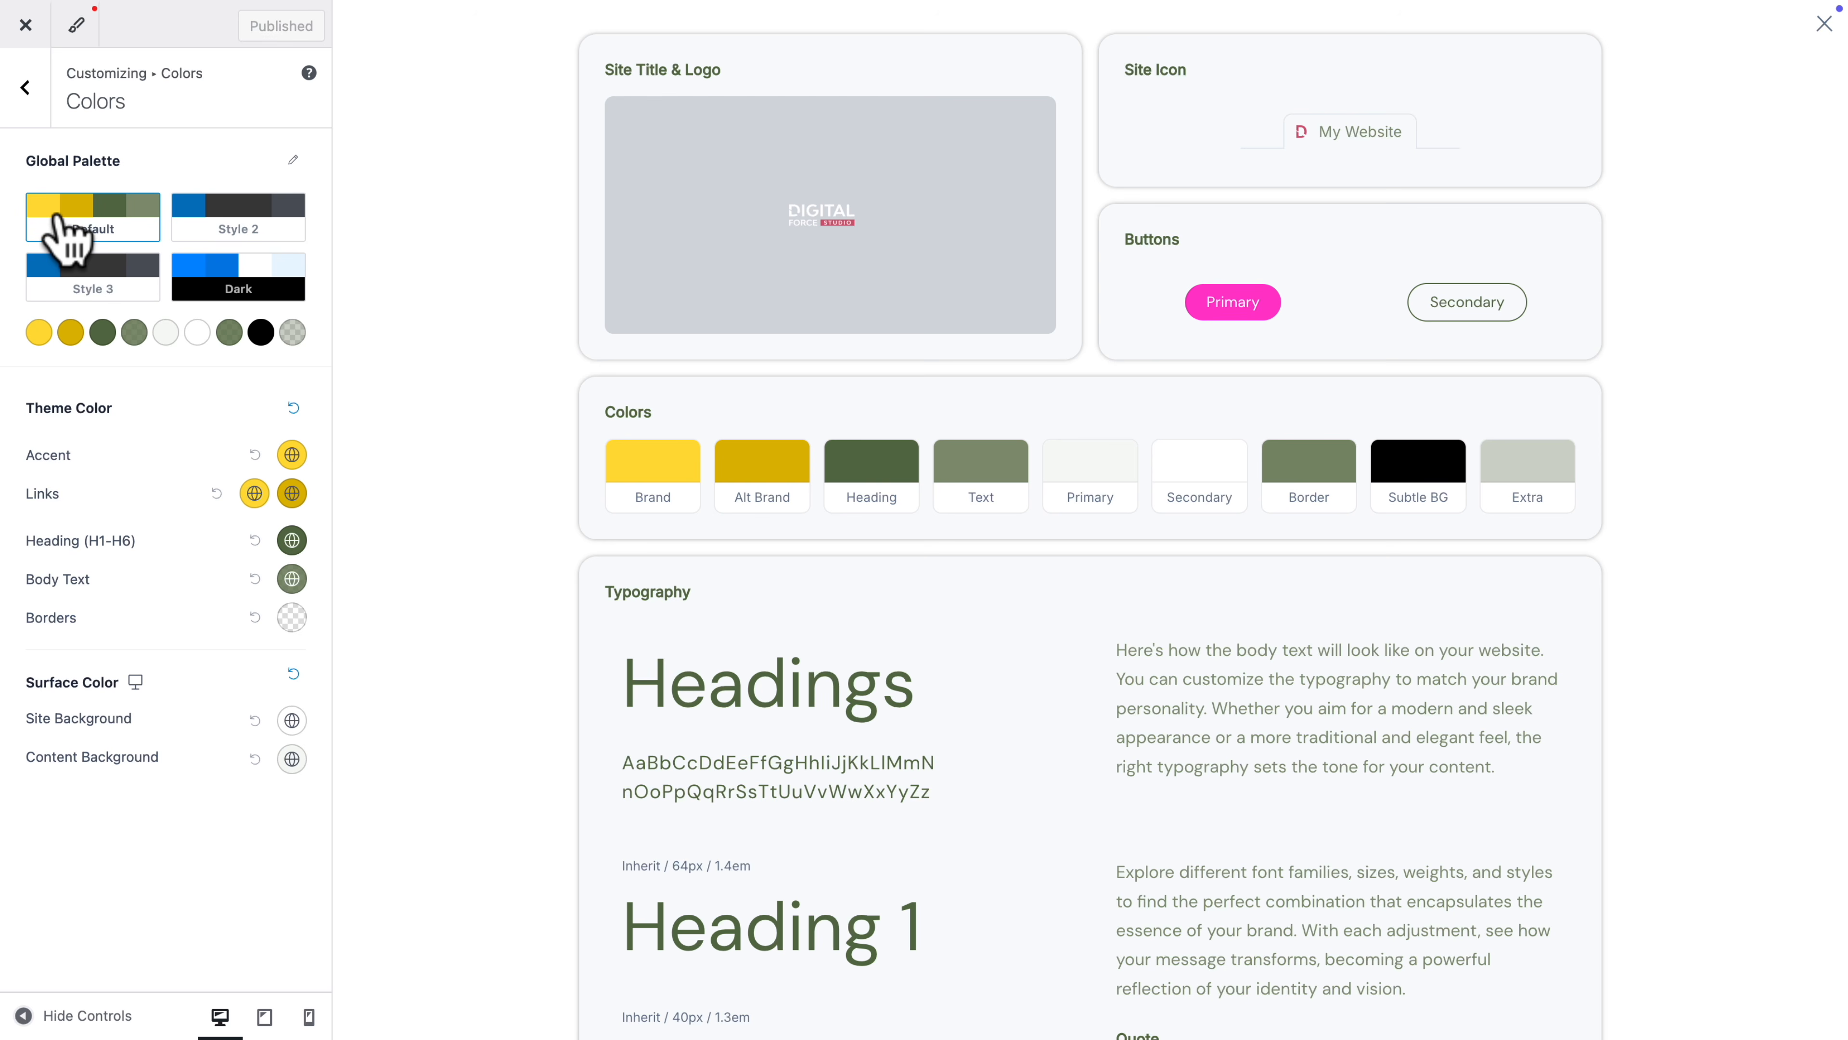
left_click(218, 292)
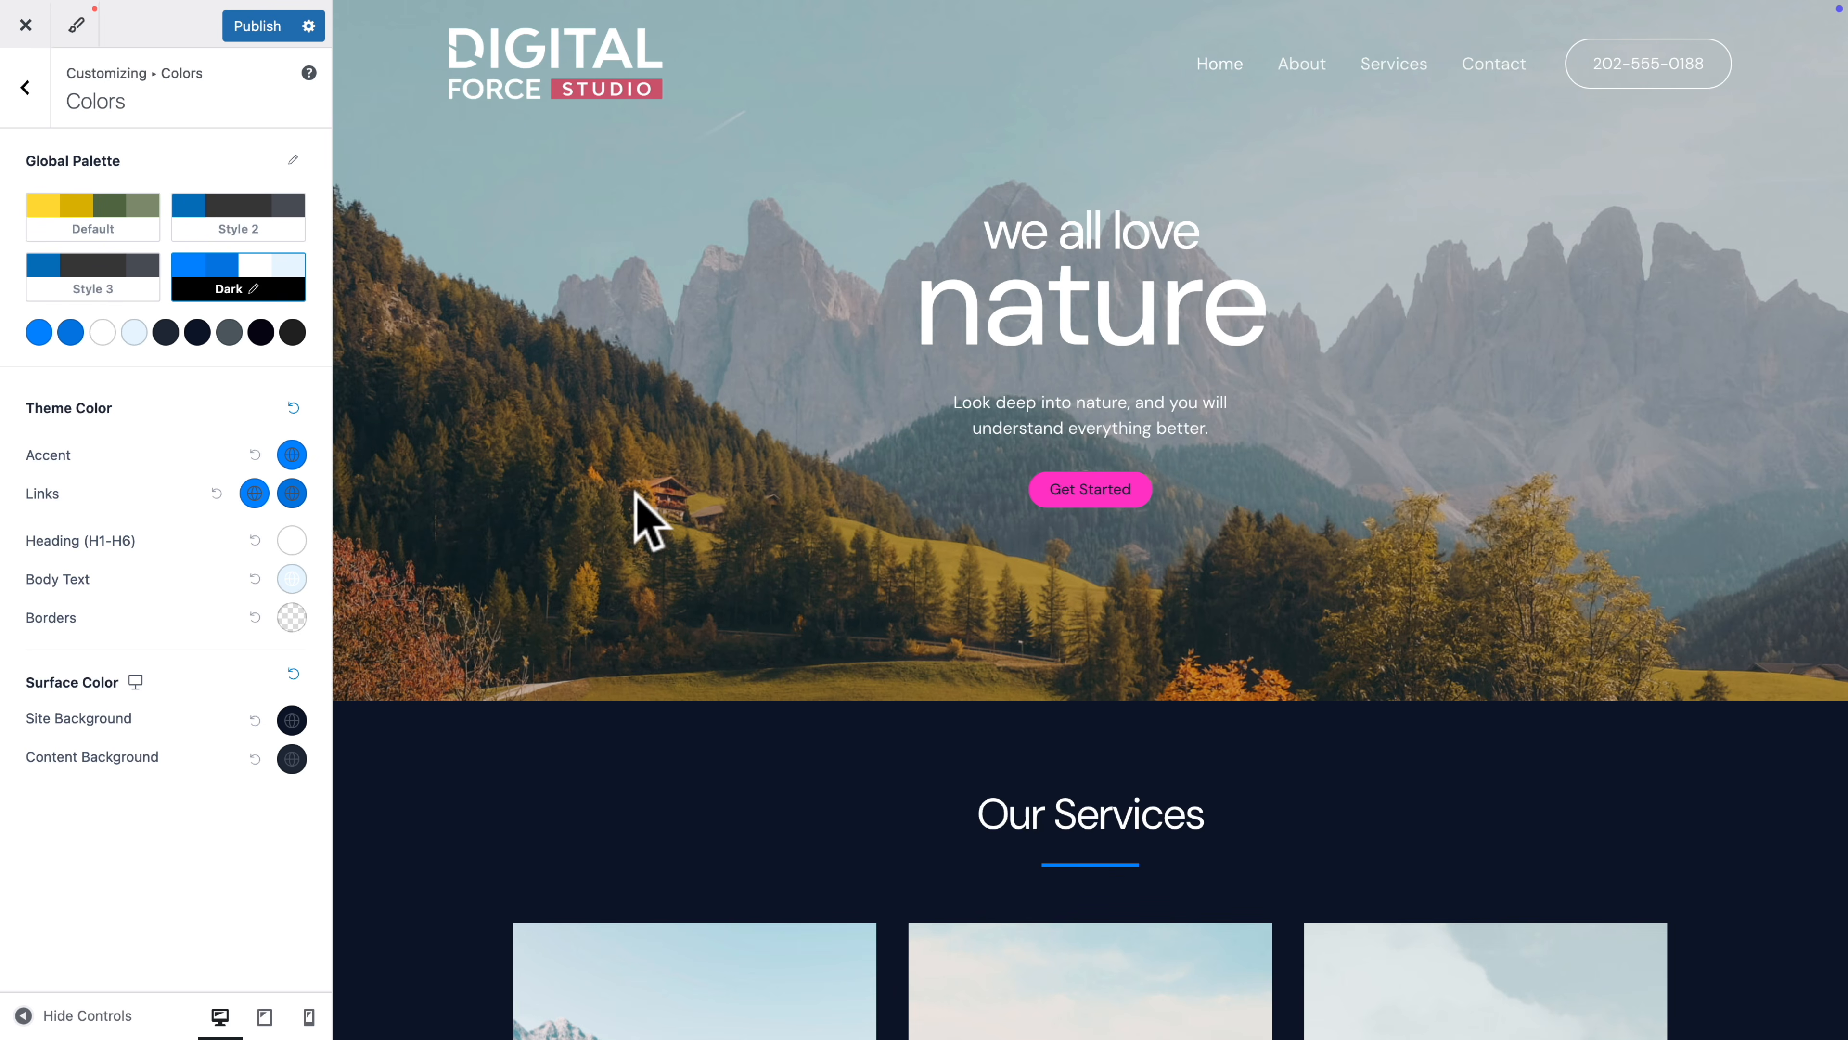
scroll(770, 632, "down", 15)
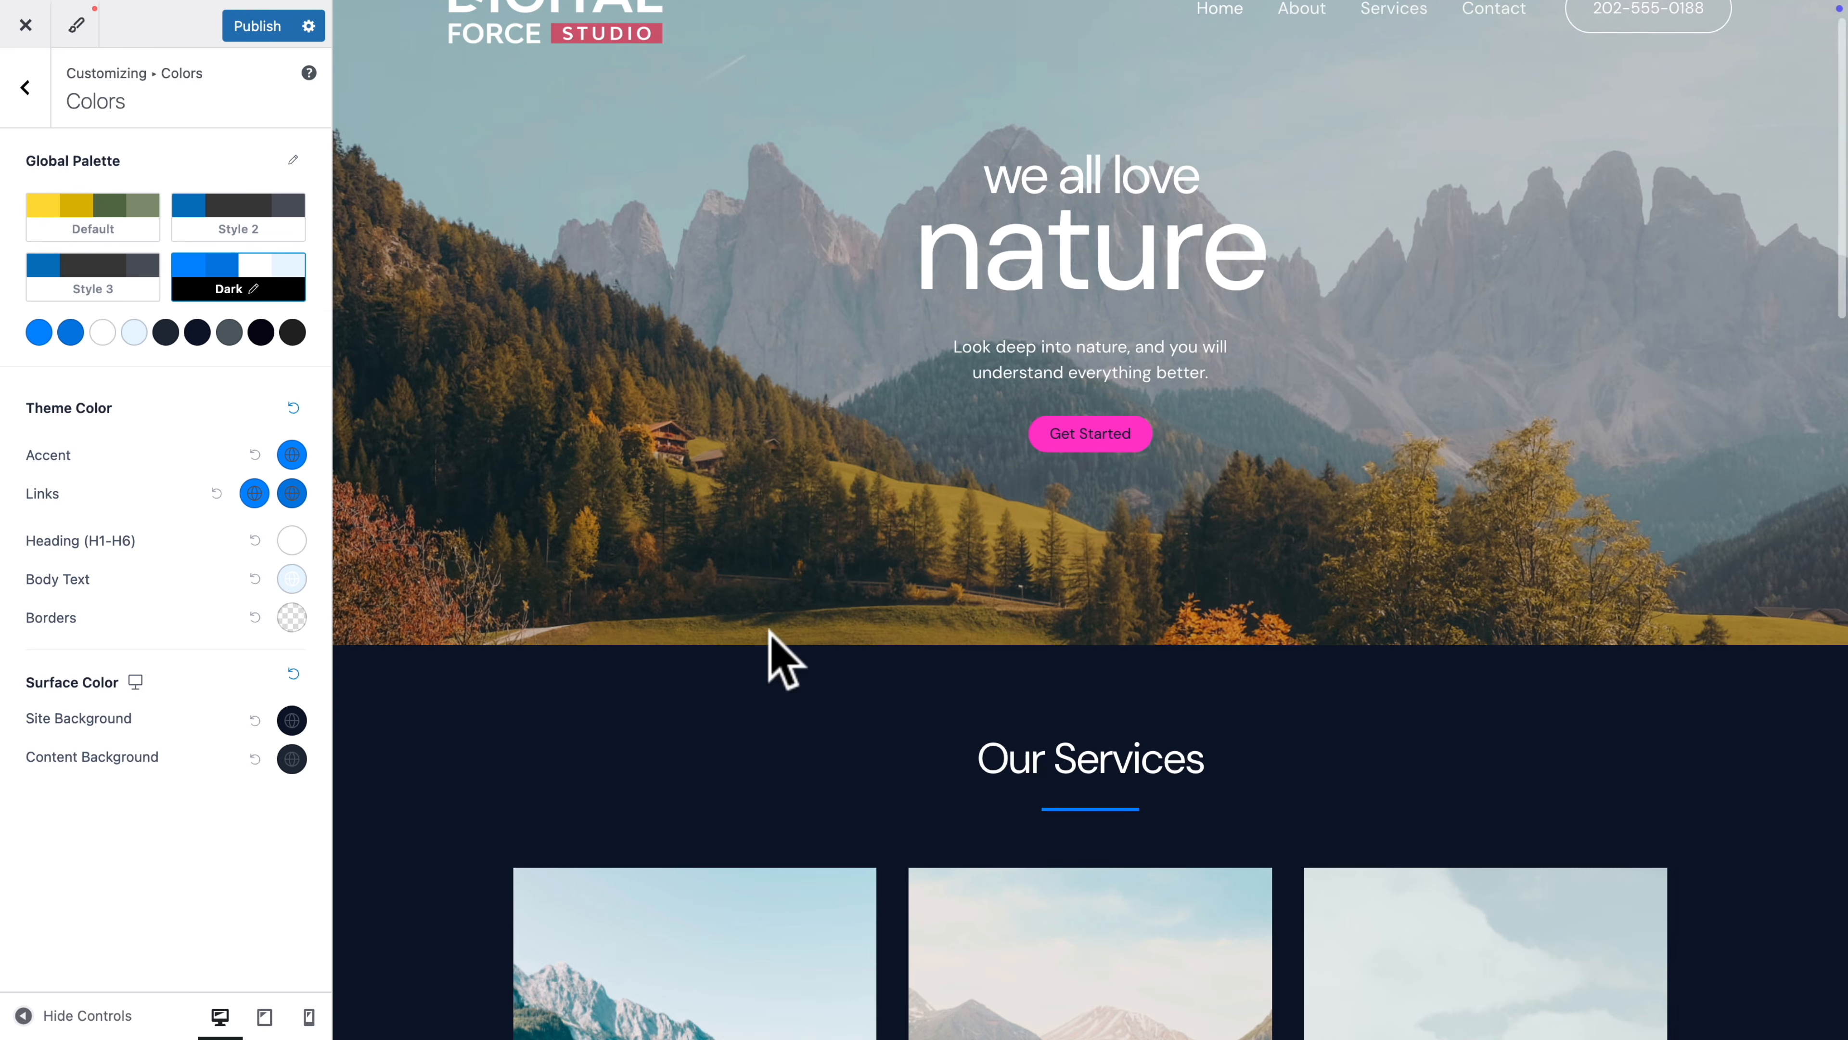
scroll(770, 632, "down", 12)
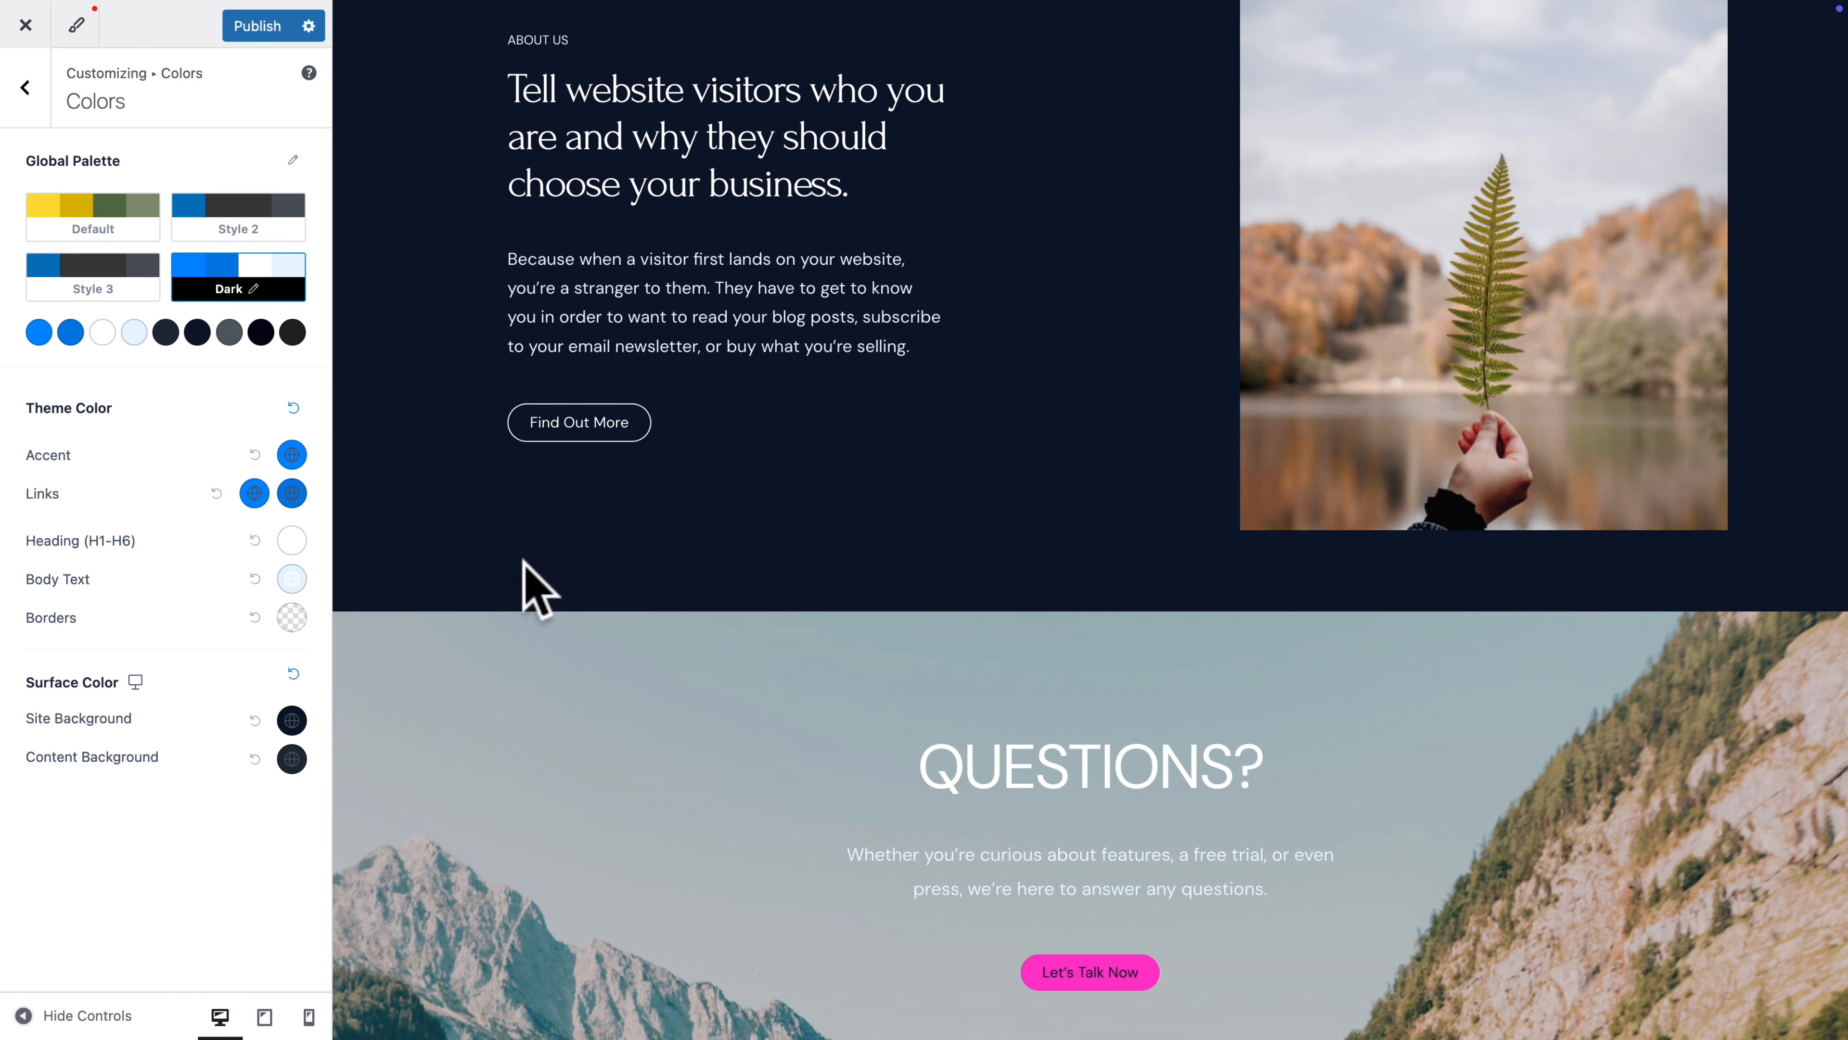
left_click(38, 335)
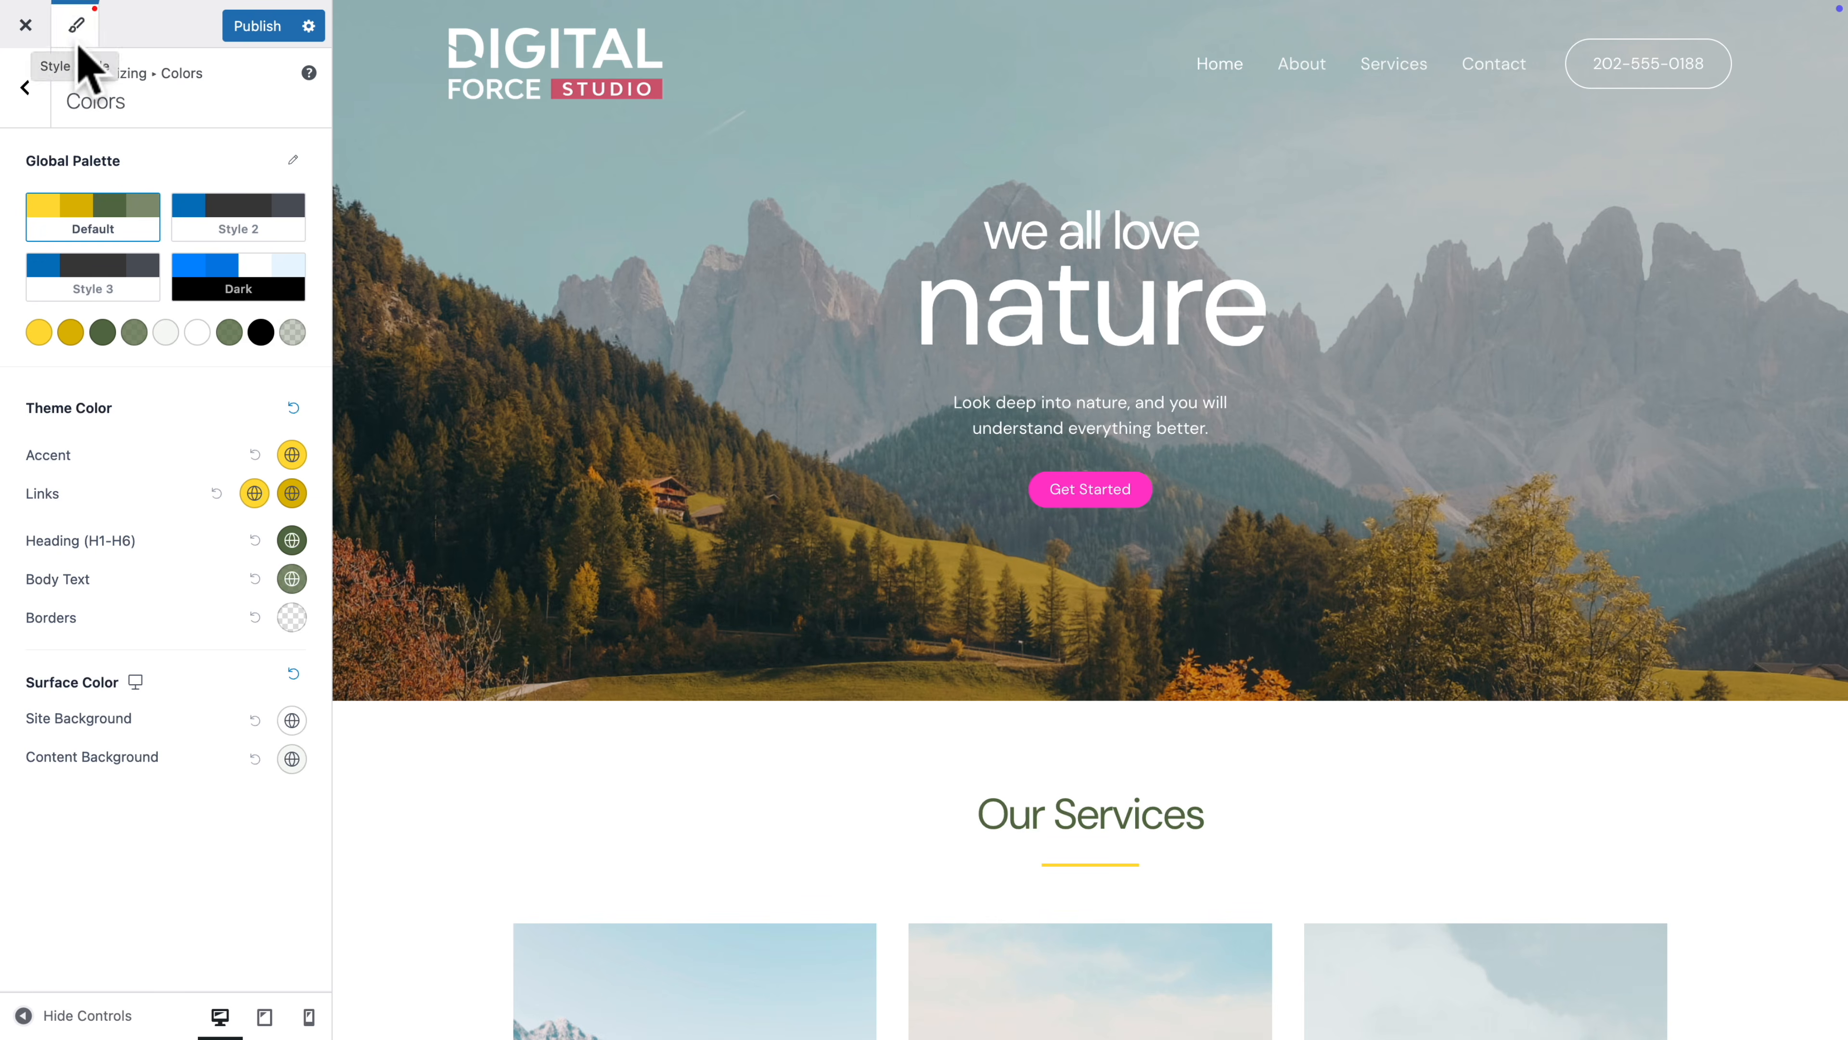
left_click(79, 42)
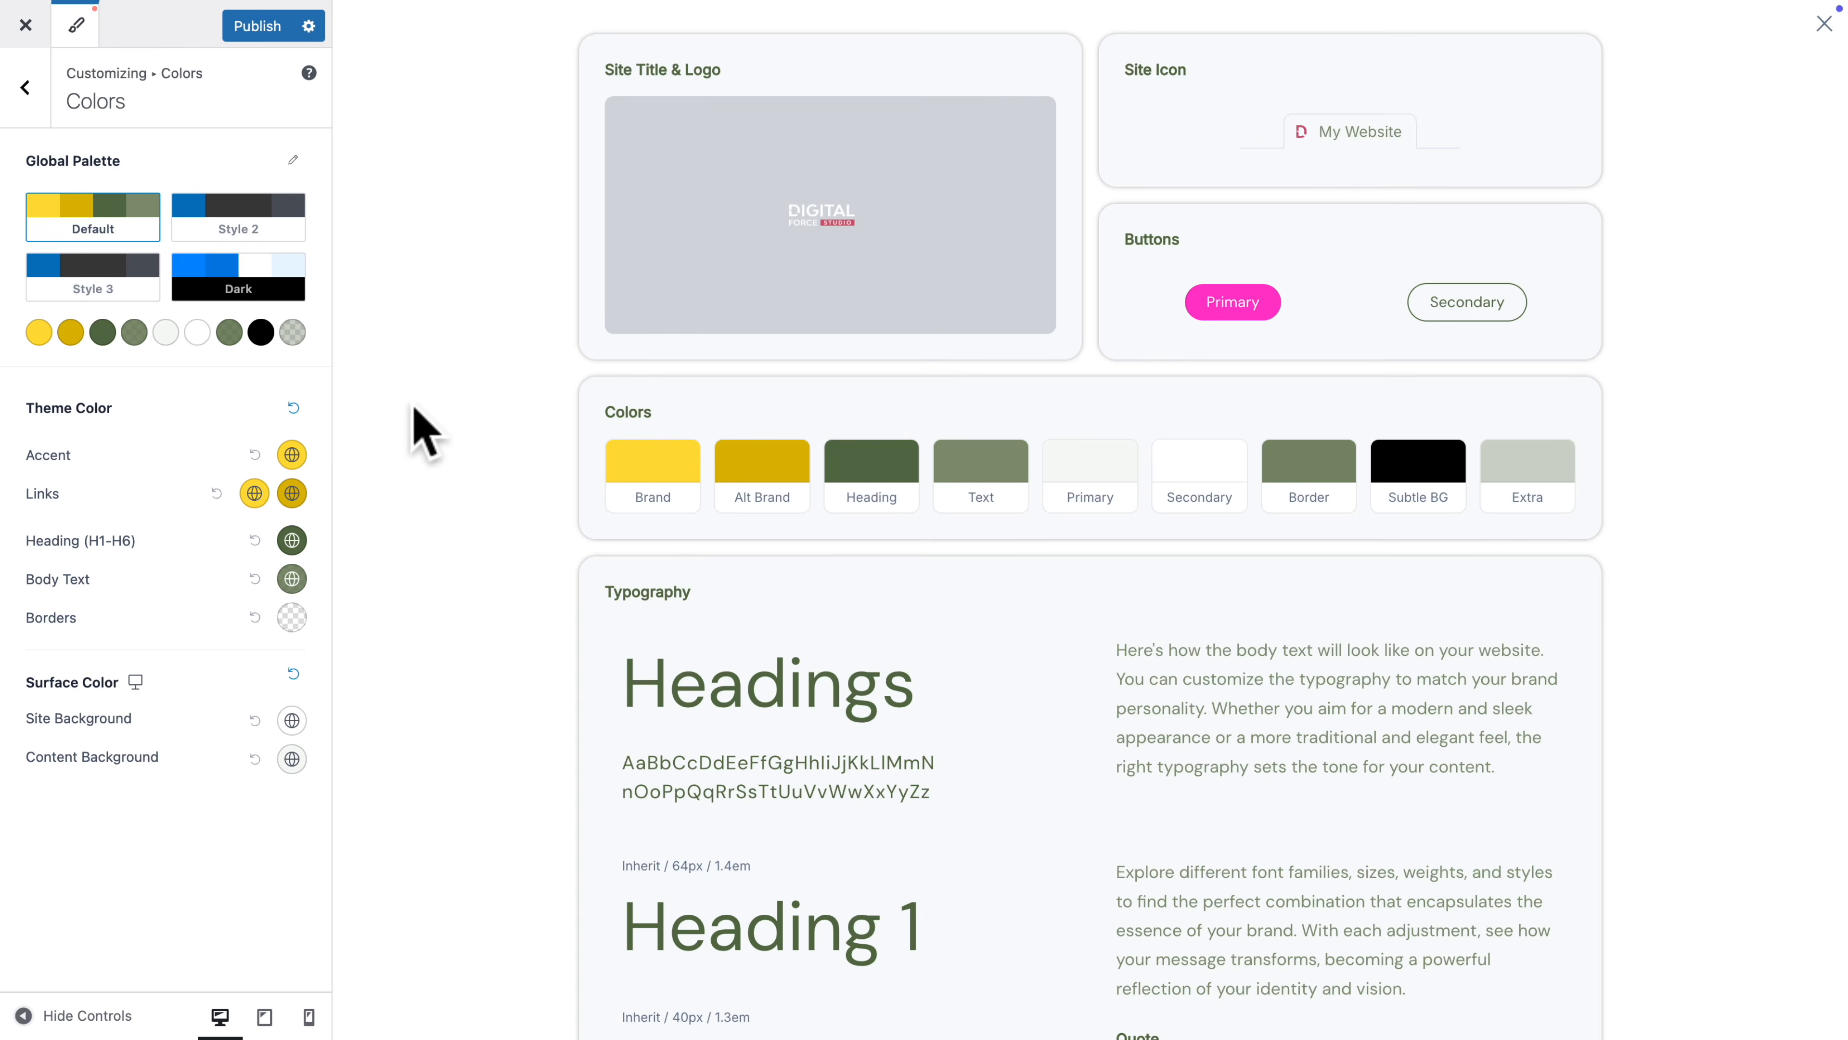
- From the style guide's Typography section, set the headings font family to Poppins
scroll(415, 422, "down", 5)
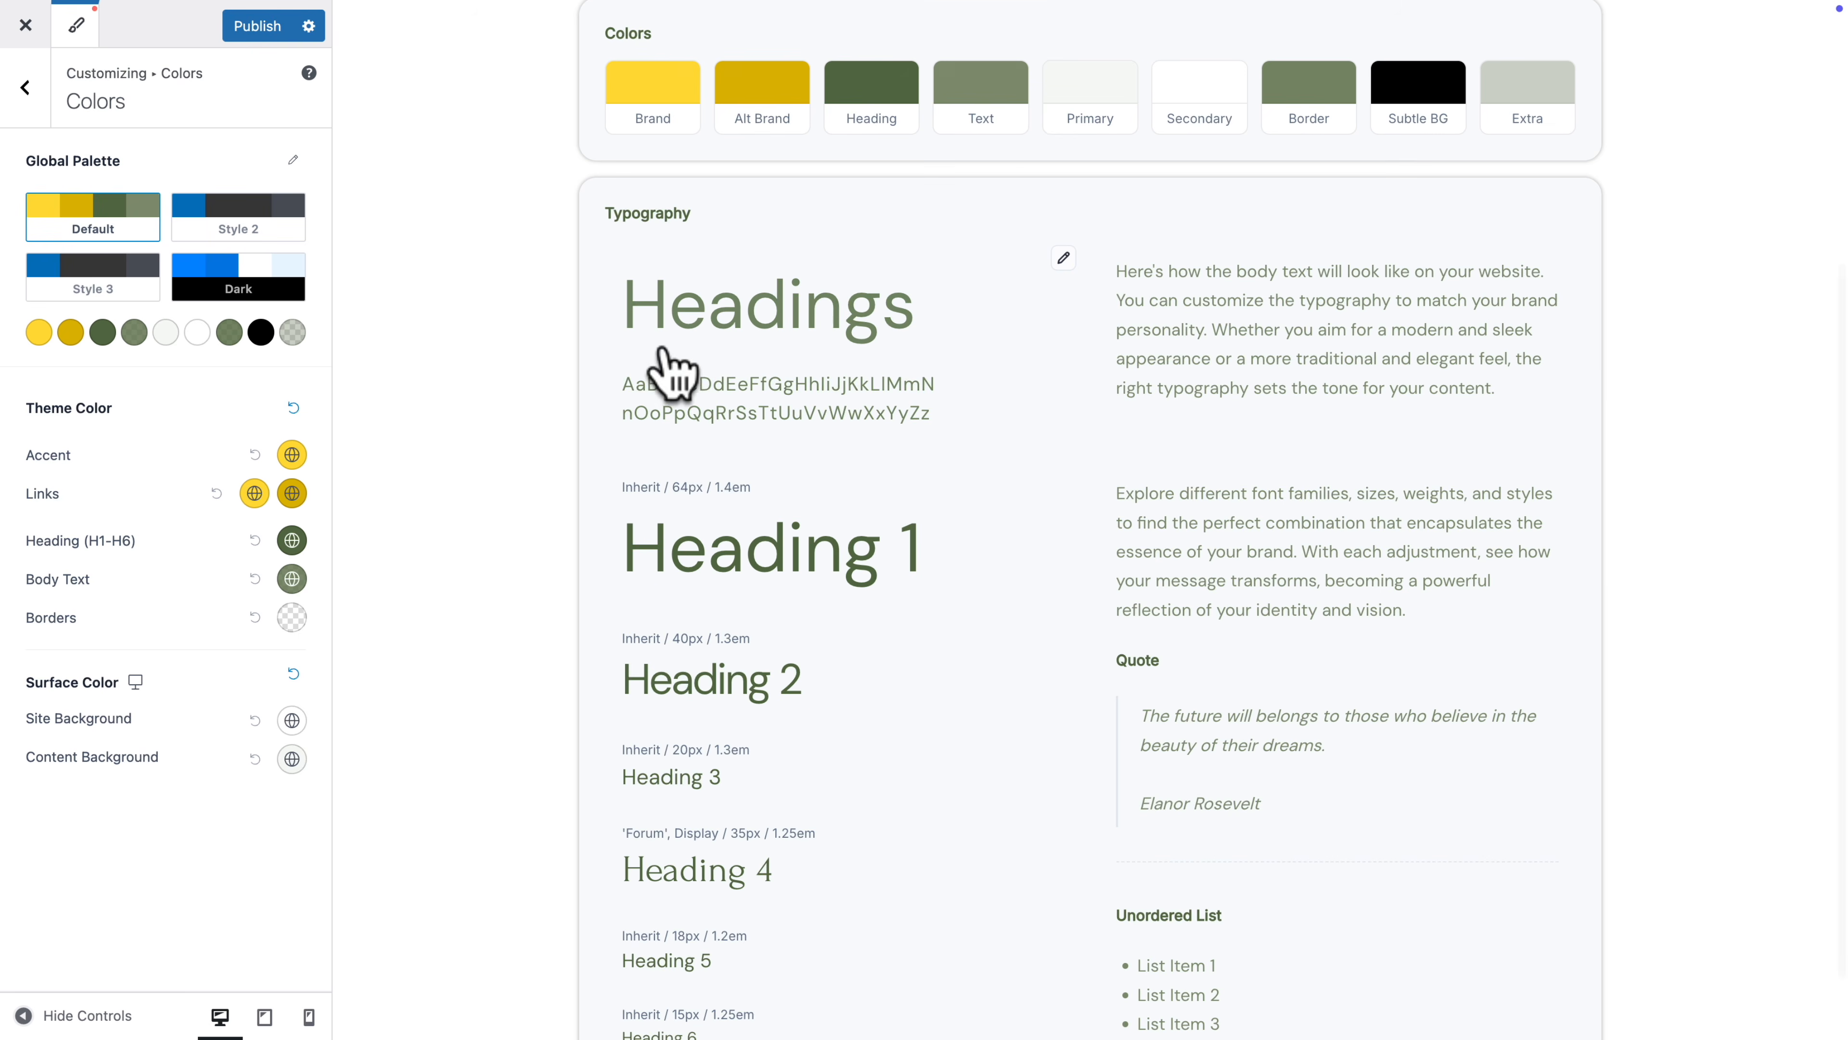
mouse_move(752, 323)
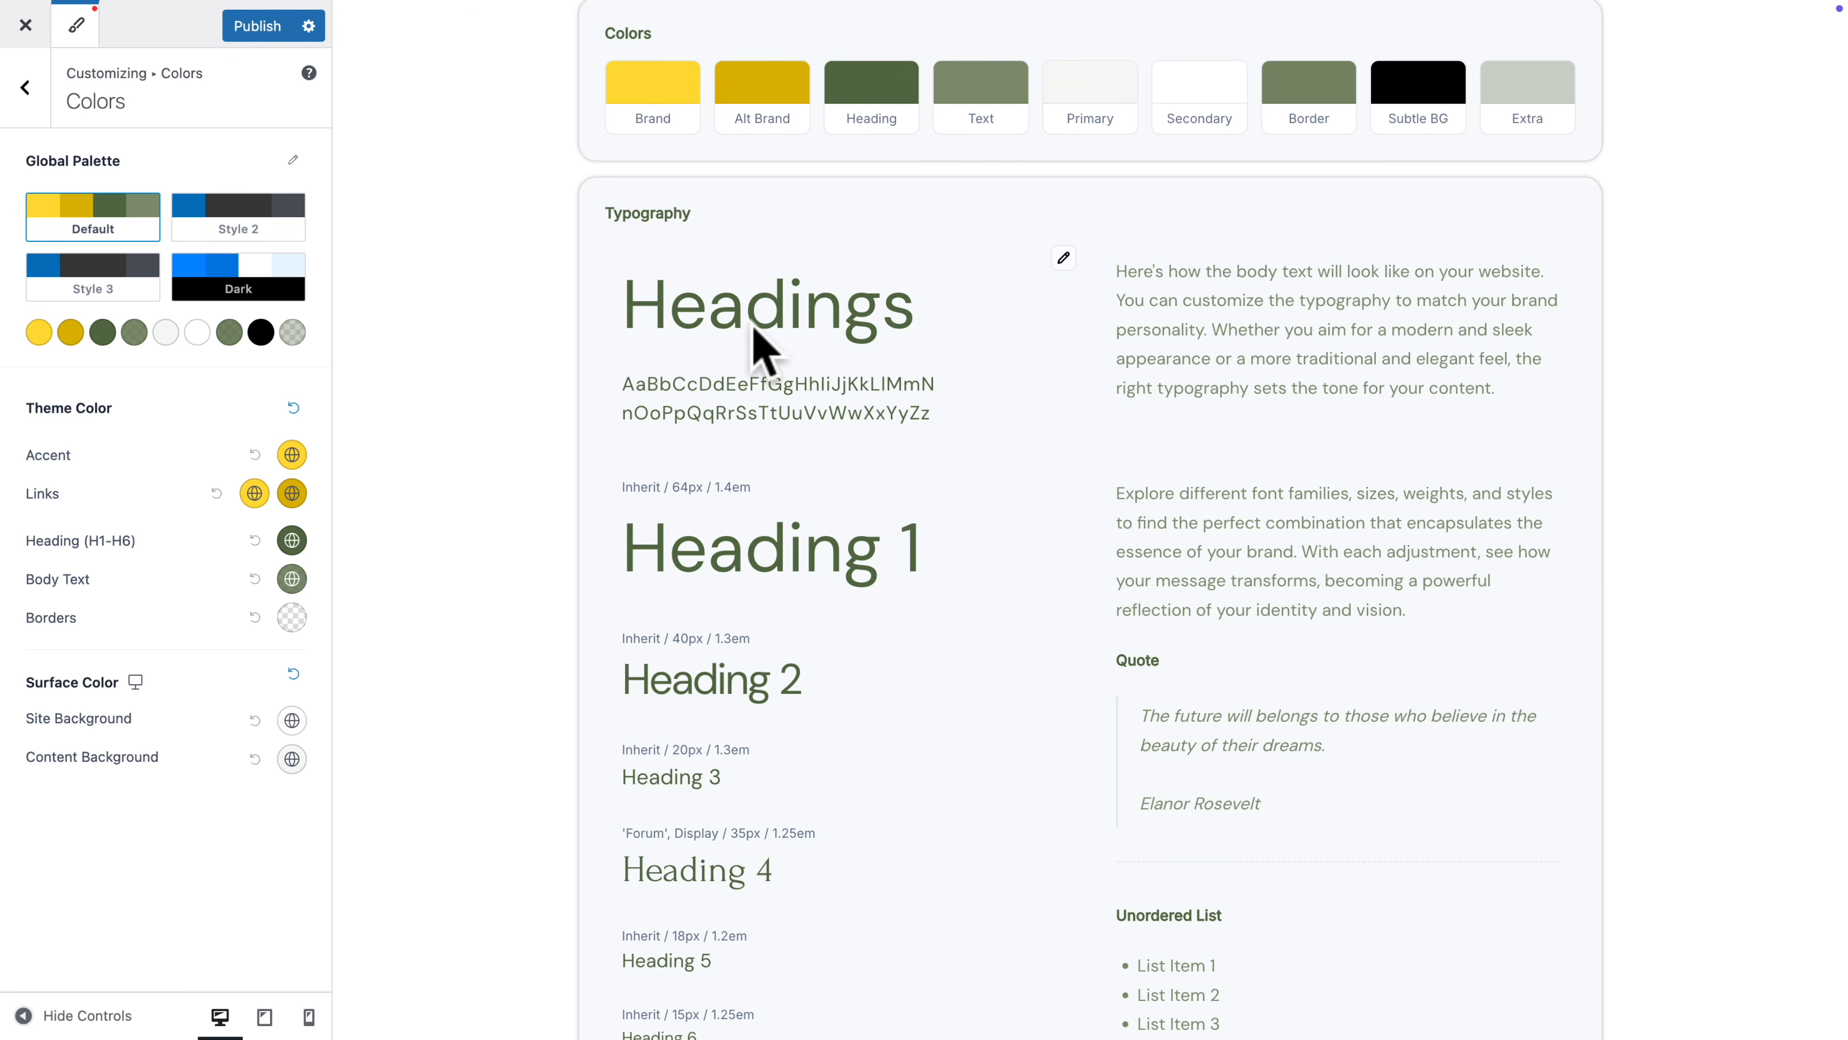
left_click(1061, 259)
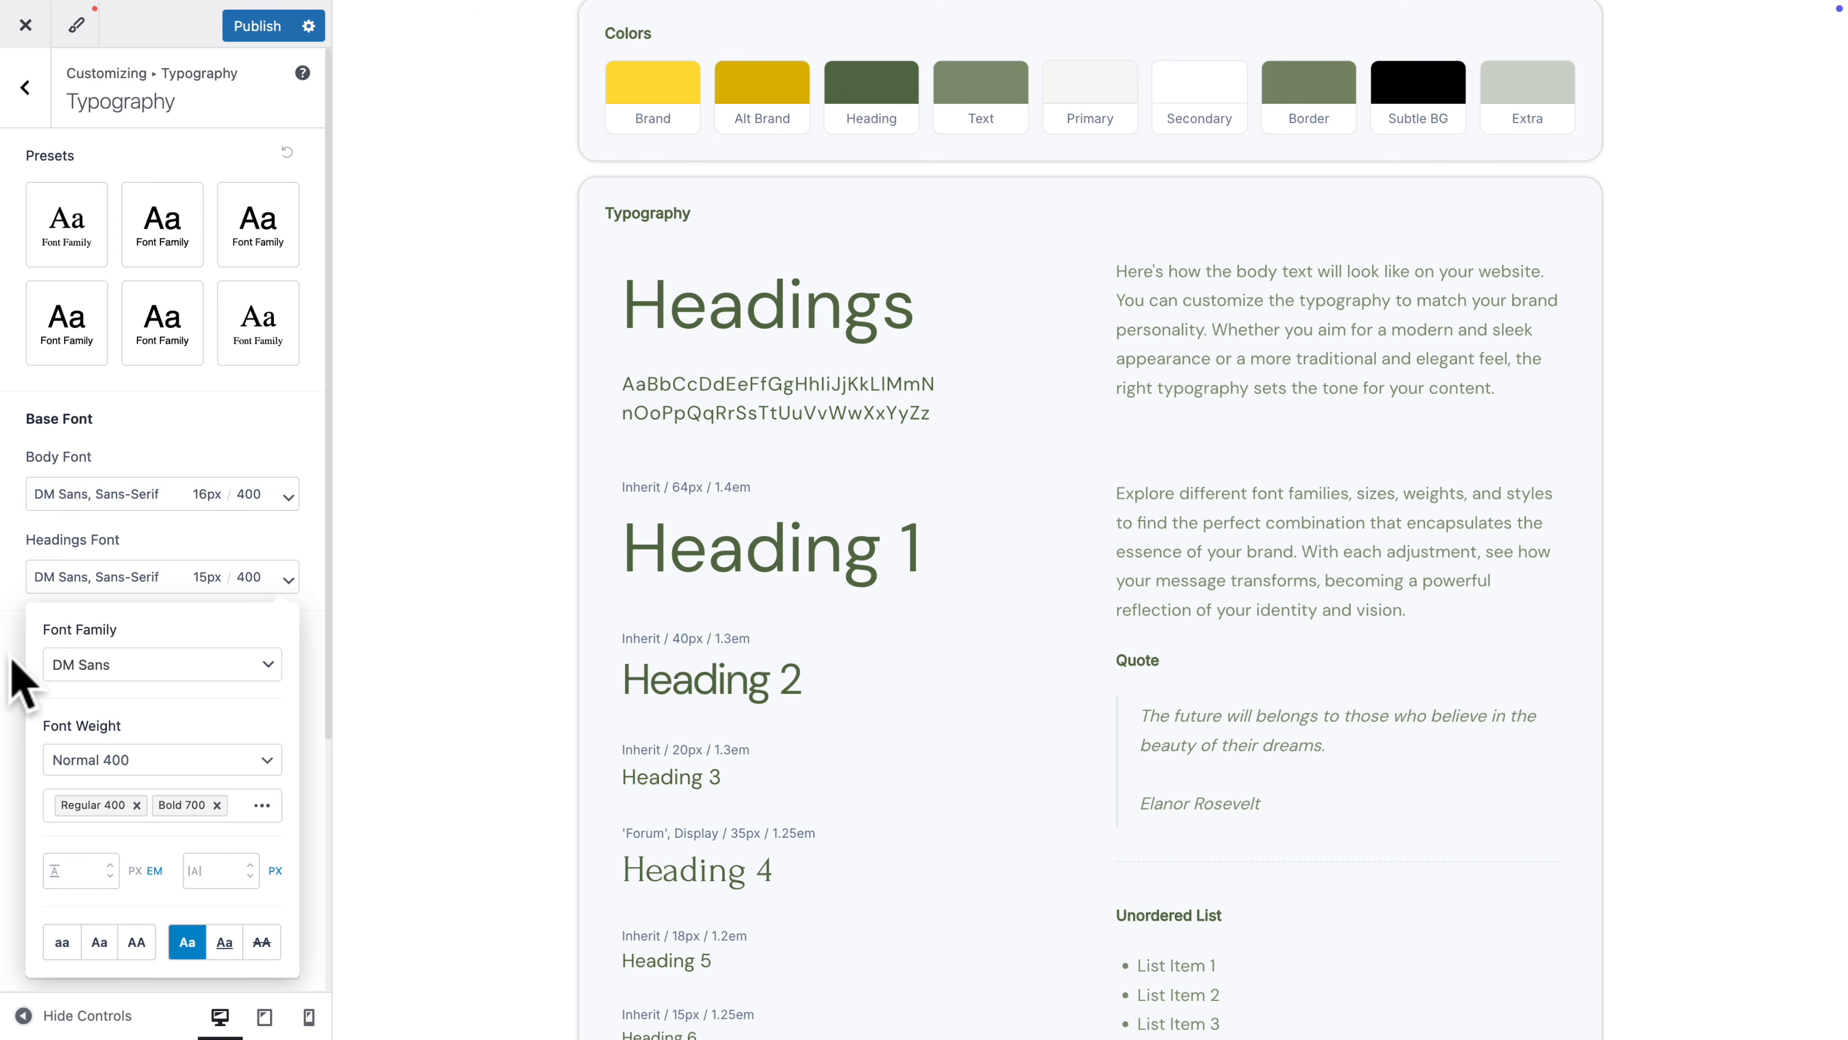
left_click(80, 675)
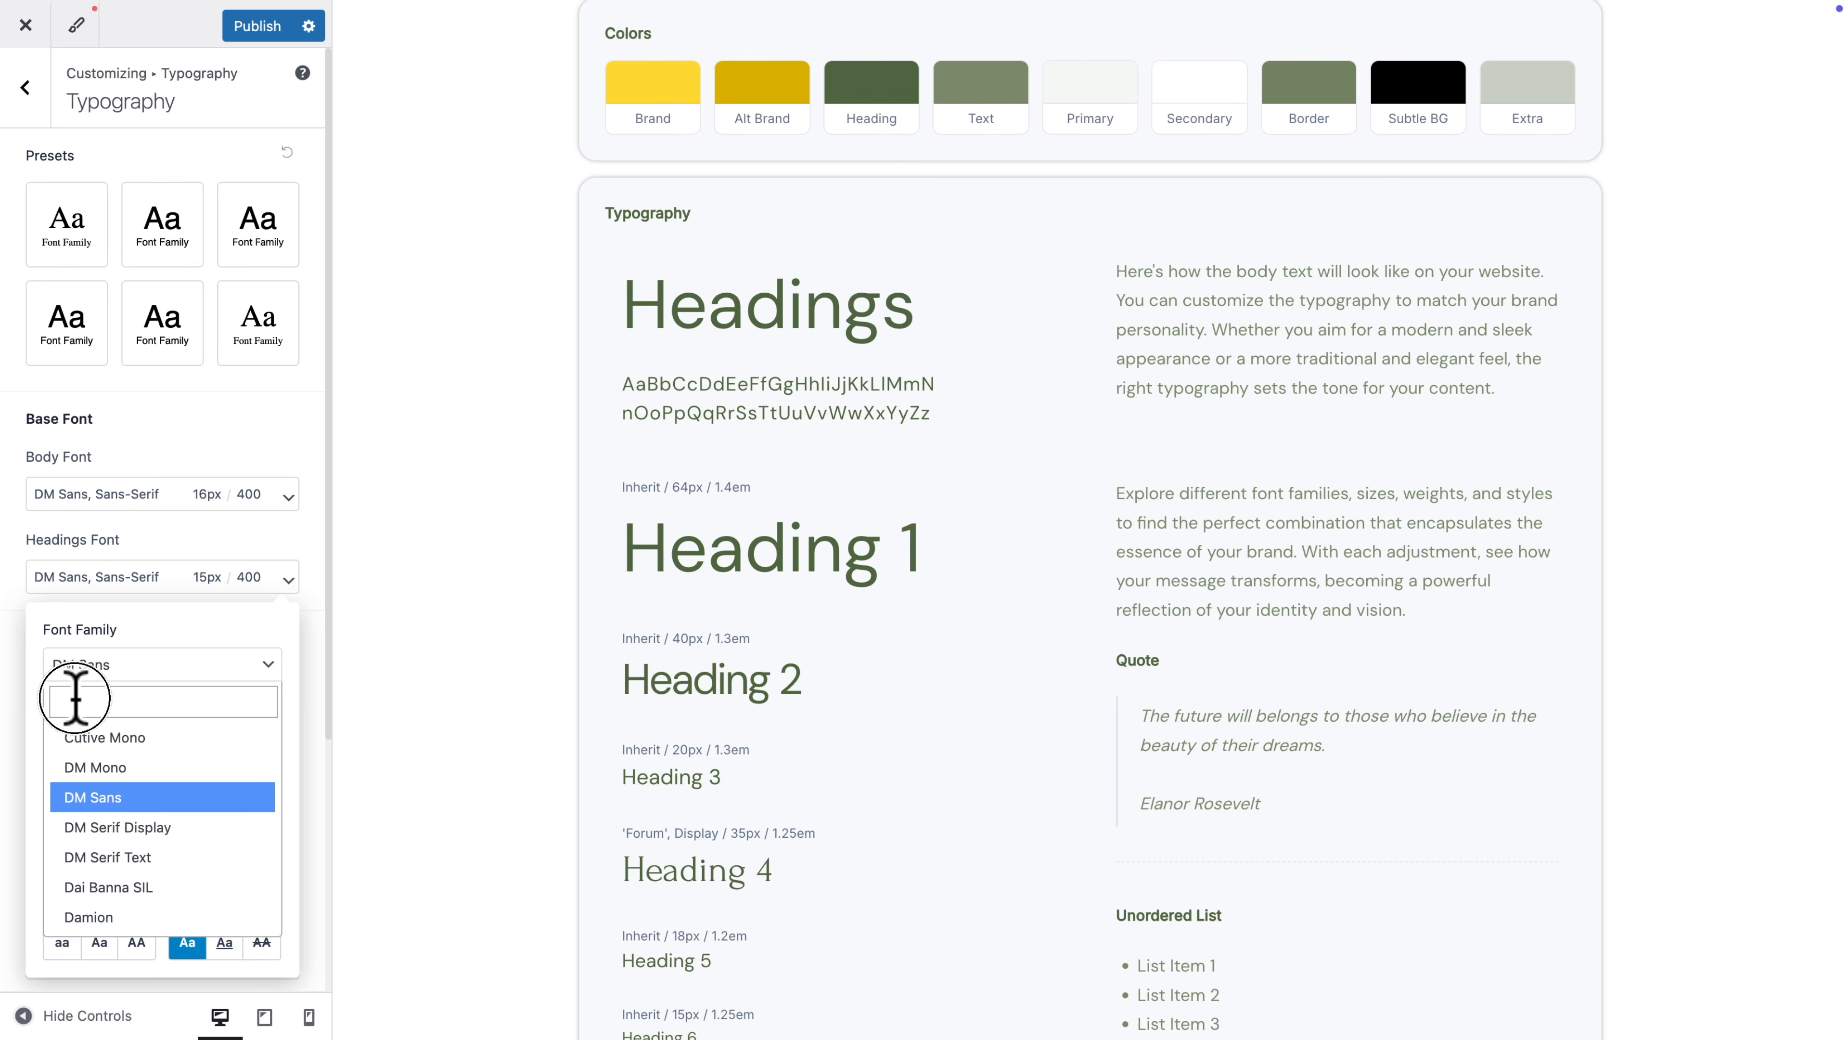
type("popp")
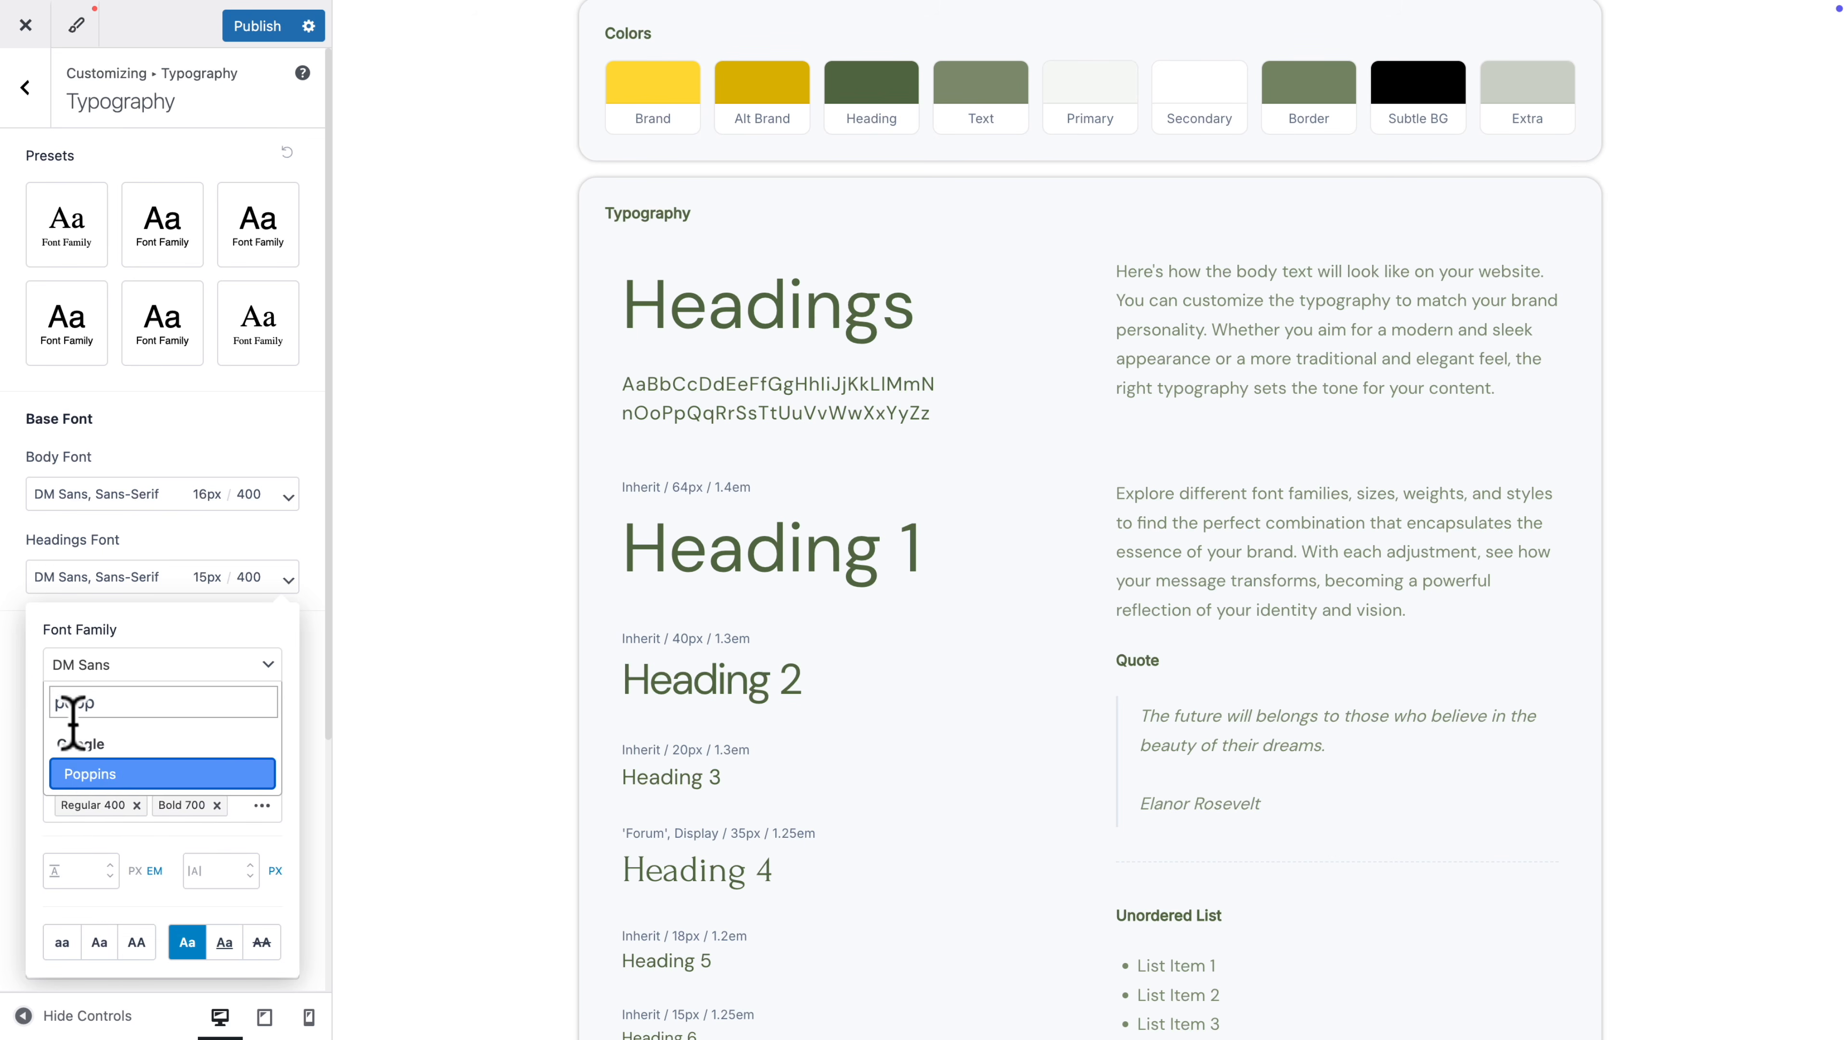
left_click(91, 774)
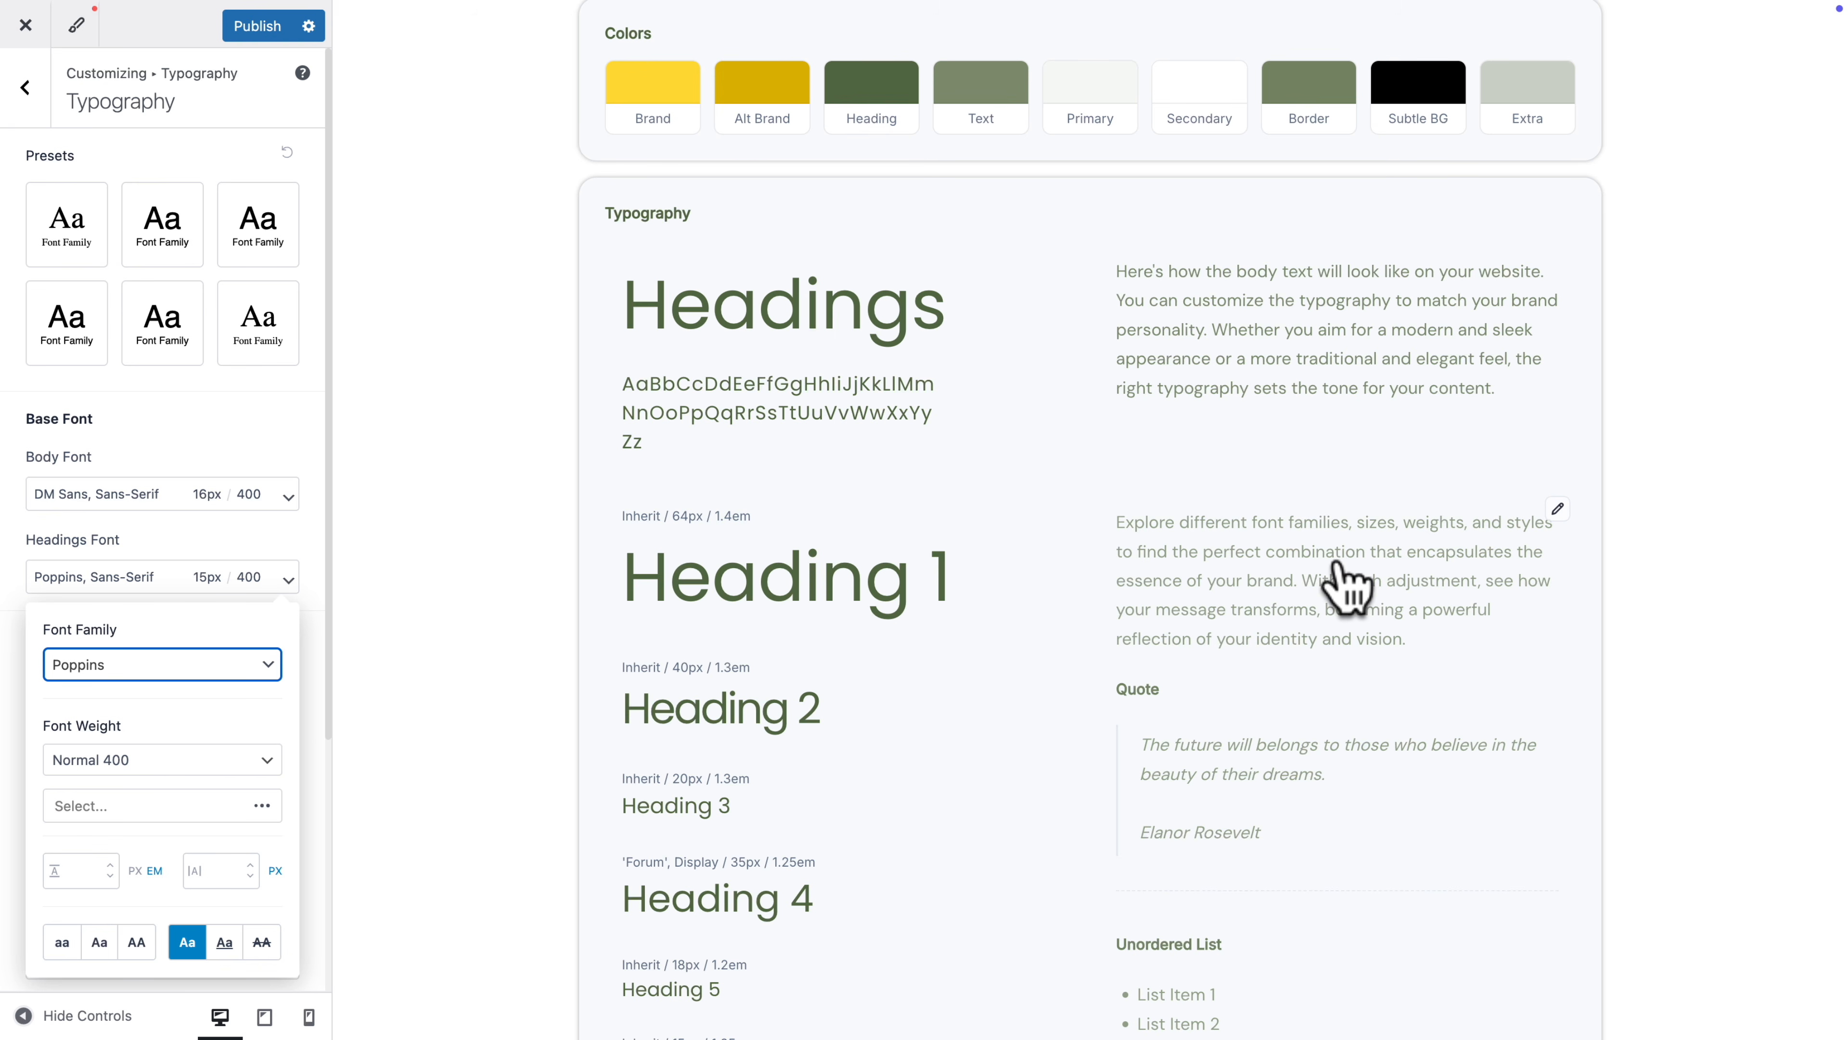
- Set the body font family to Poppins from the style guide's body text sample, and publish the change
left_click(1557, 511)
left_click(206, 580)
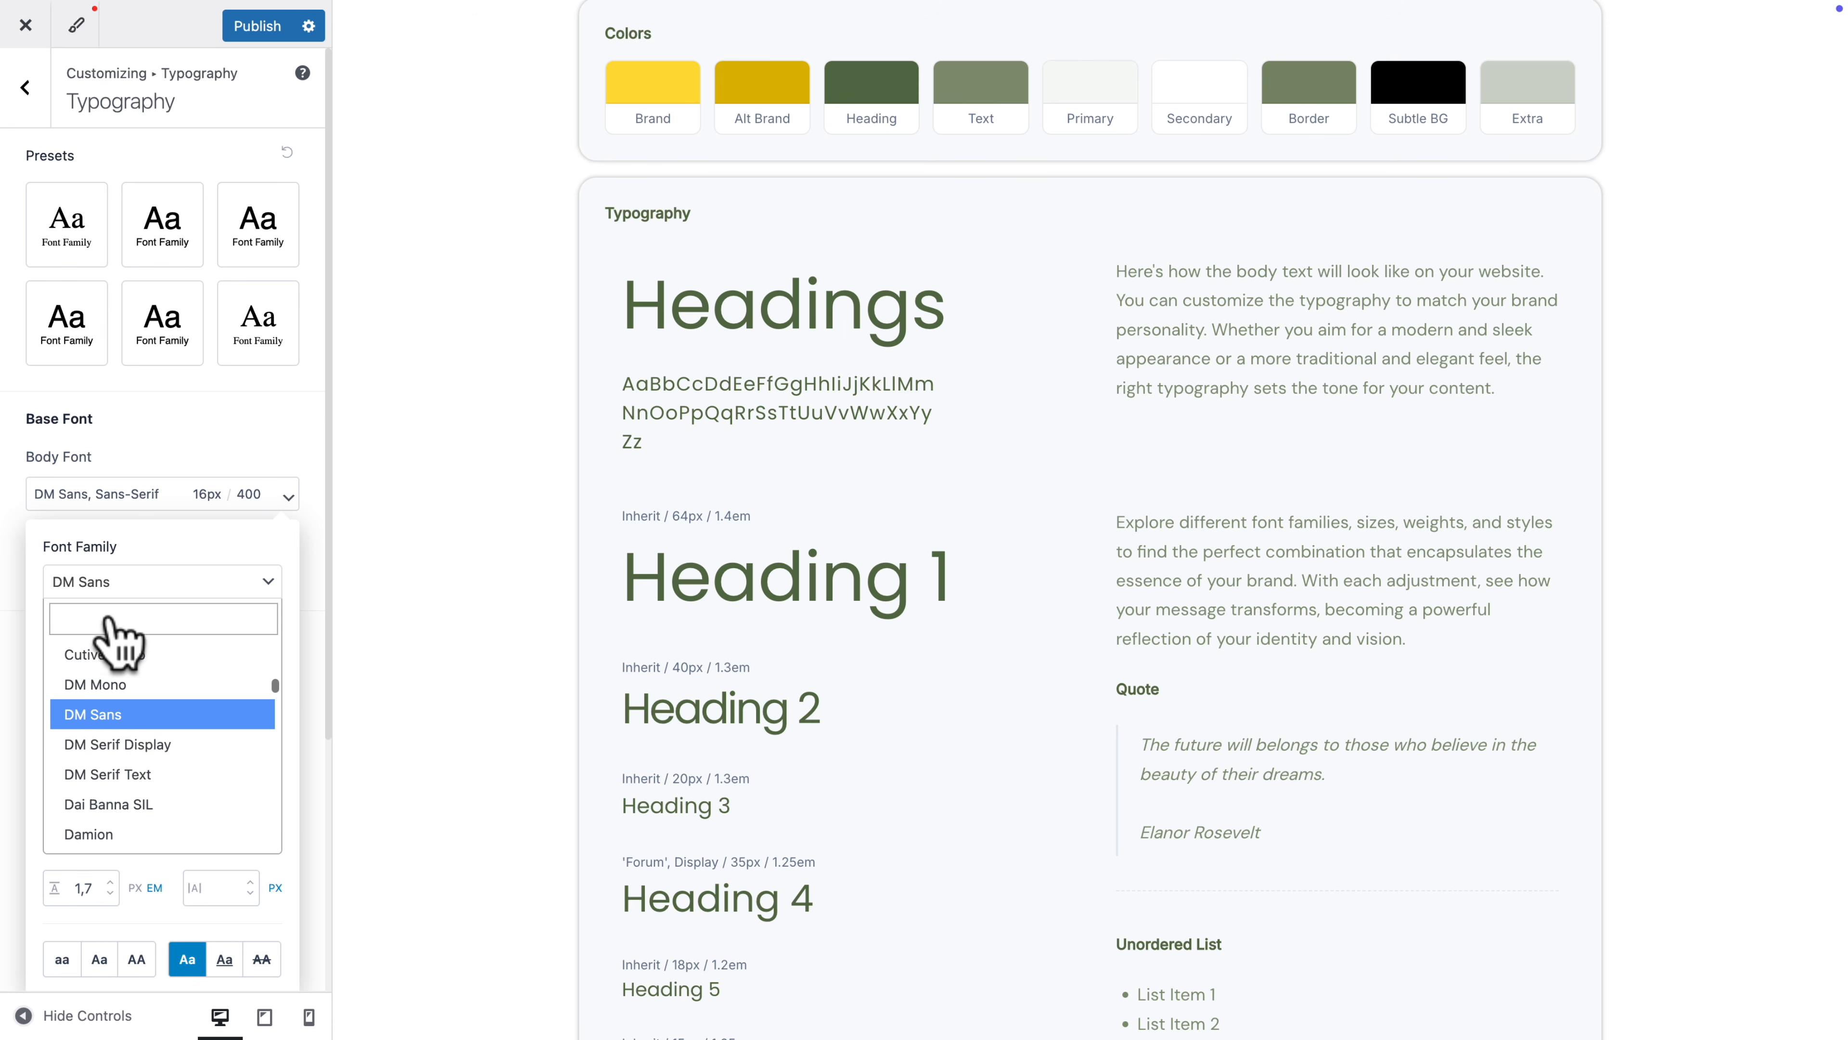
type("popp")
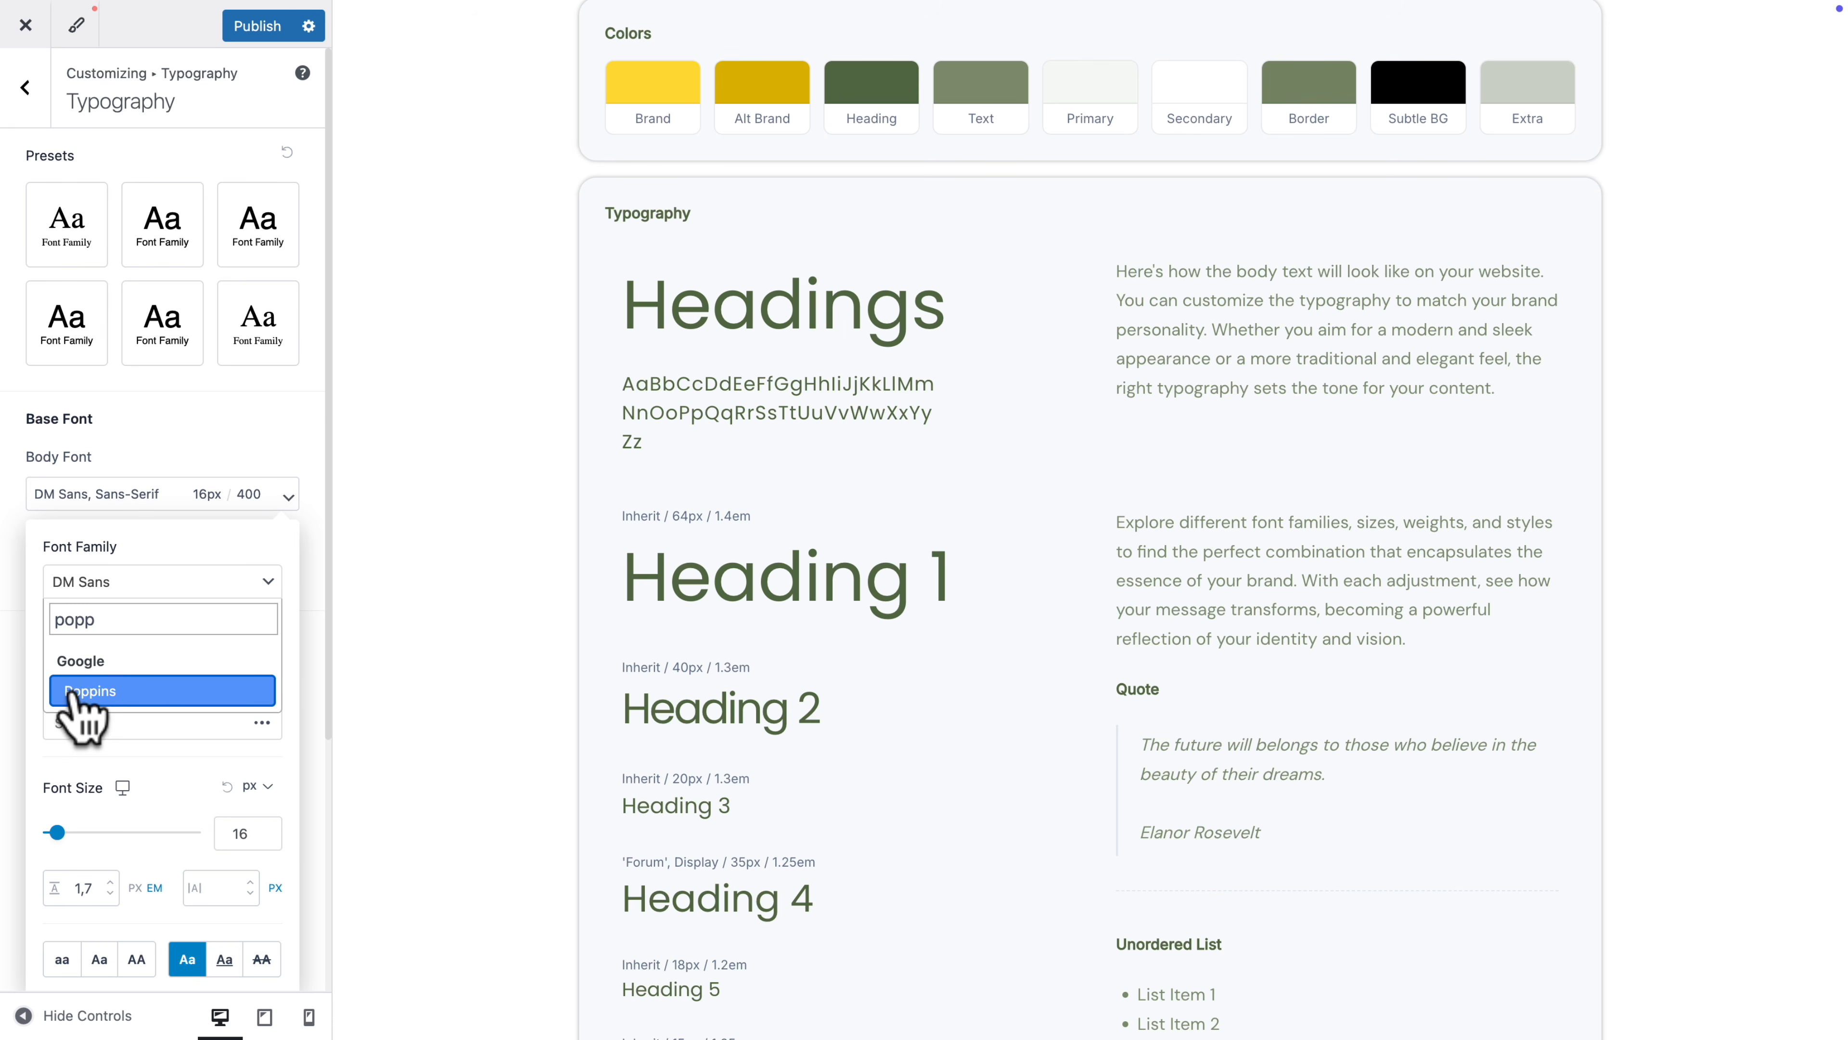
left_click(80, 692)
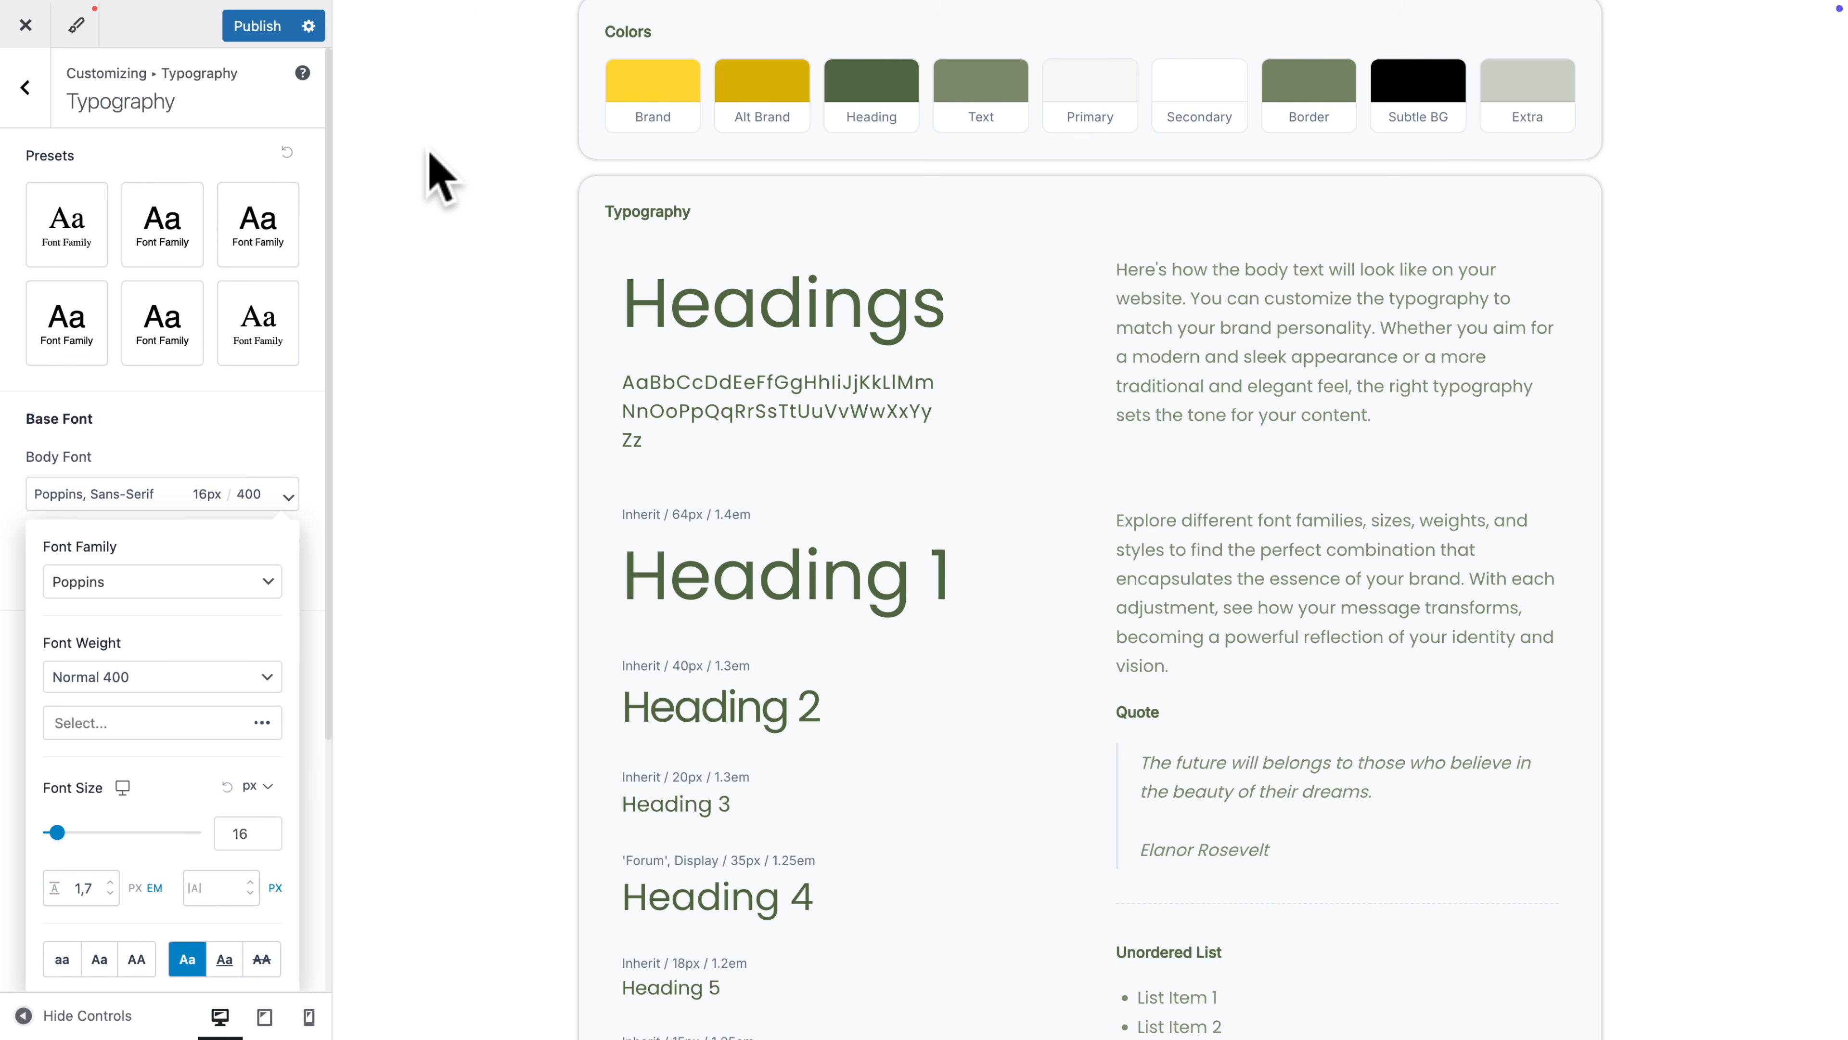
left_click(268, 29)
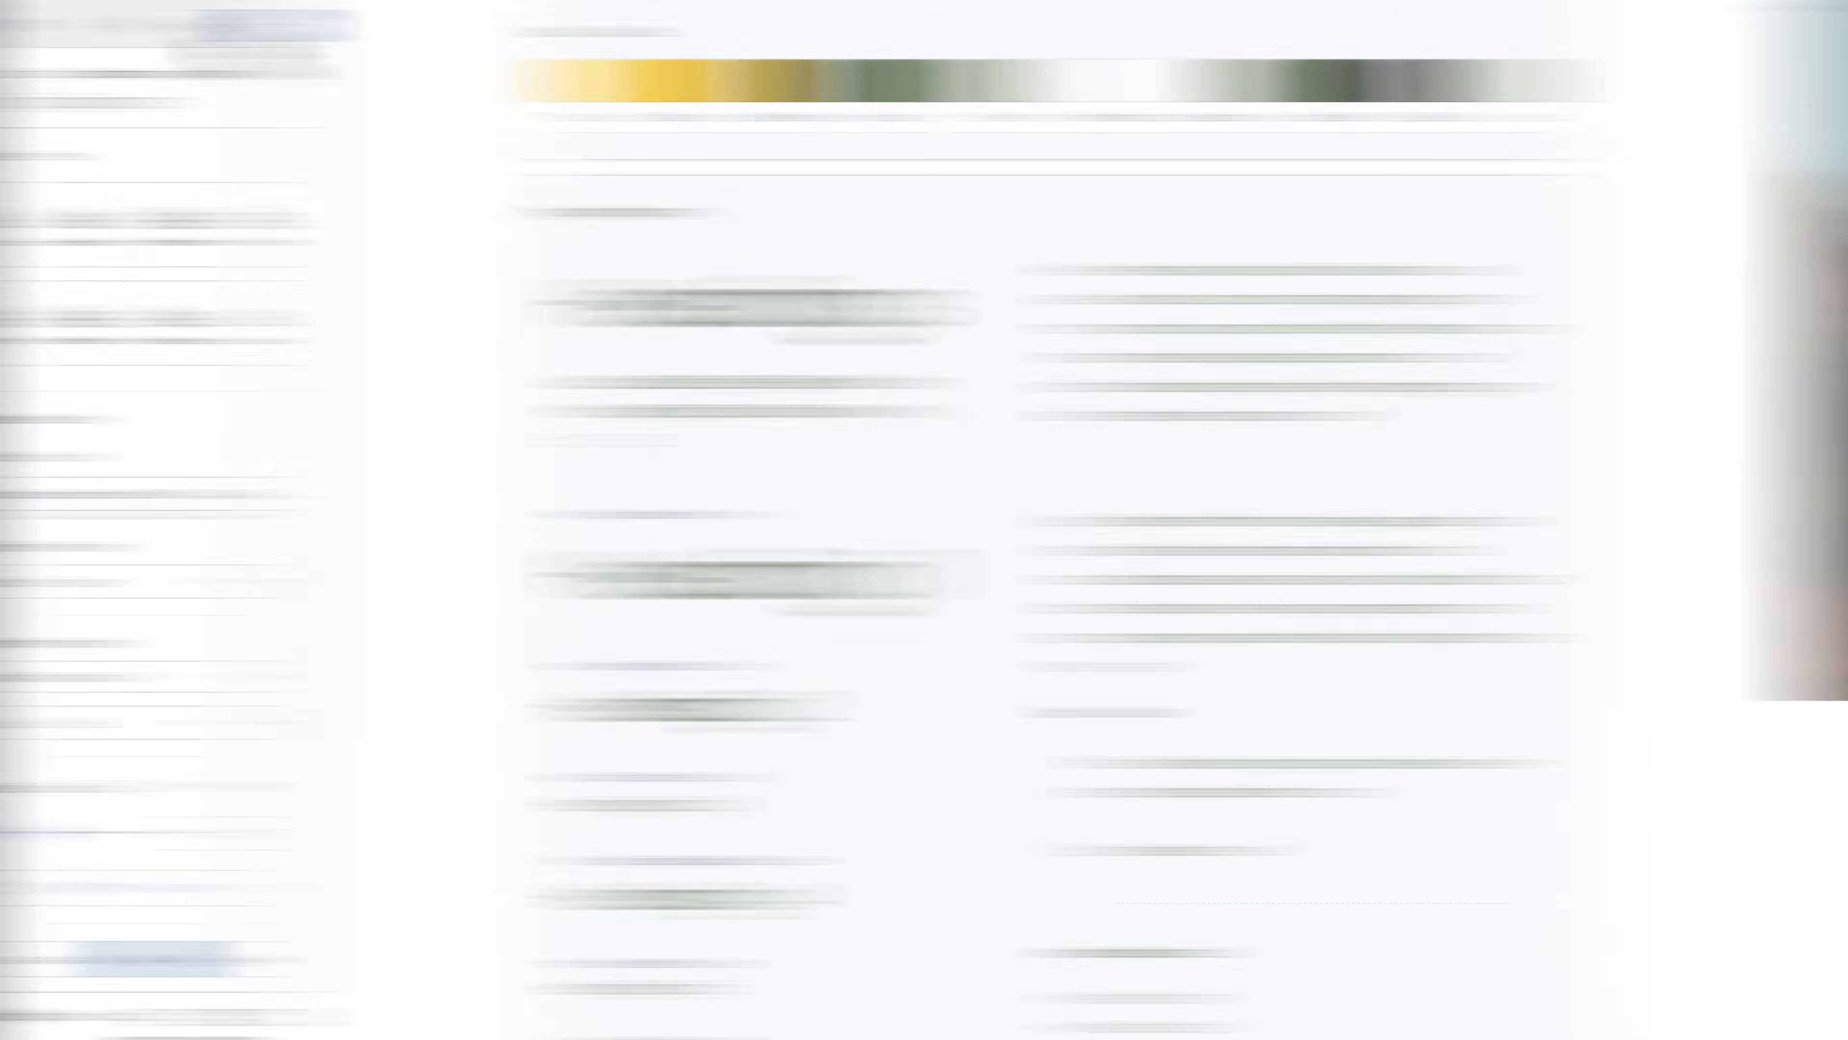